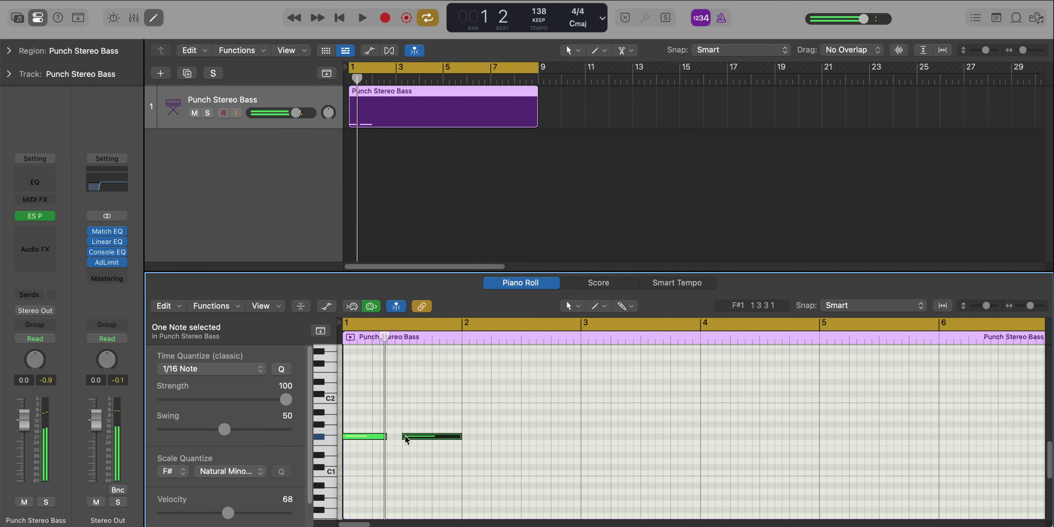
Line up the second F#1 note against the first, repeat it as a third note reaching into bar 2, and audition the line.
key(space)
key(space)
key(cmd+r)
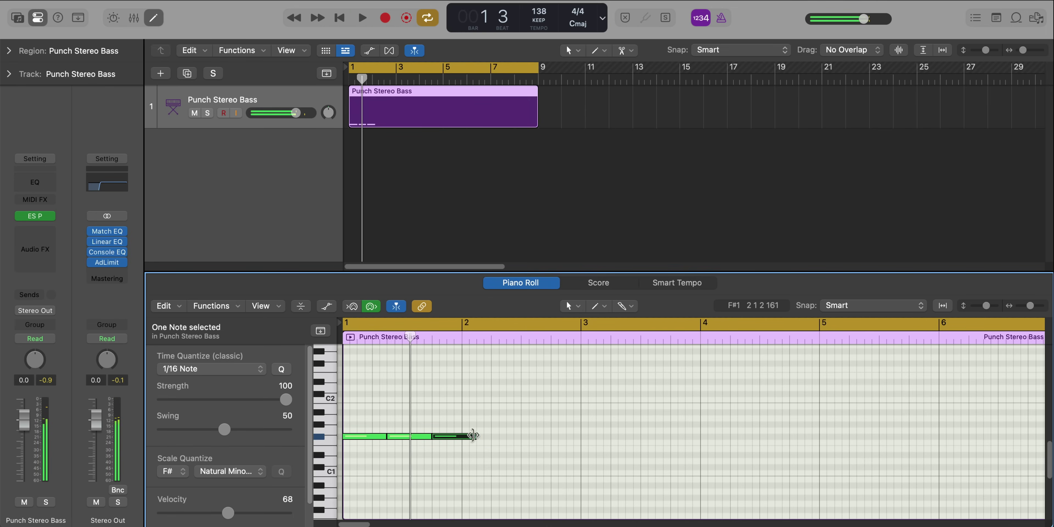
key(space)
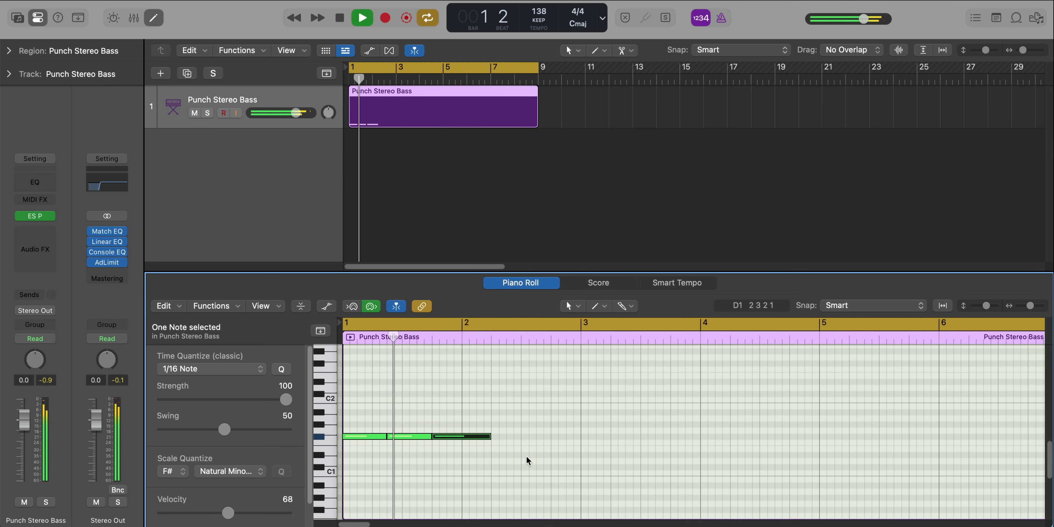
key(space)
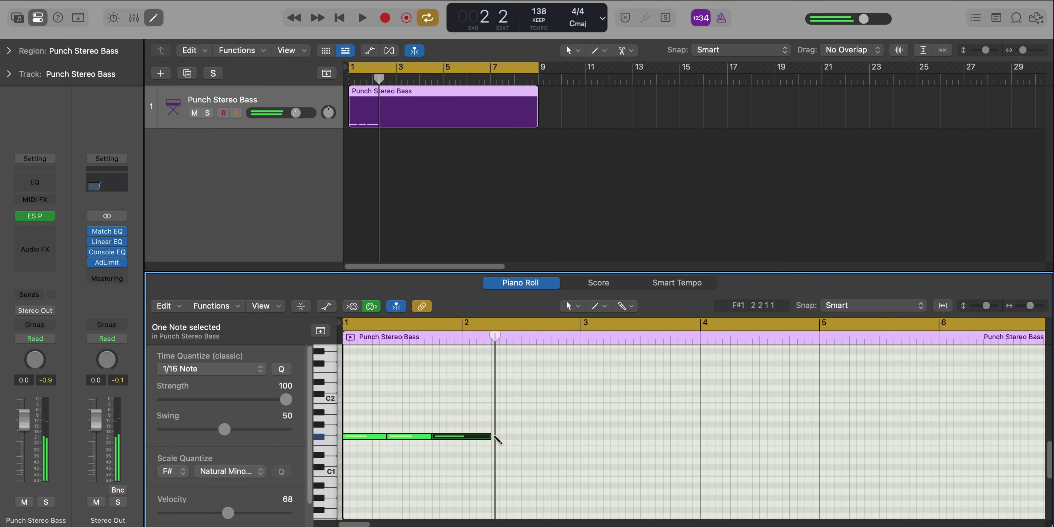
Fill the rest of bar 2 with short F#1, G#1, A1 and G#1 notes and a longer F#1, and audition it.
drag(548, 437, 505, 439)
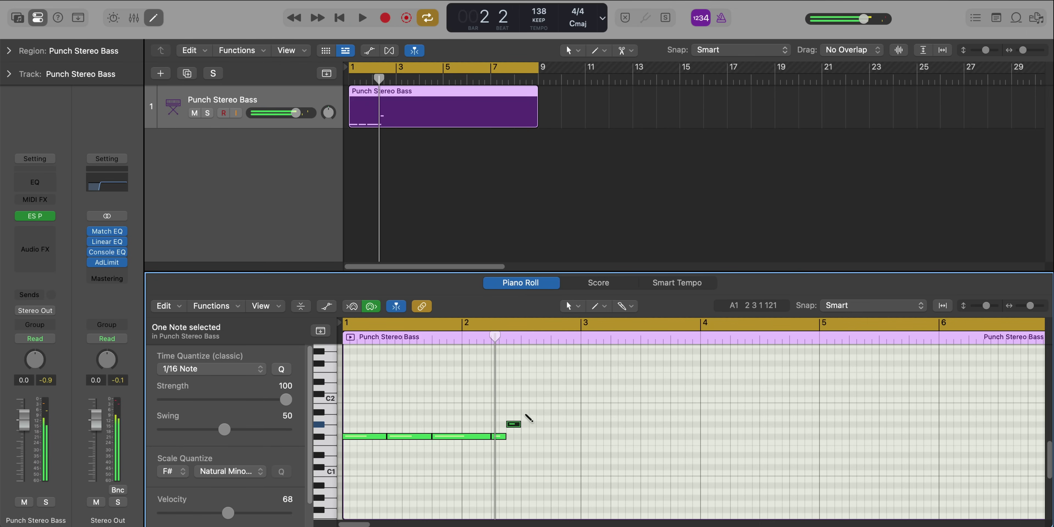
drag(562, 436, 578, 441)
key(space)
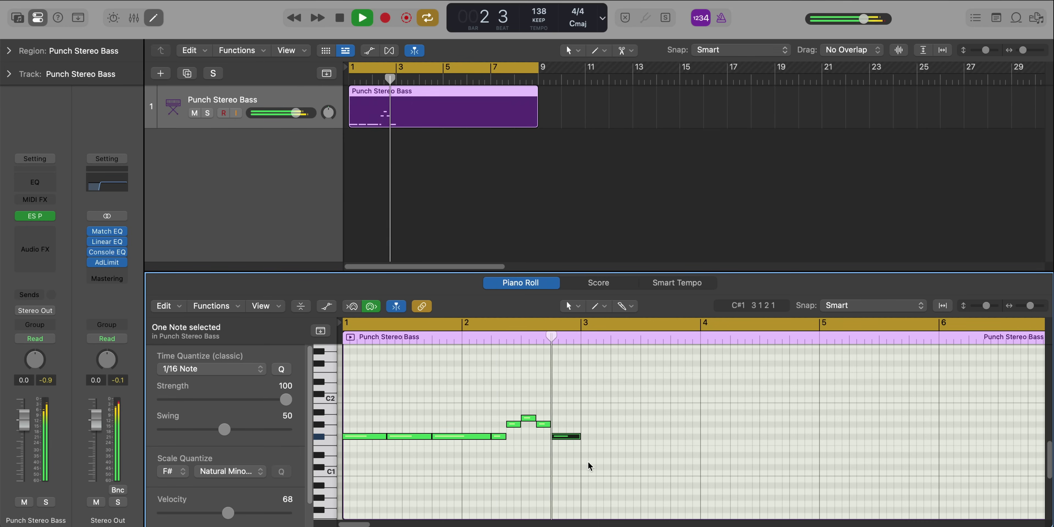
key(space)
Repeat the eight-note bass phrase into bars 3 and 4 and transpose the copy up two semitones.
drag(593, 450, 369, 403)
key(super+r)
key(alt+Up)
key(alt+Up)
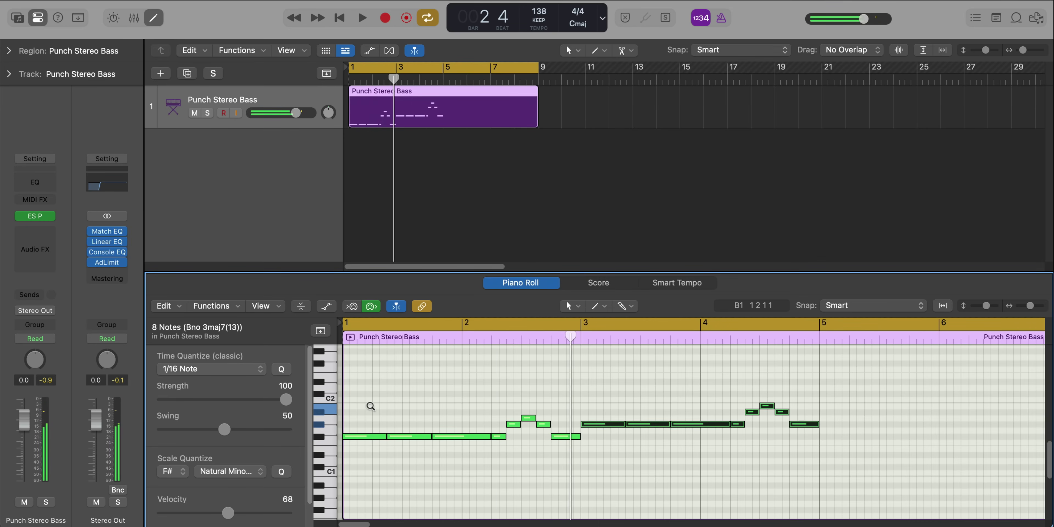
key(space)
Complete the bassline through bar 8, looping each section while writing and ending on short F#2, A2 and G#2 notes, and play it back.
drag(590, 321, 819, 325)
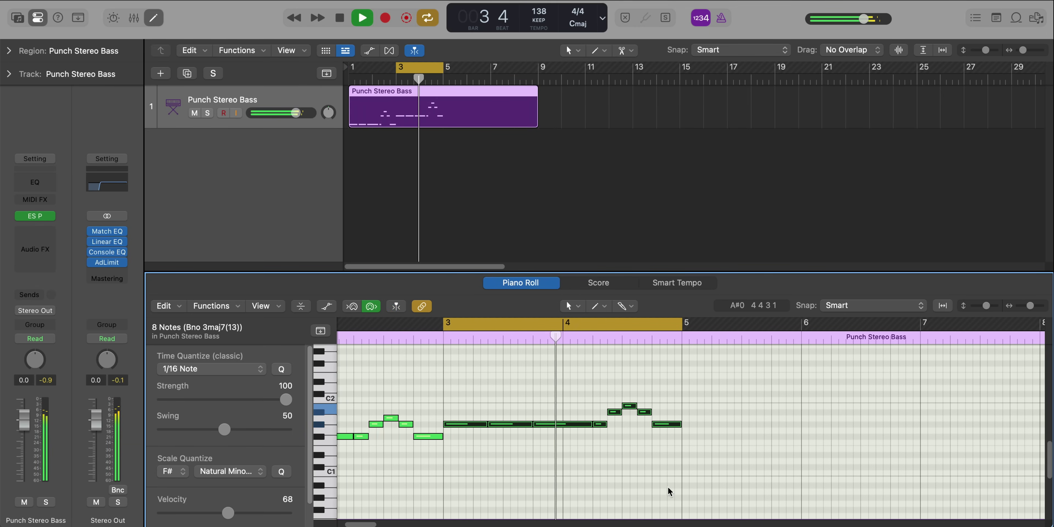
click(601, 424)
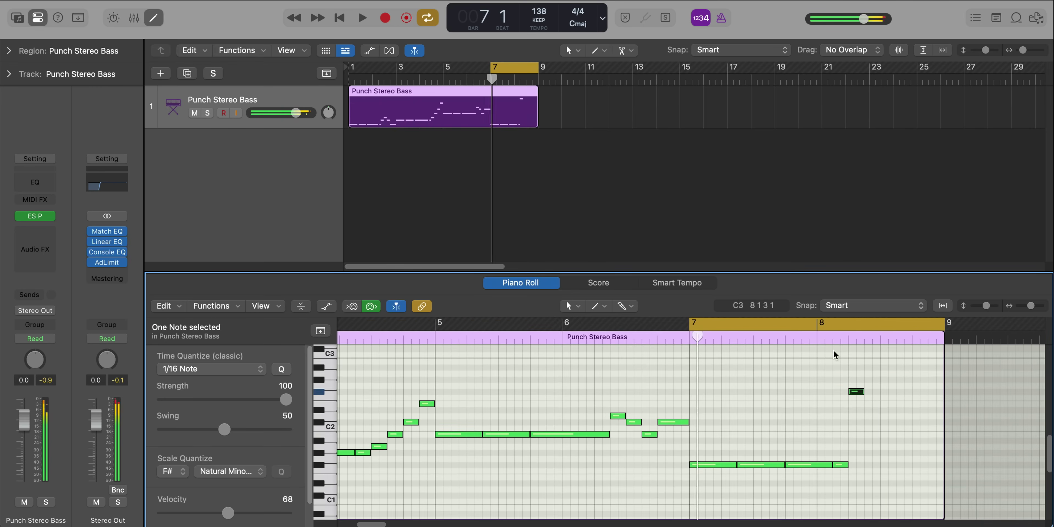
click(933, 374)
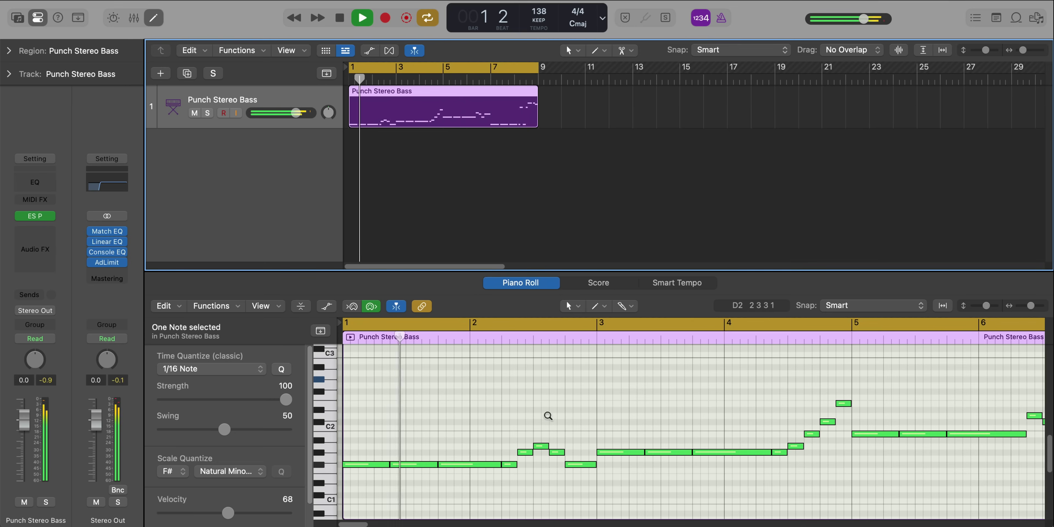
ctrl+alt+click(548, 417)
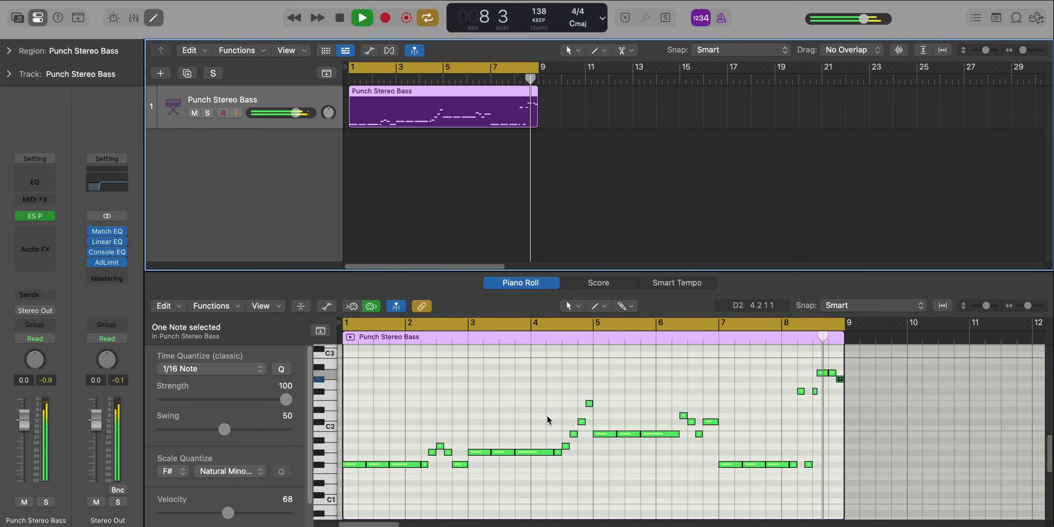
click(340, 17)
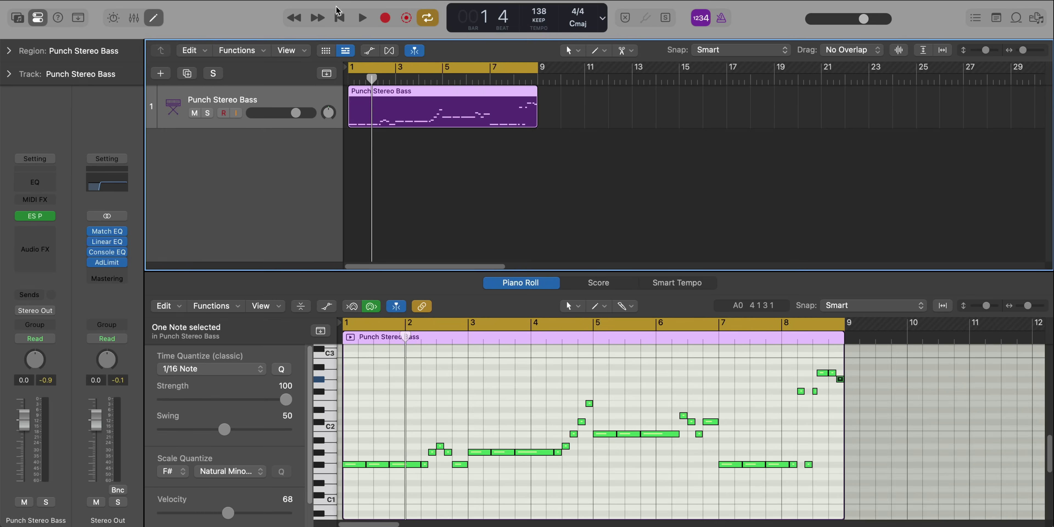
Open the bass track's ES P synth and raise its square-wave oscillator to a little over half while auditioning.
click(41, 216)
key(space)
key(space)
key(space)
drag(380, 302, 380, 261)
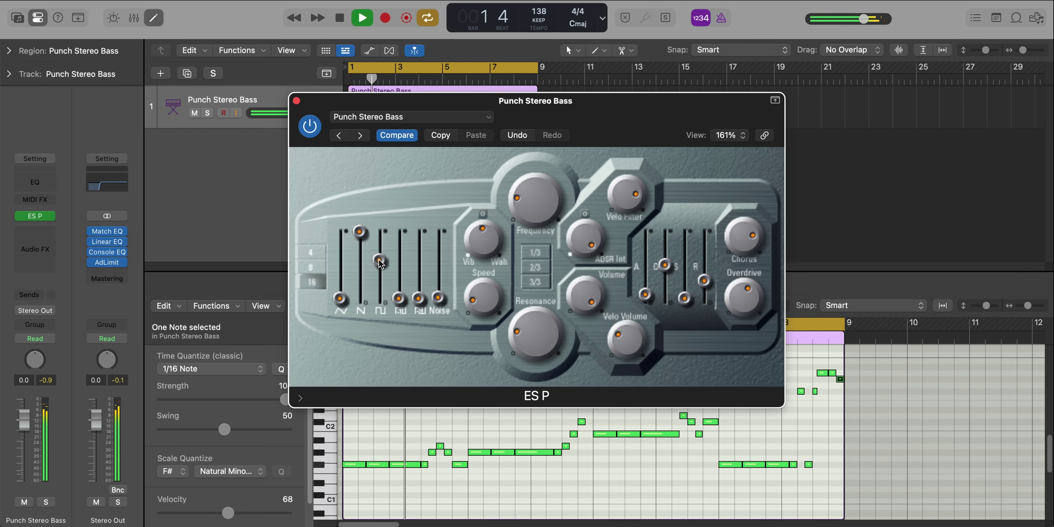
key(space)
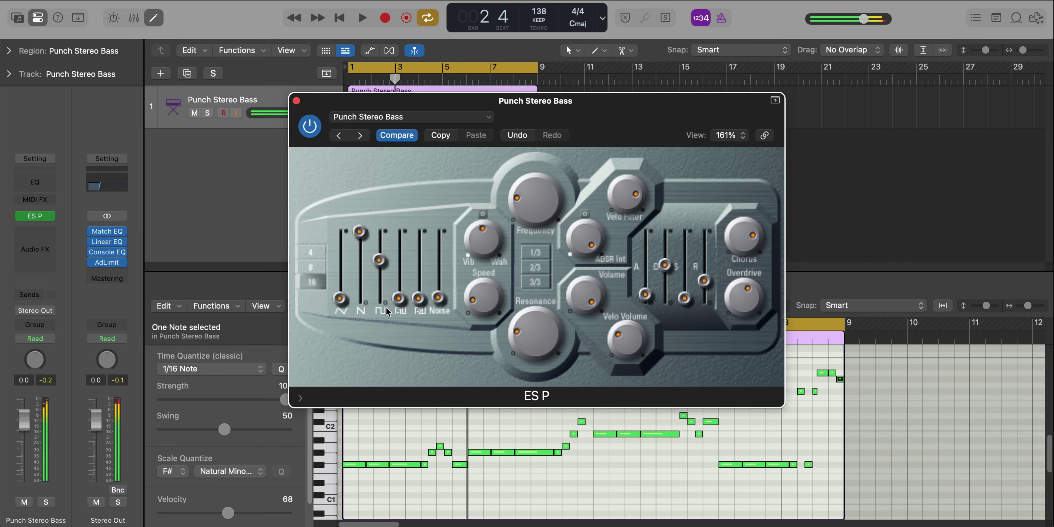
Raise the first sub-oscillator level slightly and the noise level moderately in ES P during playback.
key(space)
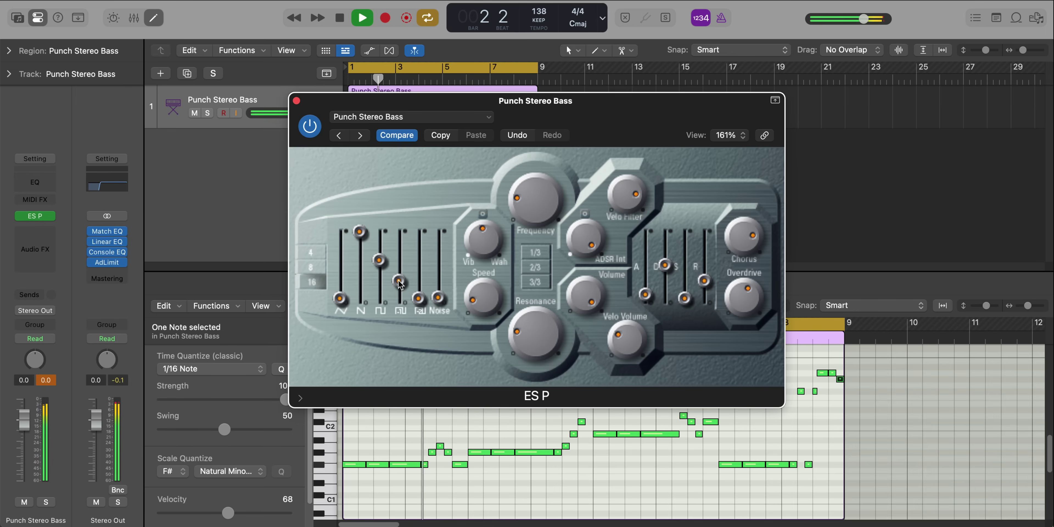
key(space)
key(space)
drag(439, 308, 440, 273)
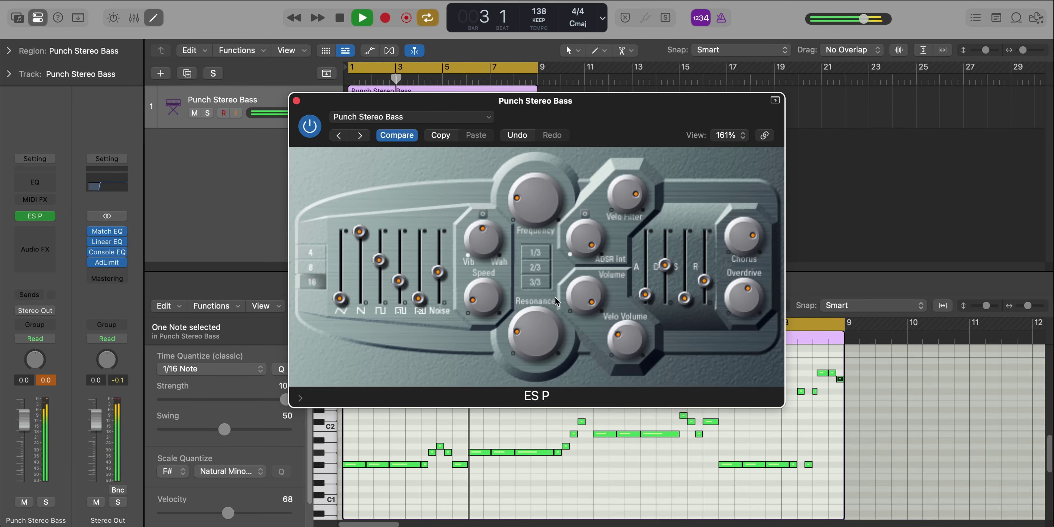
key(space)
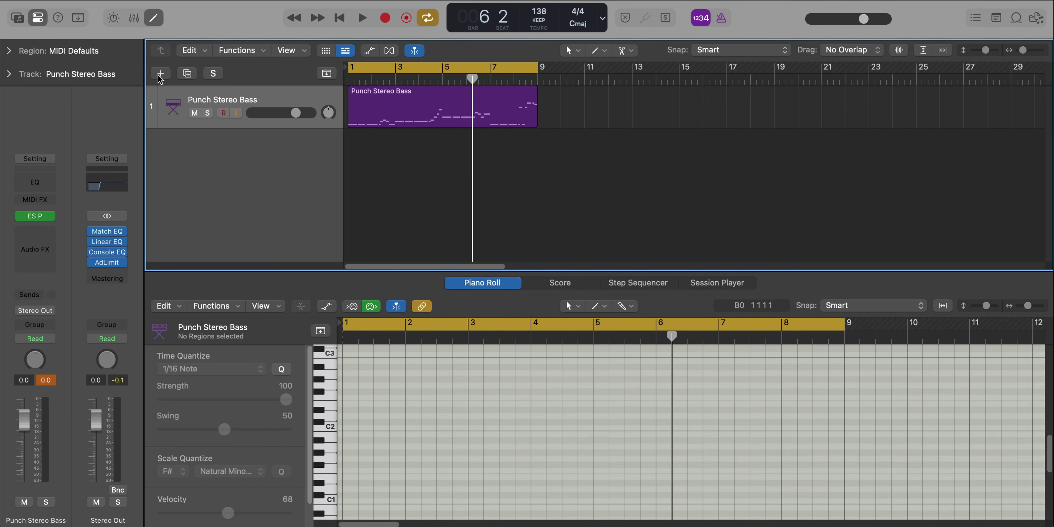
Create a second software instrument track and load the ES2 synth on it.
click(160, 74)
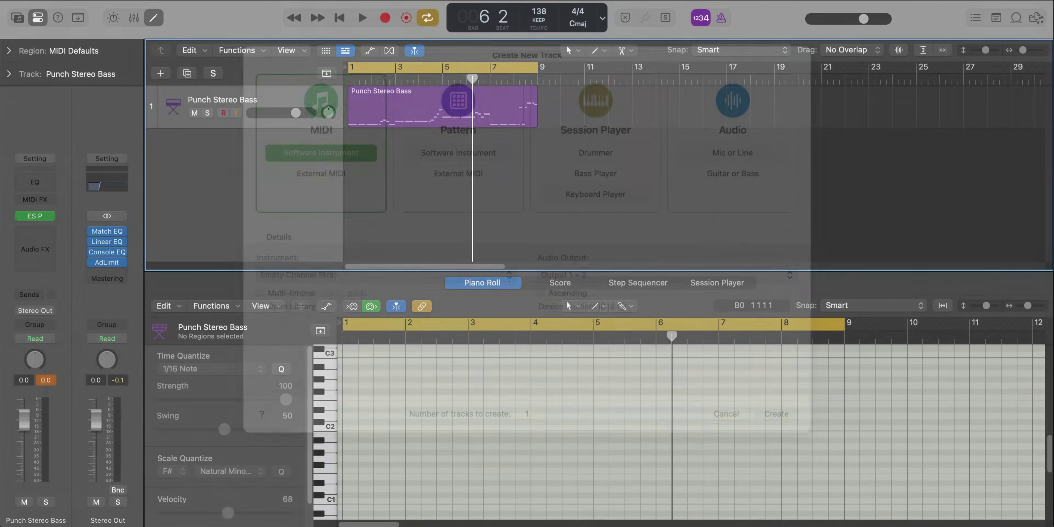
key(Return)
click(35, 215)
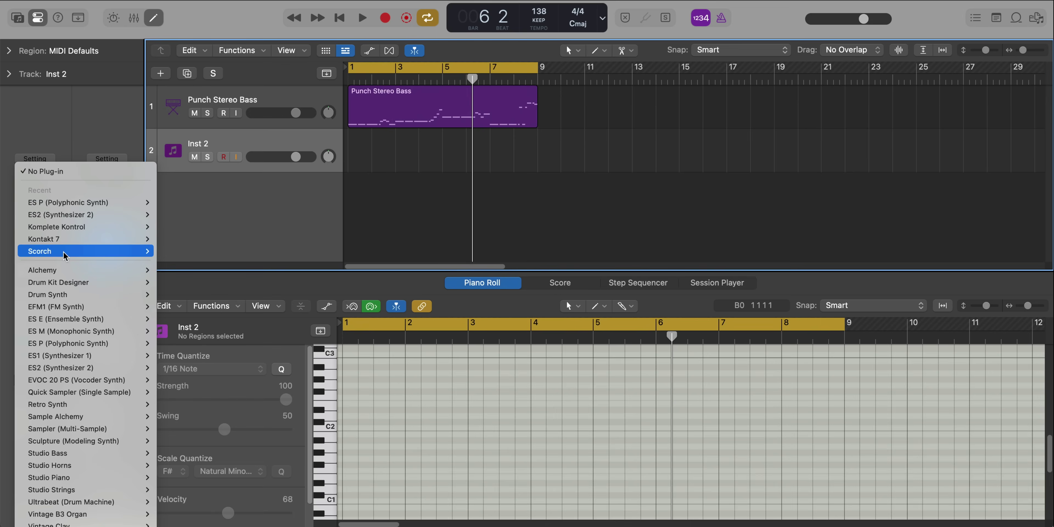
click(398, 251)
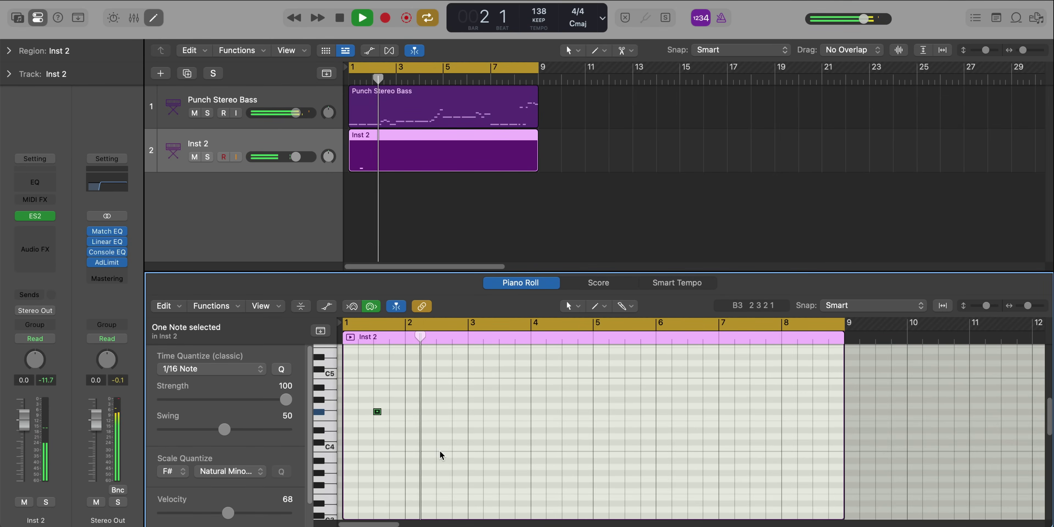
Add short F#4 notes on beat 3 of bars 2 and 3 in the Inst 2 region while playing.
key(Return)
key(space)
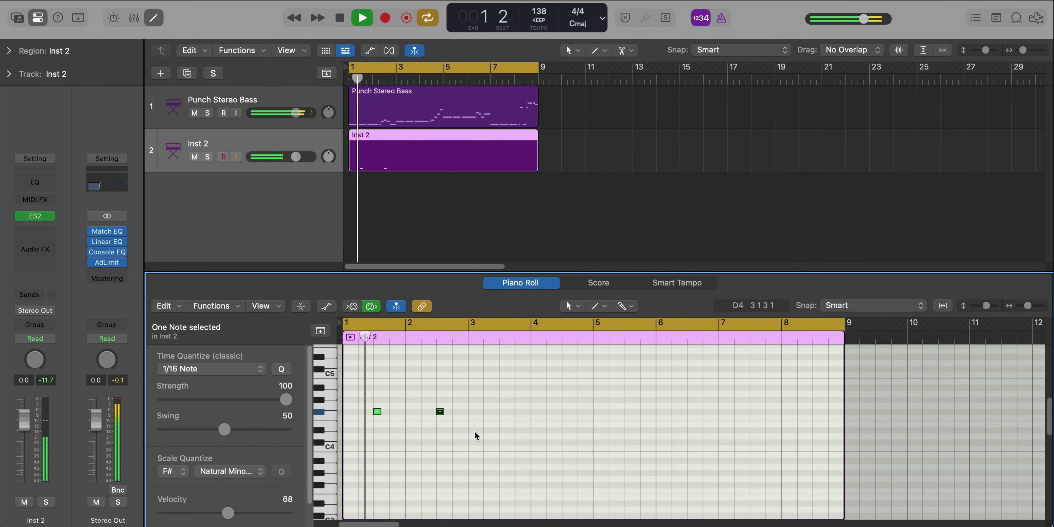
click(502, 411)
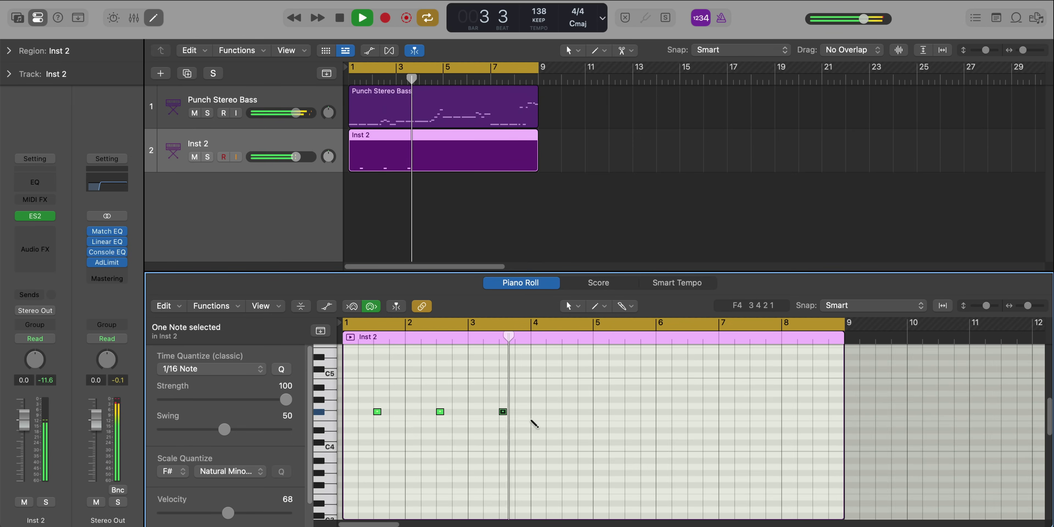
Loop bar 4 and add three short F#4 notes across its second half in the Inst 2 region.
ctrl+alt+click(583, 440)
key(space)
drag(520, 323, 672, 336)
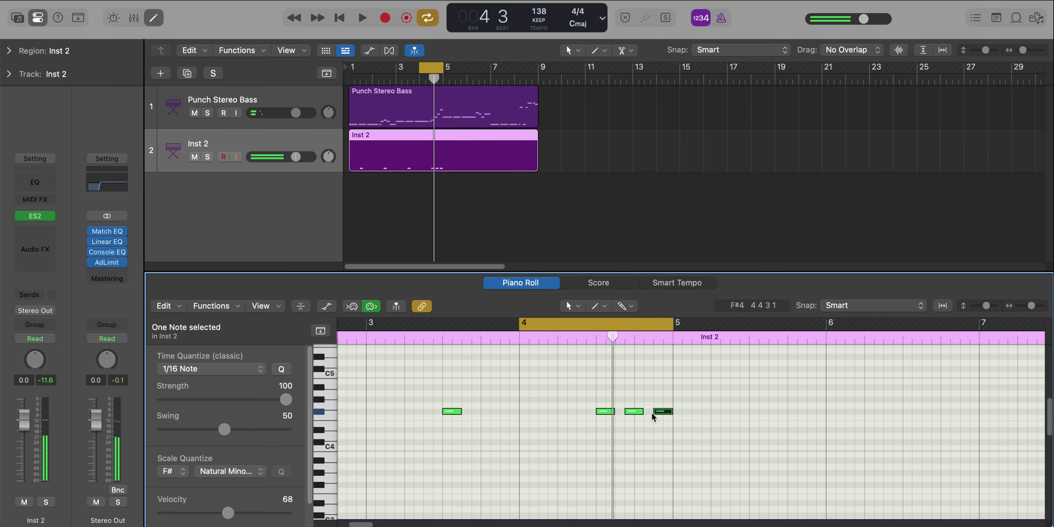
key(space)
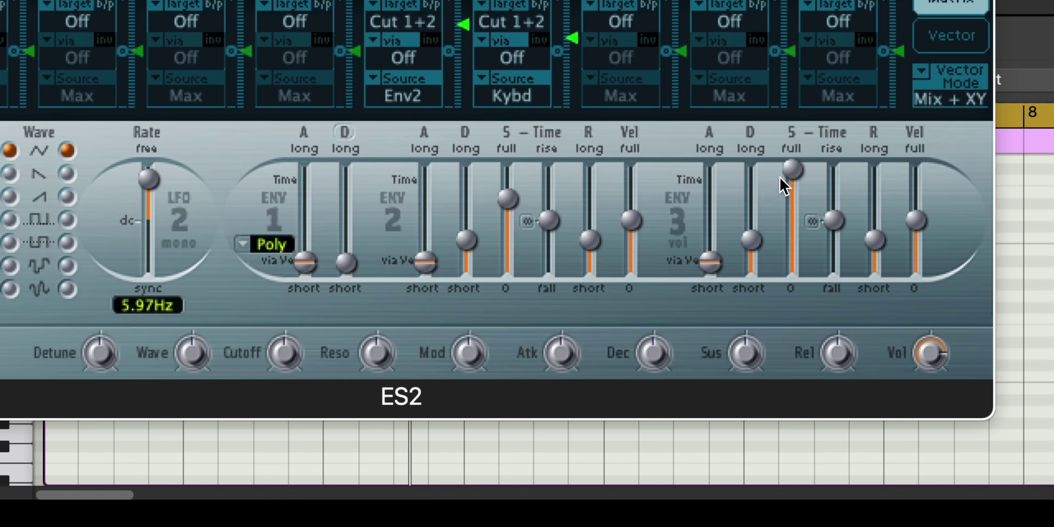
Set ES2's envelope 3 sustain to 0, lengthen its decay slightly, and close the synth.
drag(788, 165, 756, 318)
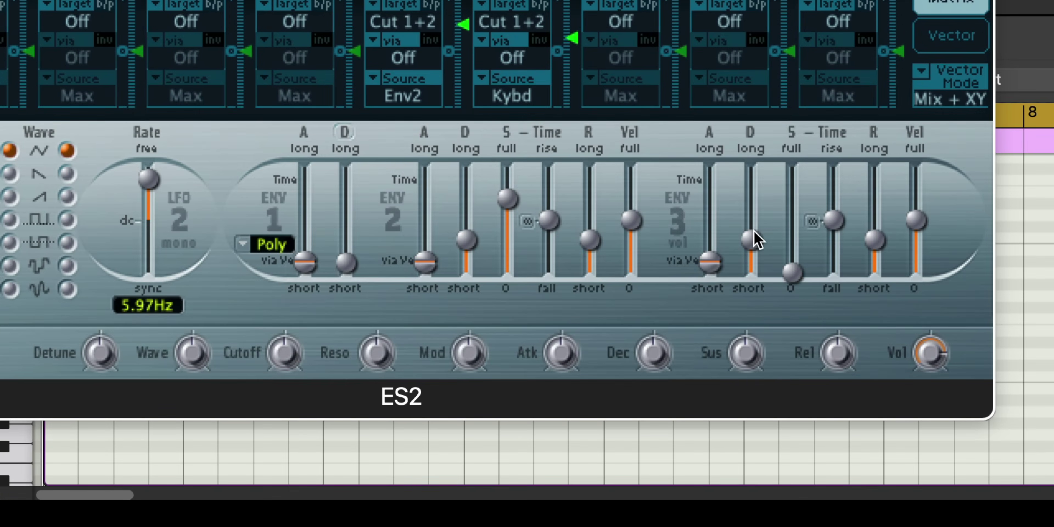
drag(753, 233, 751, 230)
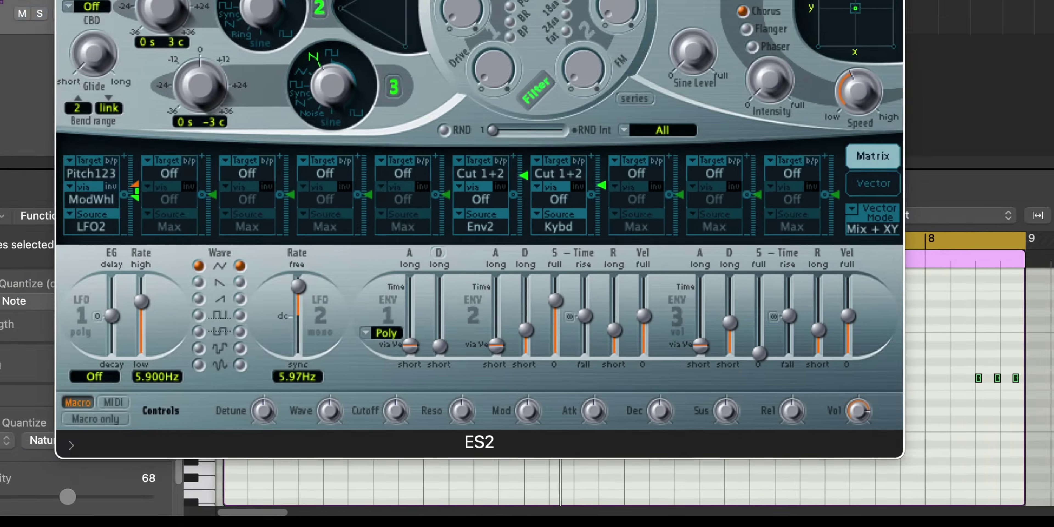
key(super+w)
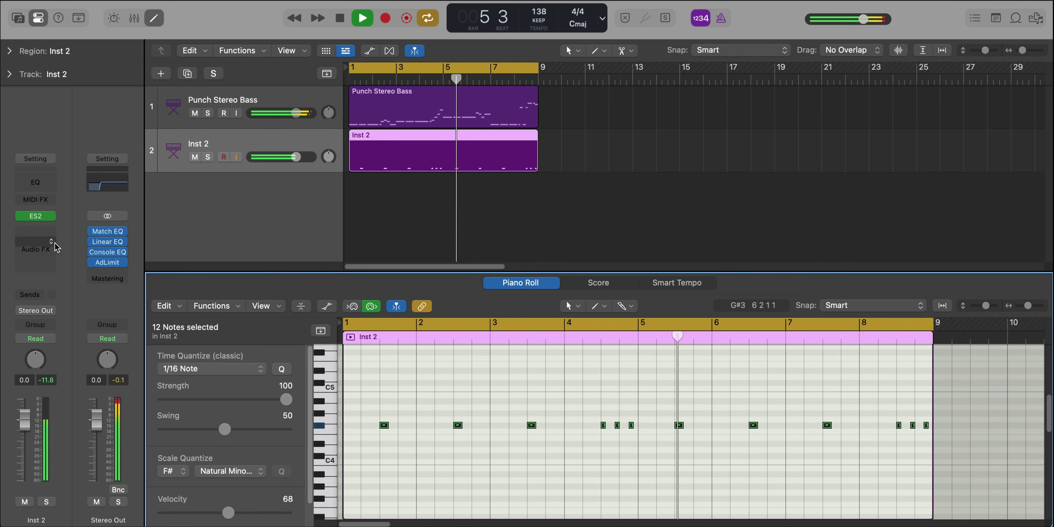
Insert ChromaVerb on the Inst 2 track, set its wet level to 42 %, and close the plug-in and the note editor.
key(space)
click(36, 232)
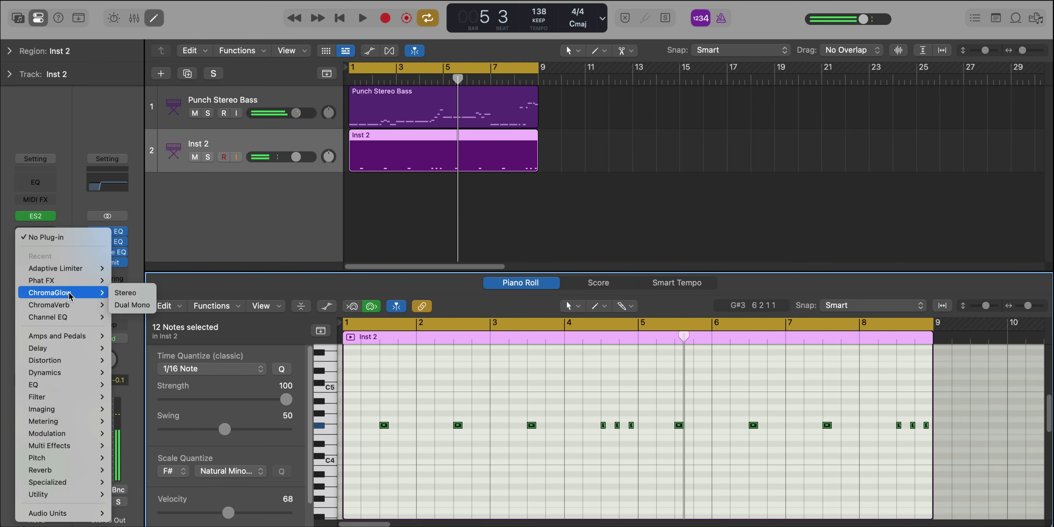
click(129, 311)
key(space)
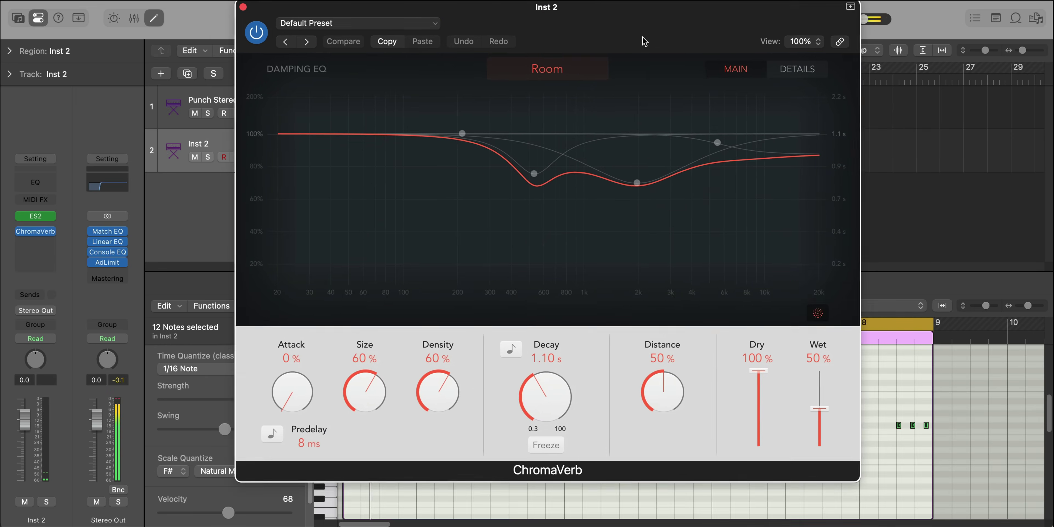
drag(804, 416, 804, 422)
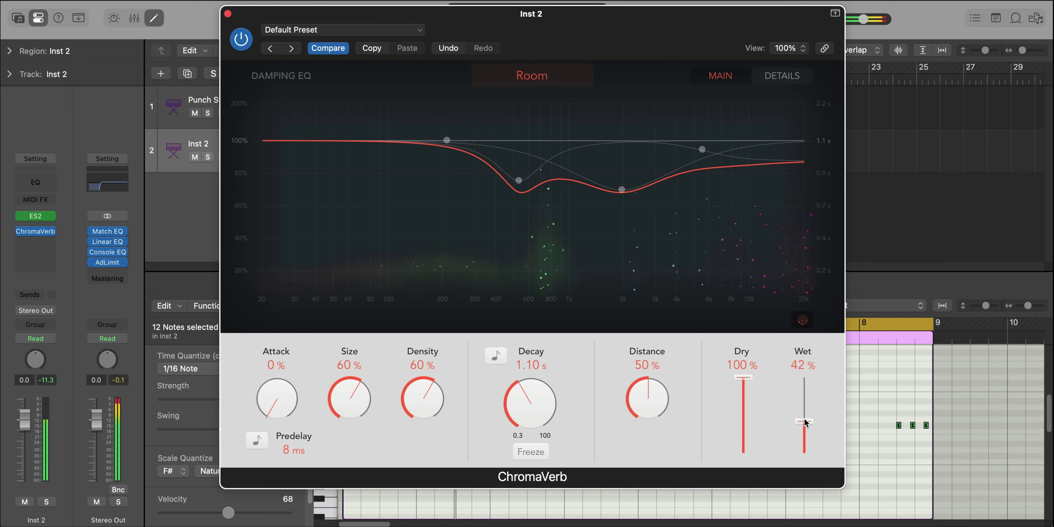
click(228, 14)
key(e)
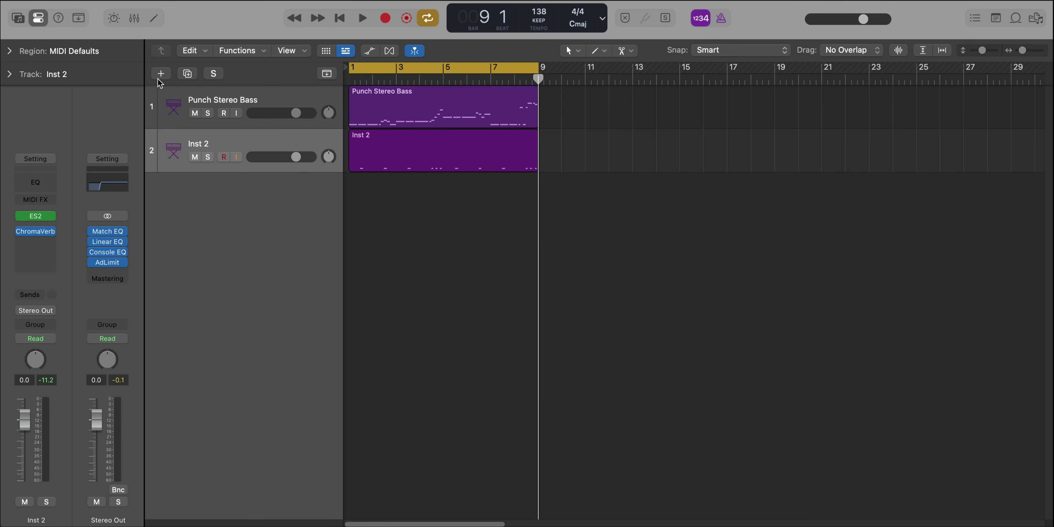
Create a third software instrument track and load the Sculpture modeling synth on it.
click(158, 76)
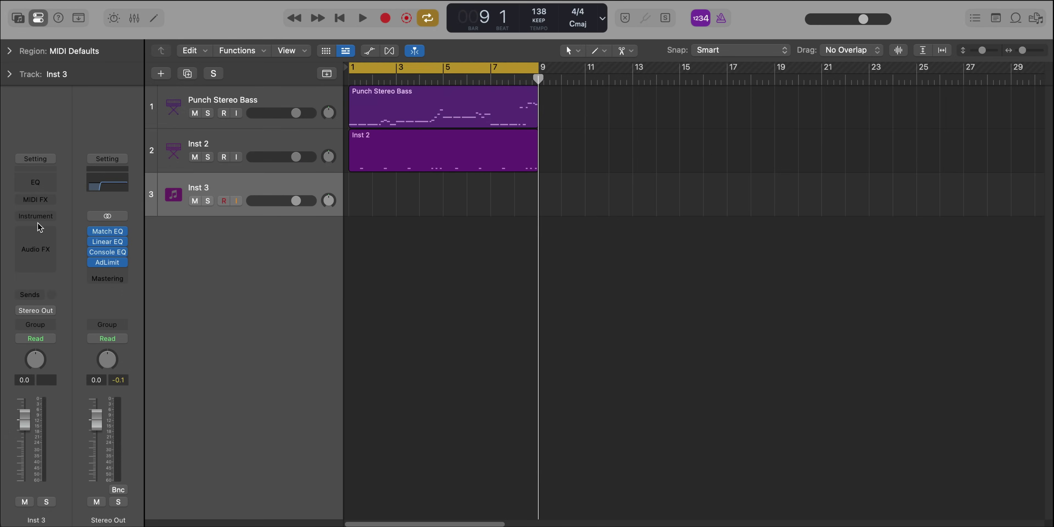
click(40, 227)
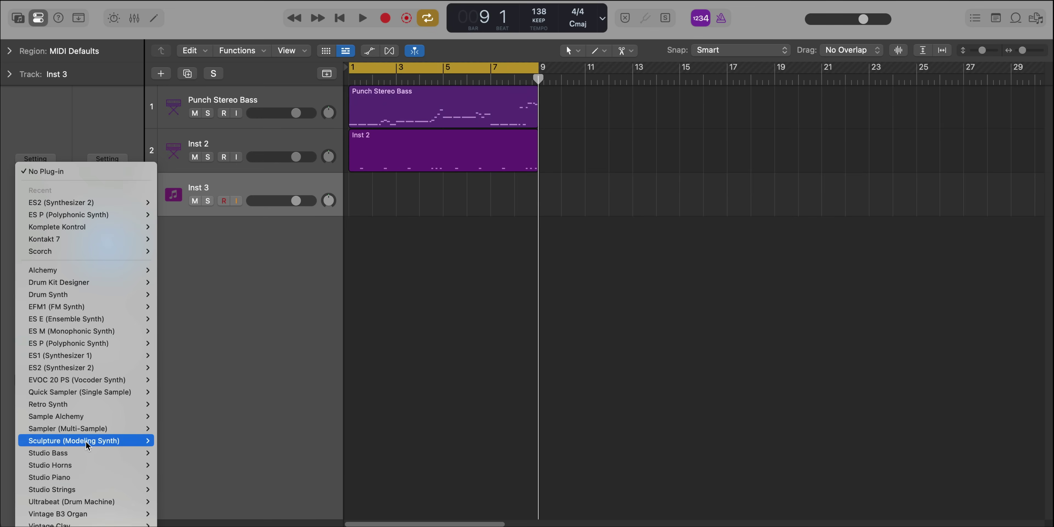
click(193, 440)
drag(587, 138, 552, 38)
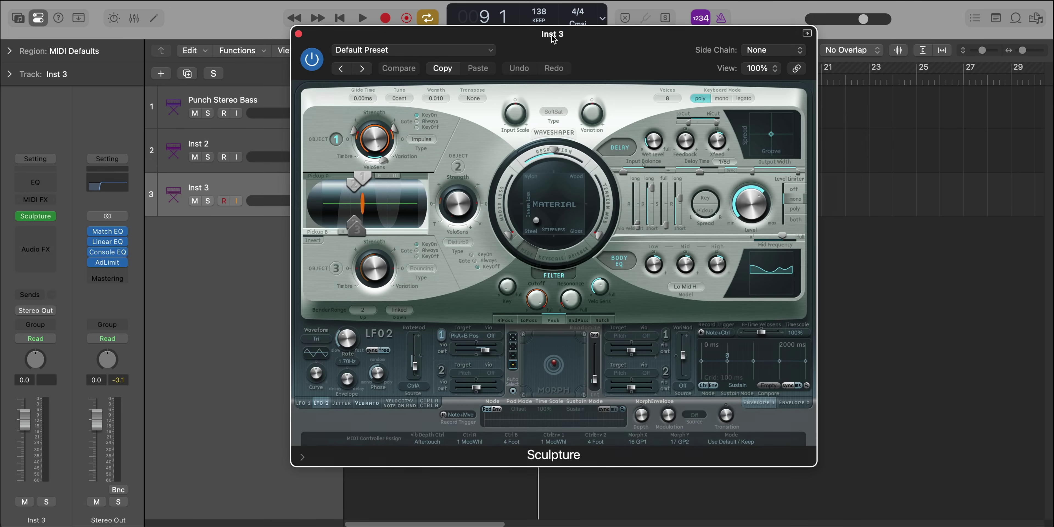
Choose the Airy Lead preset from the 07 Blown Instruments category in Sculpture.
click(477, 53)
mouse_move(466, 400)
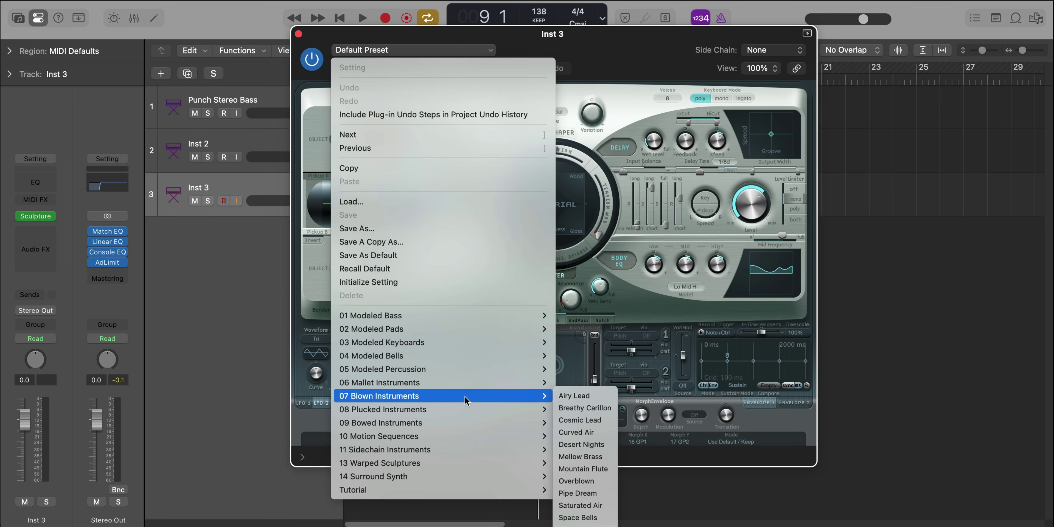
click(574, 396)
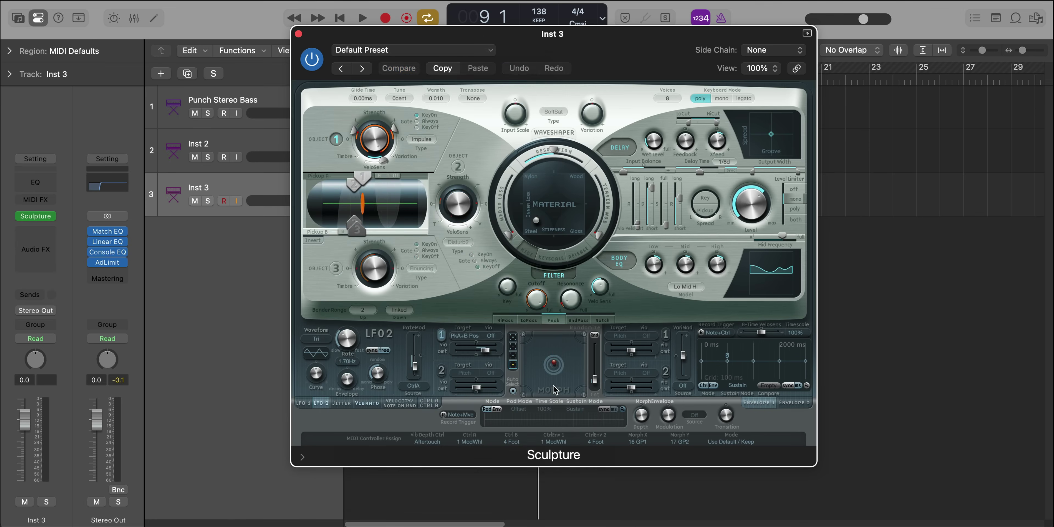
Close Sculpture and draw upper notes in the Airy Lead region: F#2 and D2 in bar 3 and F#2 in bar 4.
click(298, 34)
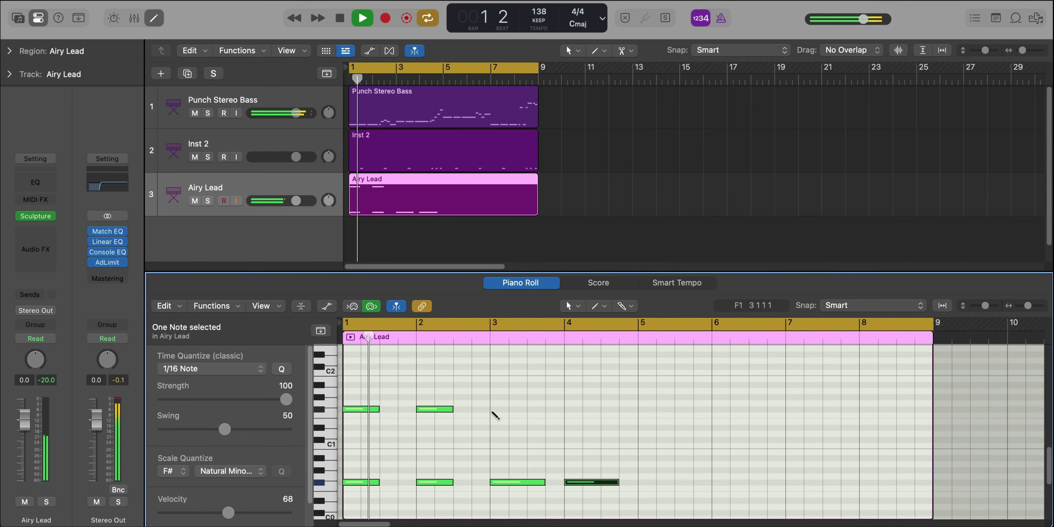
scroll(496, 414, up, 3)
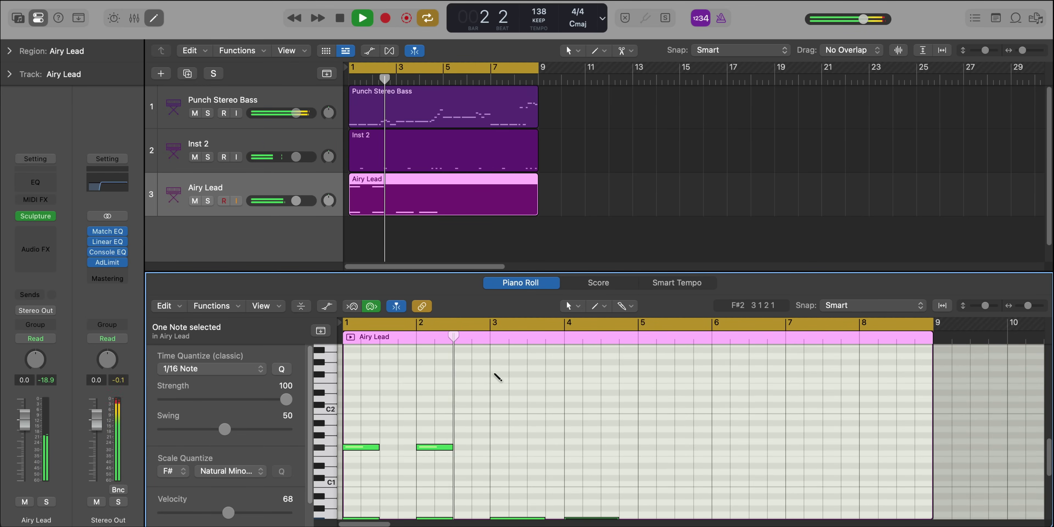
click(496, 374)
key(space)
drag(516, 374, 521, 373)
key(space)
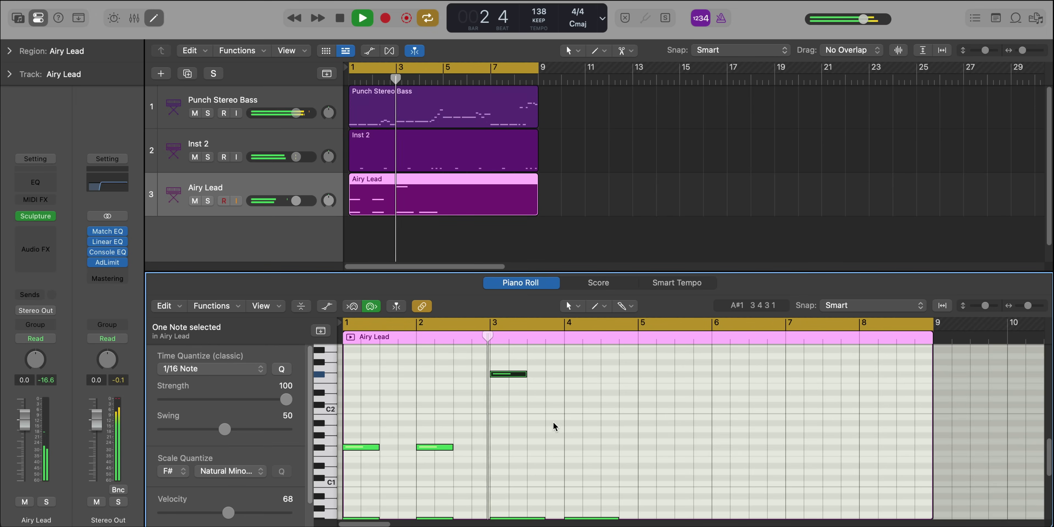
click(530, 397)
key(space)
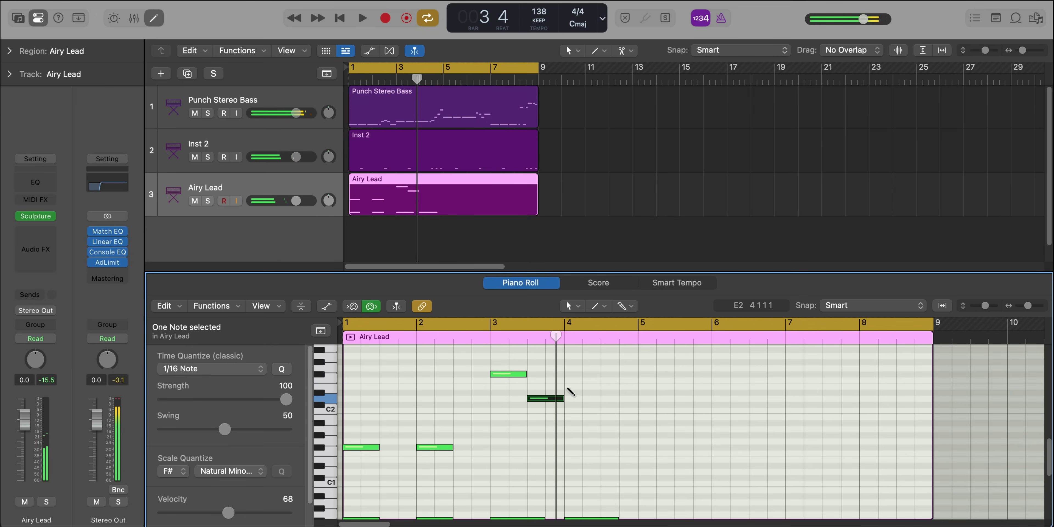
key(space)
mouse_move(599, 374)
mouse_down()
mouse_move(646, 376)
mouse_move(618, 376)
mouse_up()
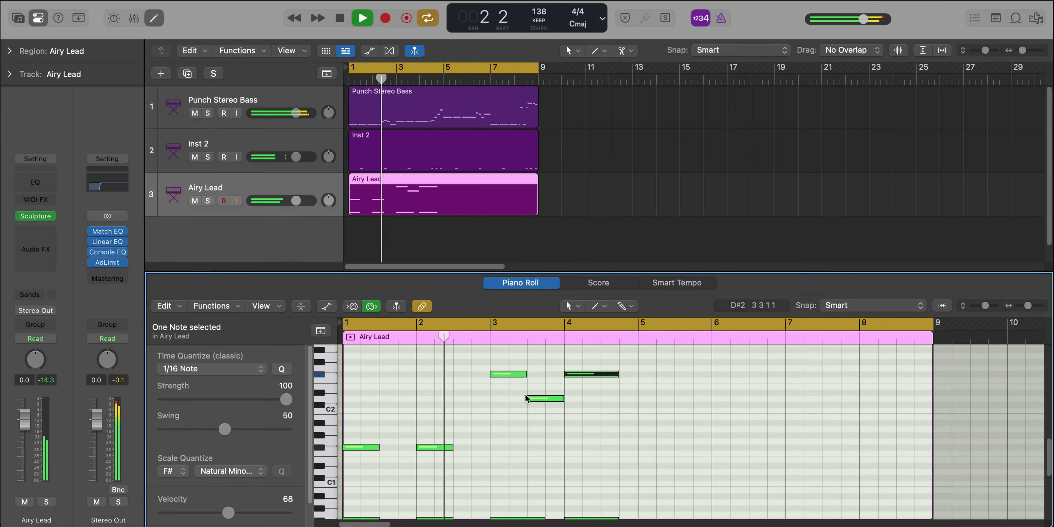
Lengthen the bar 3 upper notes so they overlap the following notes, and set Sculpture's glide time to 100 ms.
drag(523, 373, 577, 397)
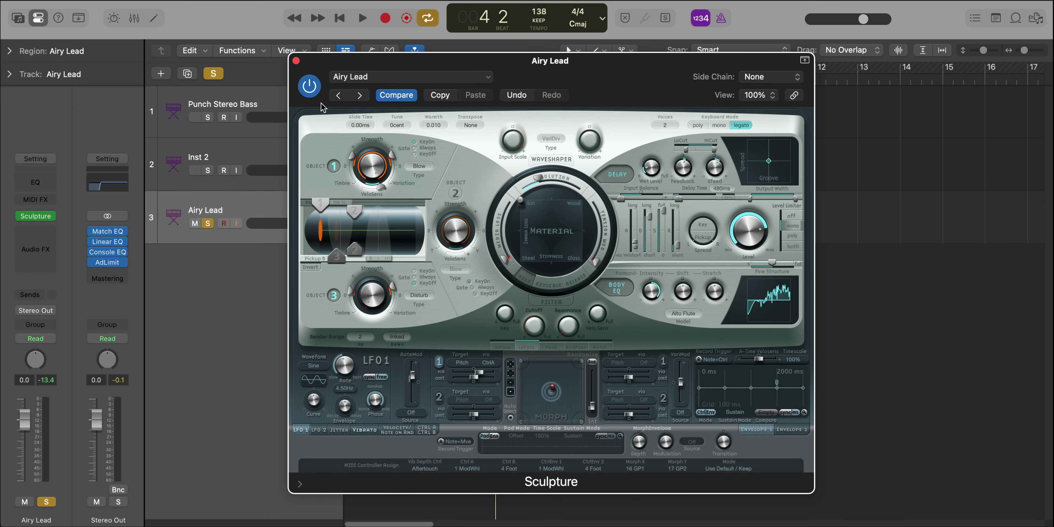
key(space)
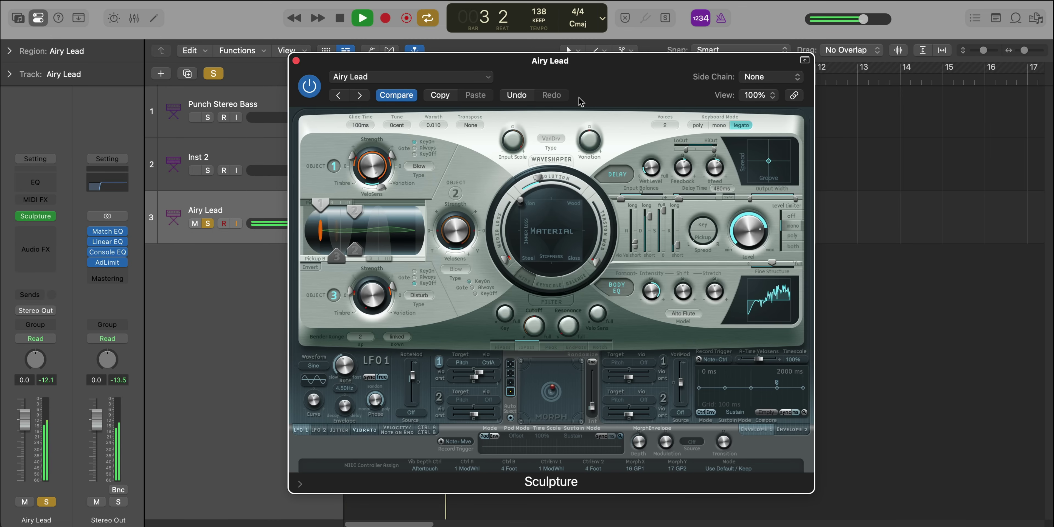
key(space)
Move the Sculpture window aside and open the Airy Lead region's notes to examine how they overlap.
drag(554, 106, 789, 124)
double_click(444, 219)
drag(716, 79, 991, 104)
scroll(623, 412, up, 2)
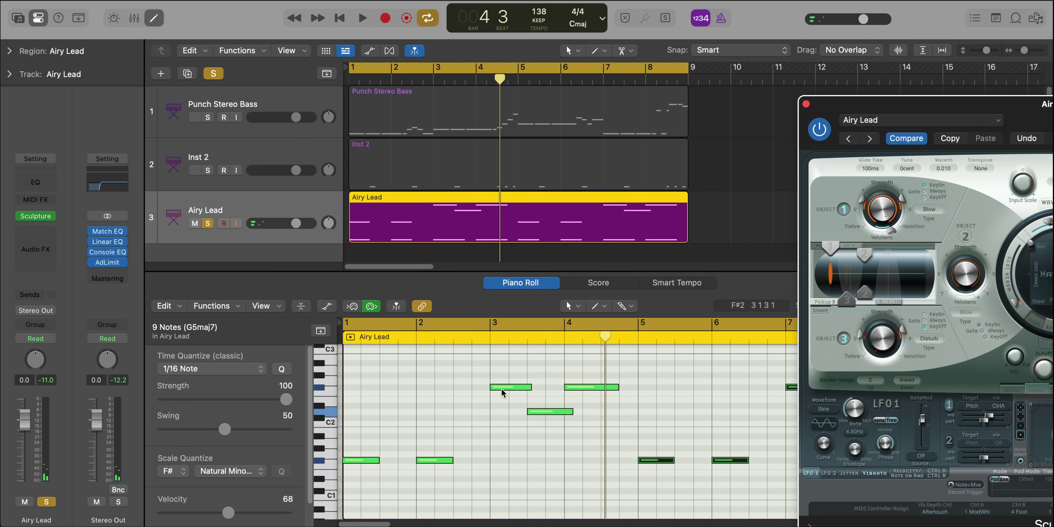
drag(1043, 116, 552, 62)
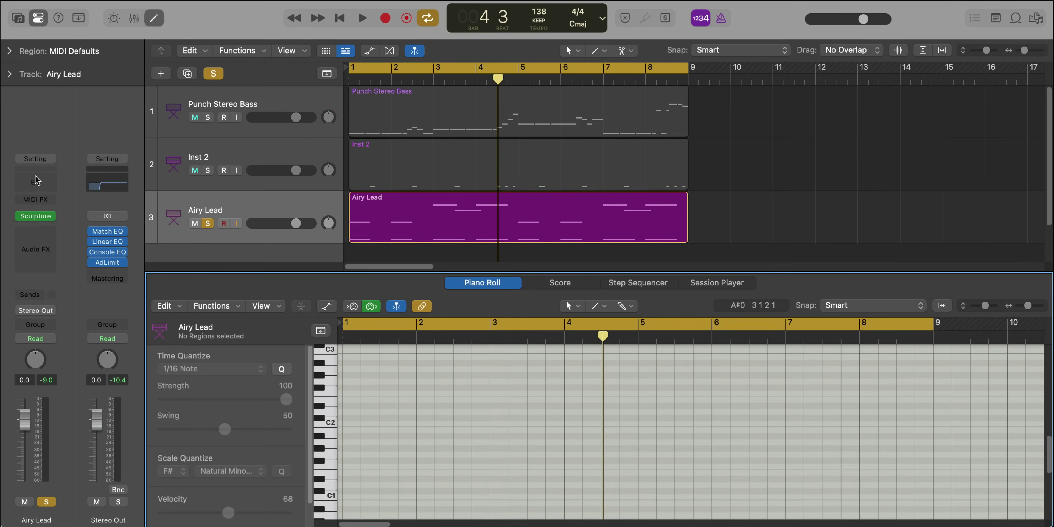
Add Channel EQ to the Airy Lead track with a 202 Hz, 48 dB/Oct low cut and a +2.4 dB high shelf at 366 Hz.
click(37, 184)
drag(369, 351, 512, 339)
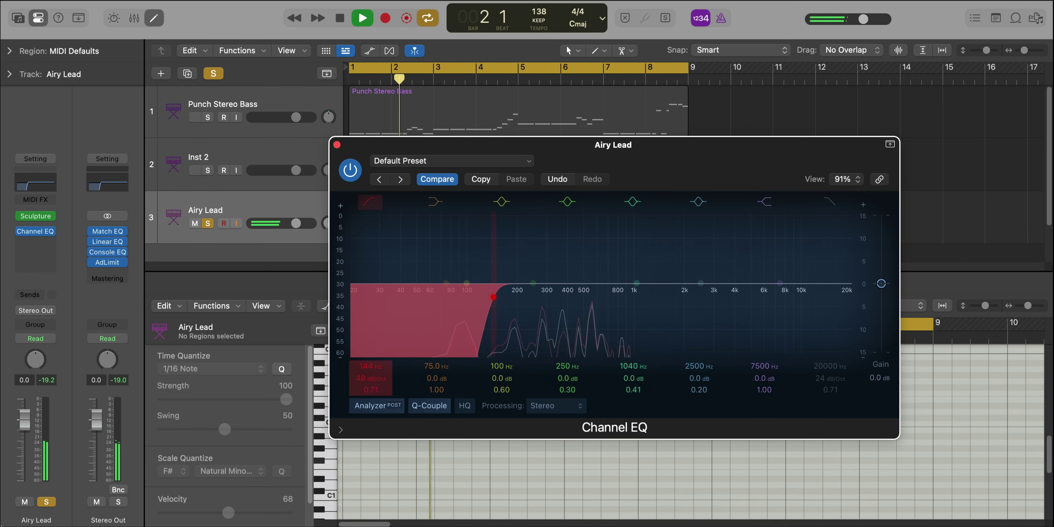
drag(779, 283, 559, 274)
drag(491, 297, 528, 300)
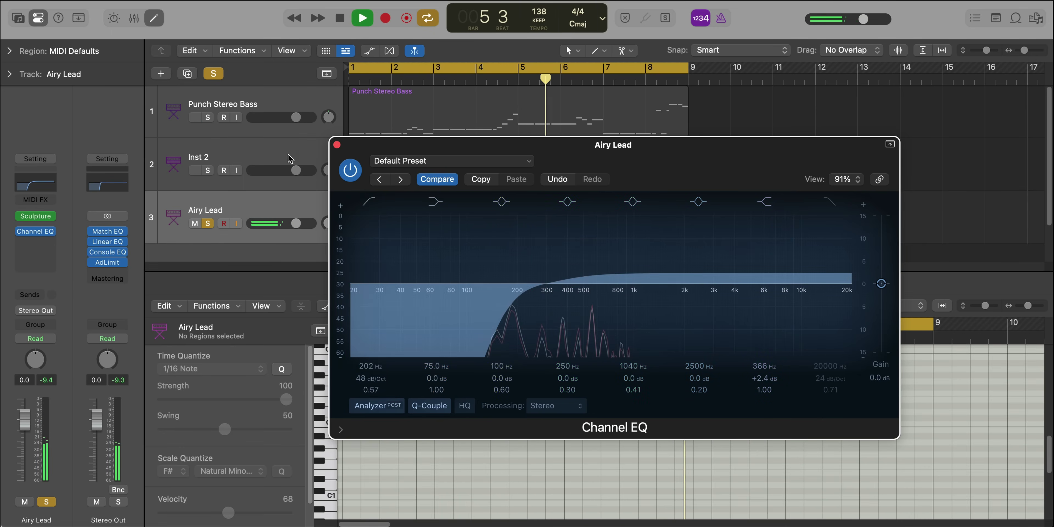
click(336, 144)
key(space)
Insert a Chorus with its default settings on the Airy Lead track, play it, and close the plug-in.
click(35, 241)
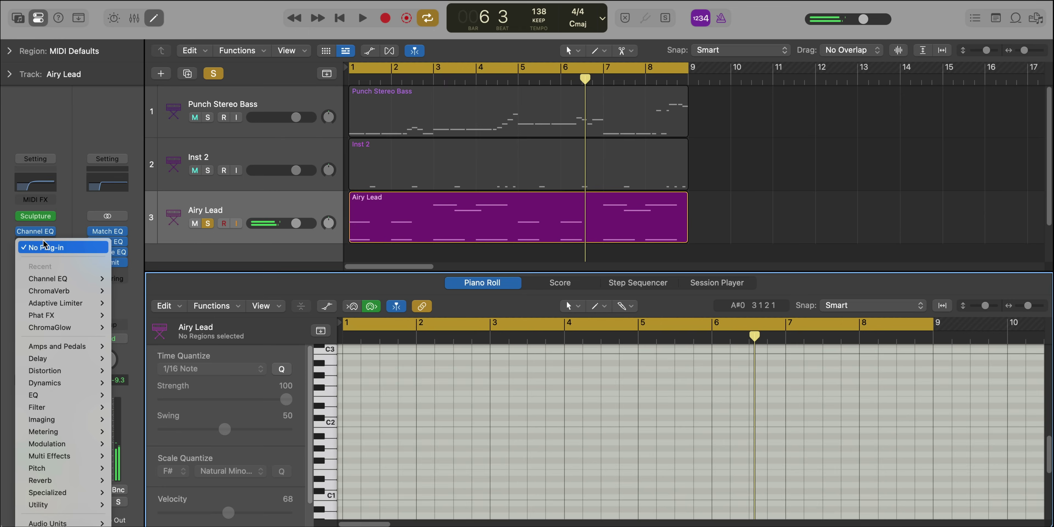
mouse_move(66, 444)
click(237, 445)
key(space)
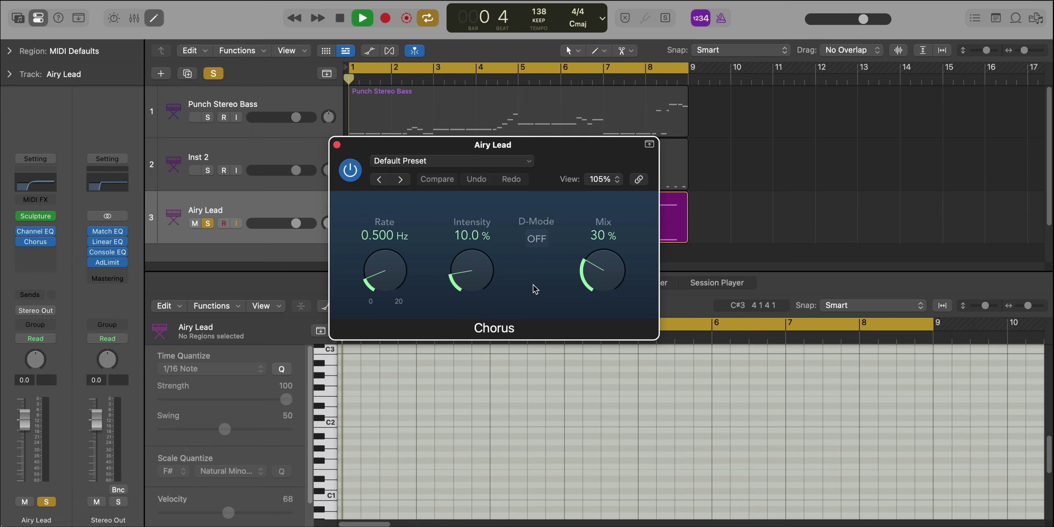
click(337, 145)
key(space)
Insert ChromaVerb on the Airy Lead track with a 2.70 s decay, 70 % dry and 36 % wet, and close it.
click(50, 258)
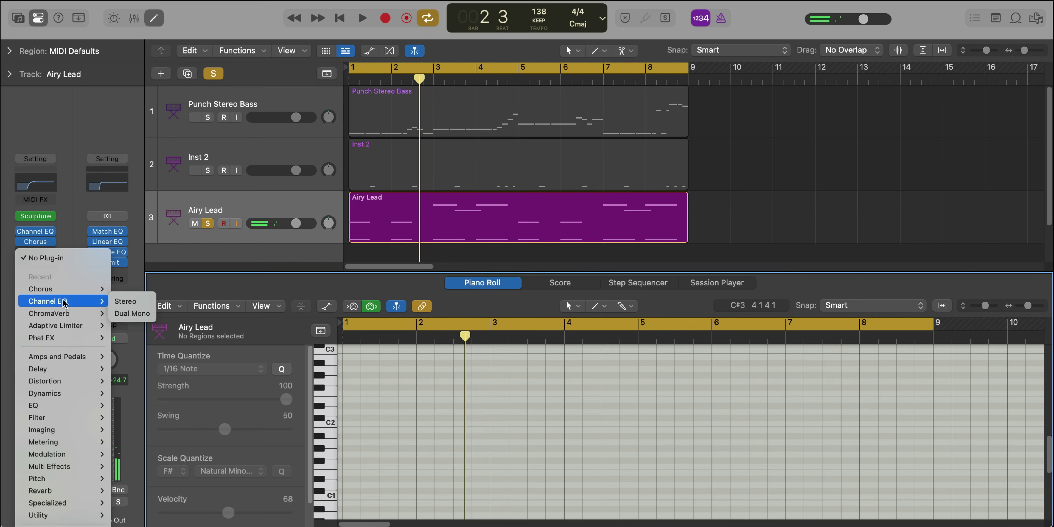
click(126, 314)
key(space)
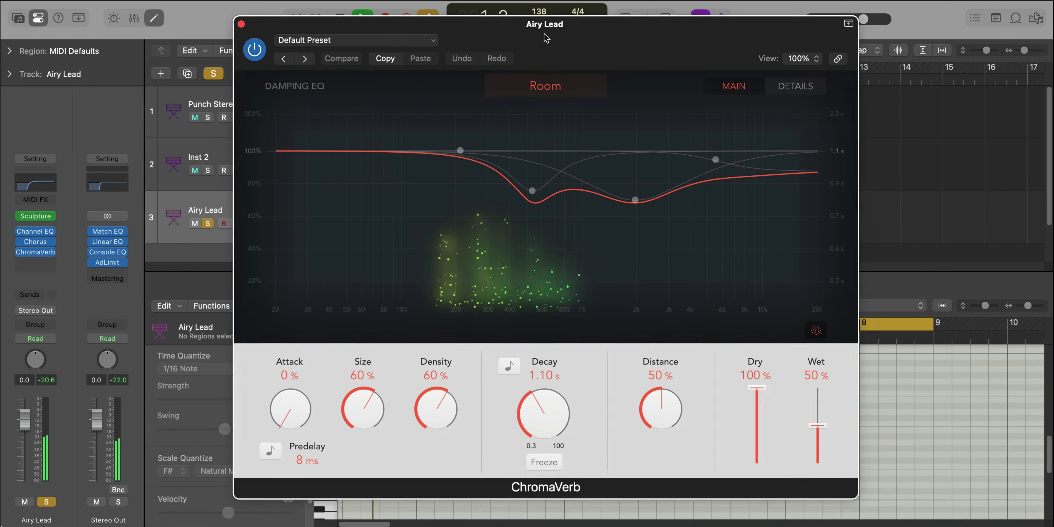
drag(540, 426, 538, 388)
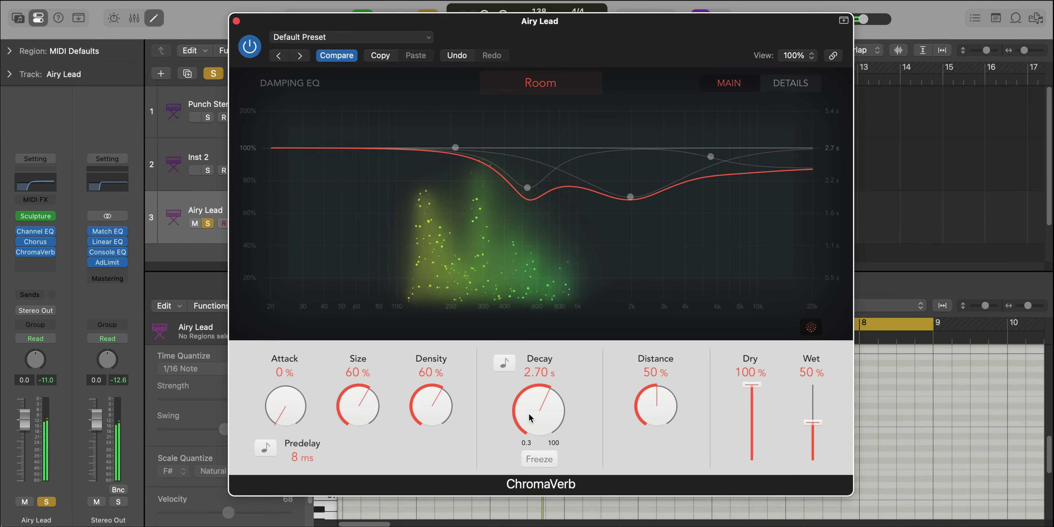
drag(747, 388, 749, 410)
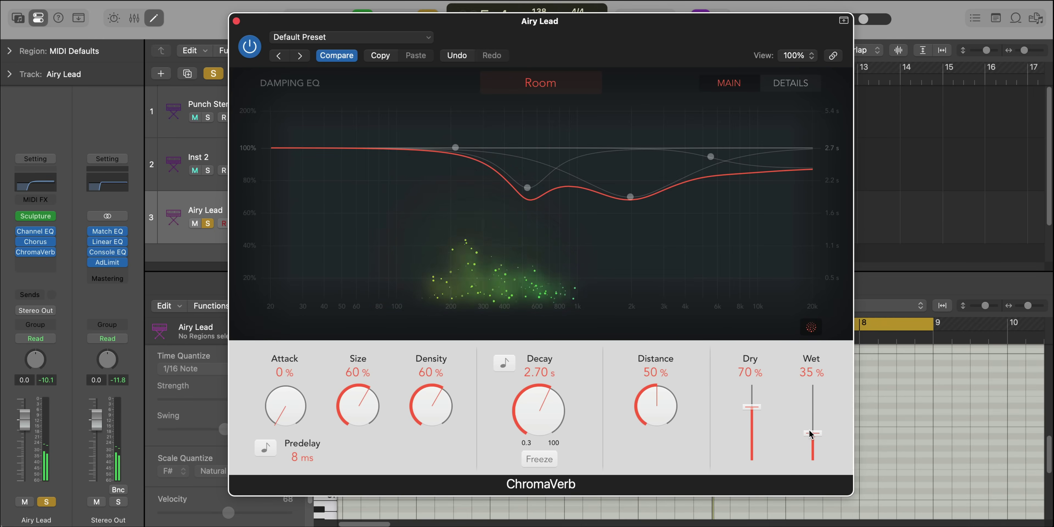
click(886, 233)
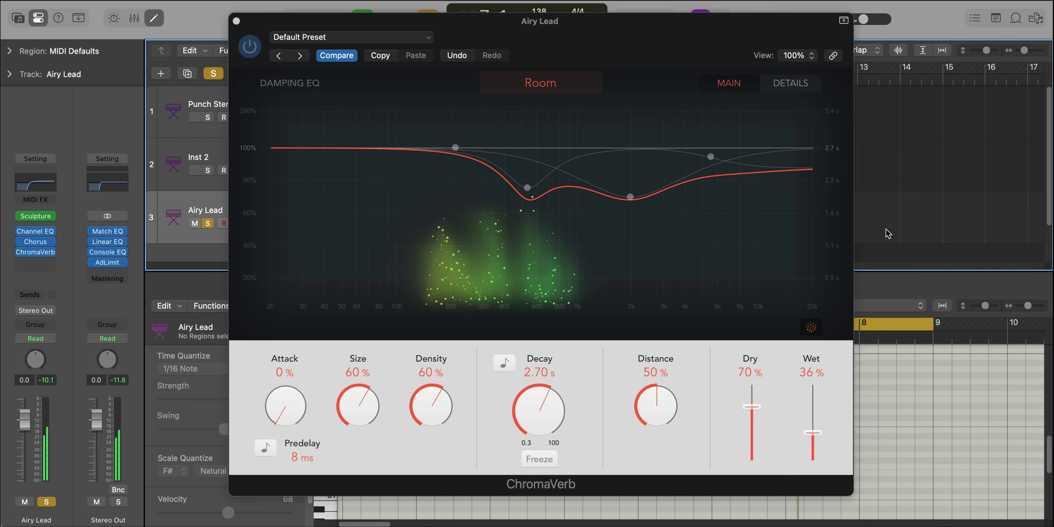
click(237, 21)
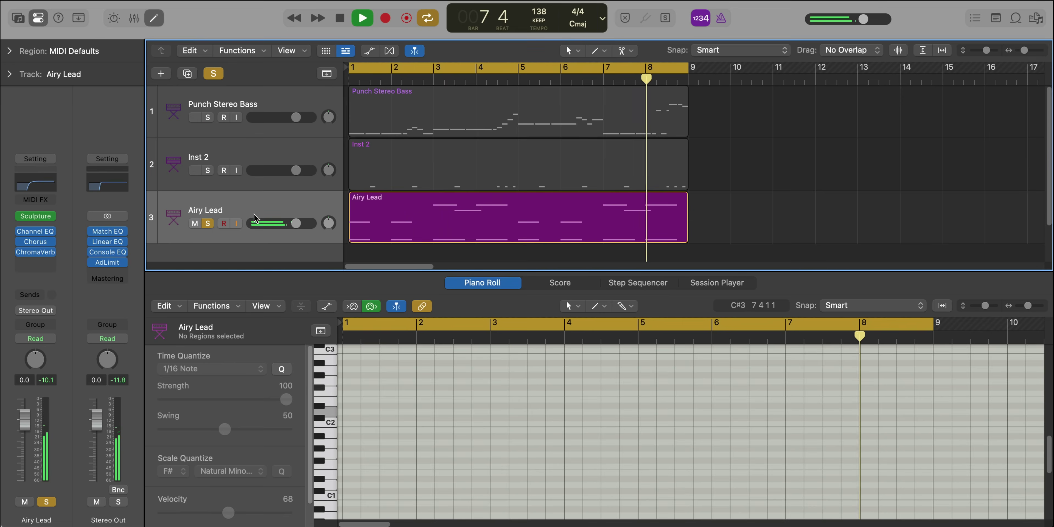
Play the full mix without solo or cycle and lower the Airy Lead track's volume to -4.4 dB.
click(212, 224)
key(c)
key(e)
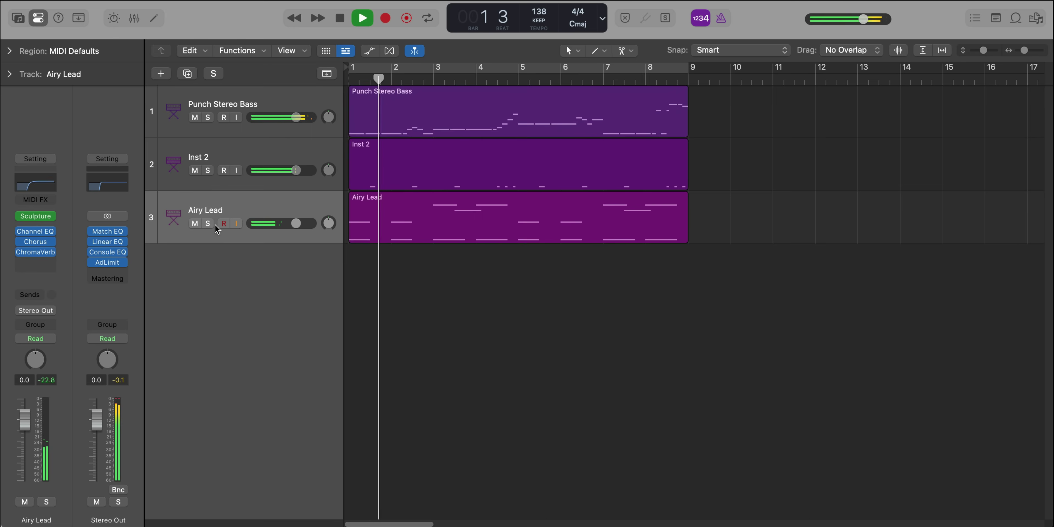
ctrl+alt+click(395, 304)
ctrl+alt+click(397, 303)
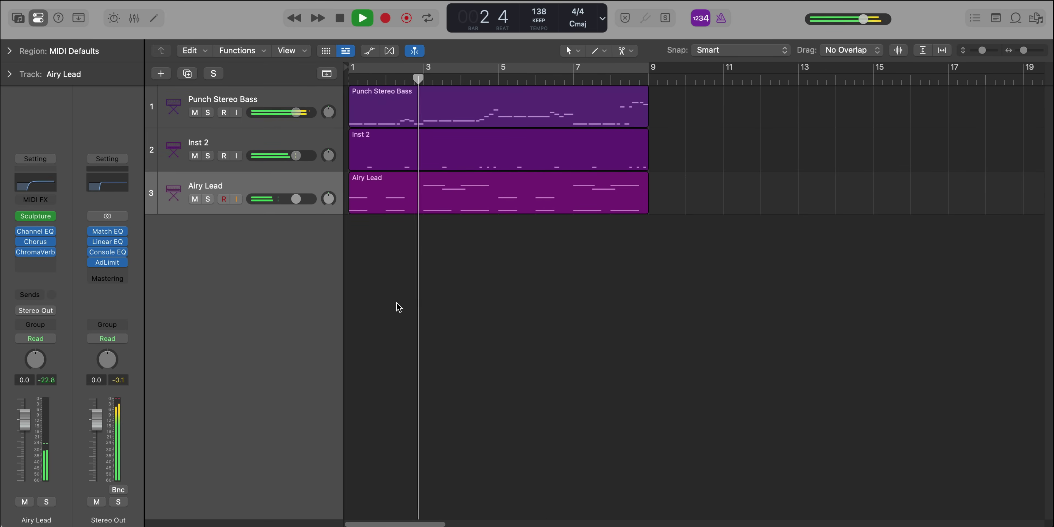
drag(296, 199, 285, 200)
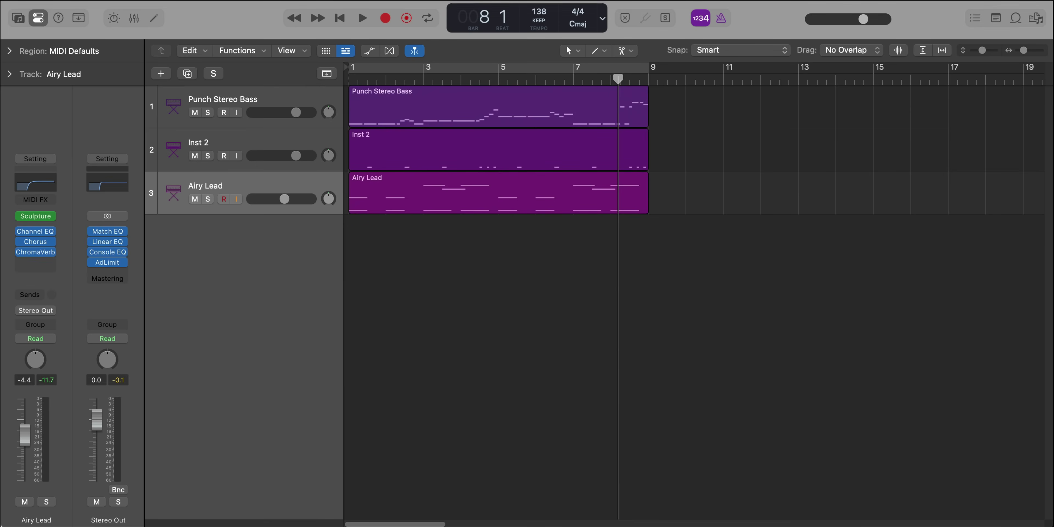
Repeat the vocal sample region once to fill the eight bars and set its track volume to -4 dB.
drag(421, 470, 347, 245)
key(super+r)
key(Return)
key(space)
drag(297, 242, 287, 242)
double_click(283, 241)
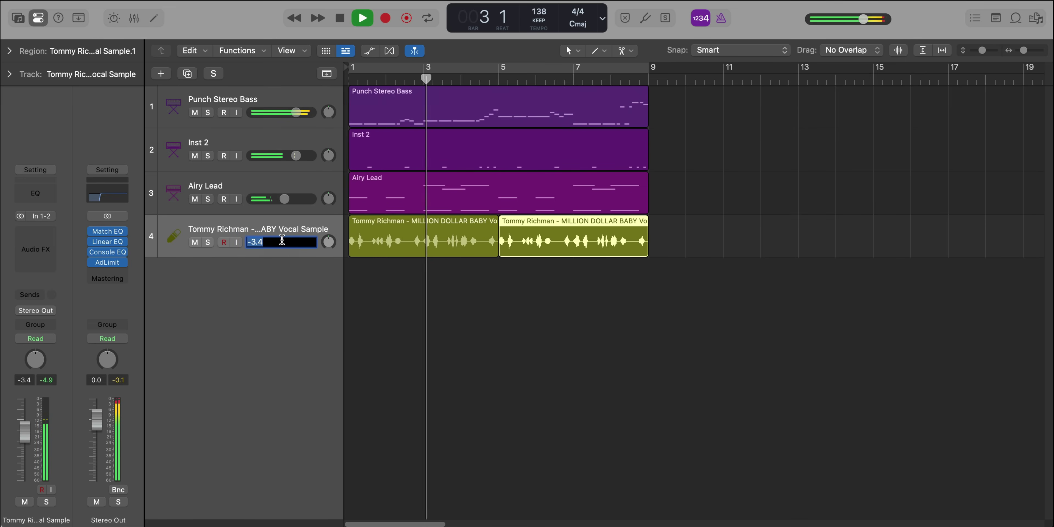
text(-4)
key(Return)
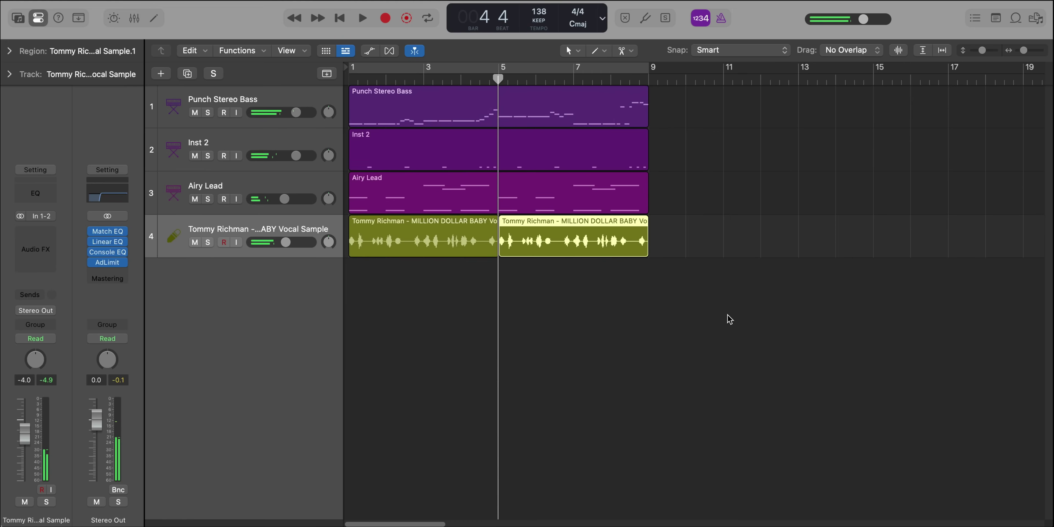
Repeat all four tracks' regions from bar 9 to bar 17 and set the cycle range over the repeated section.
drag(727, 315, 341, 85)
key(super+r)
drag(655, 69, 948, 69)
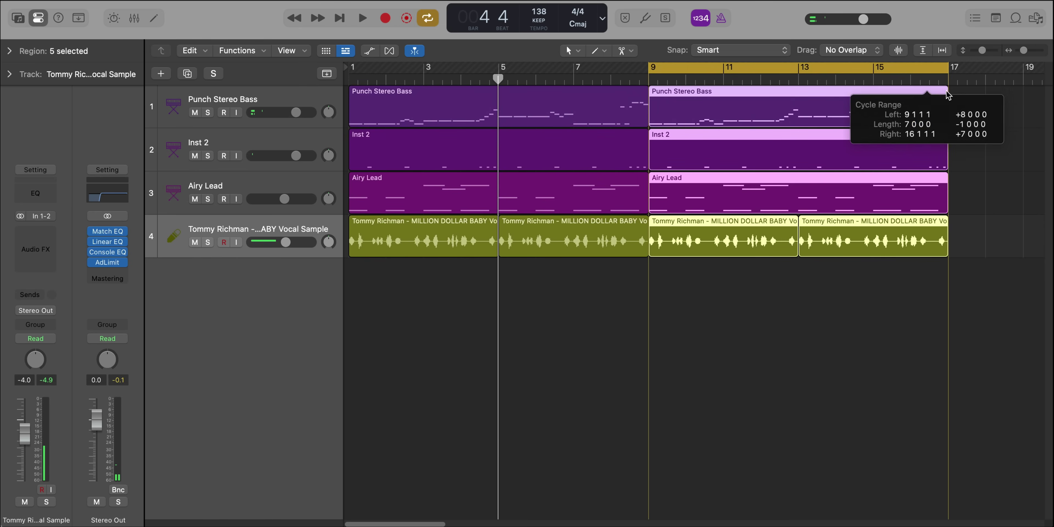
Create another software instrument track below the vocal sample and load the ES2 synth on it.
click(164, 74)
key(Return)
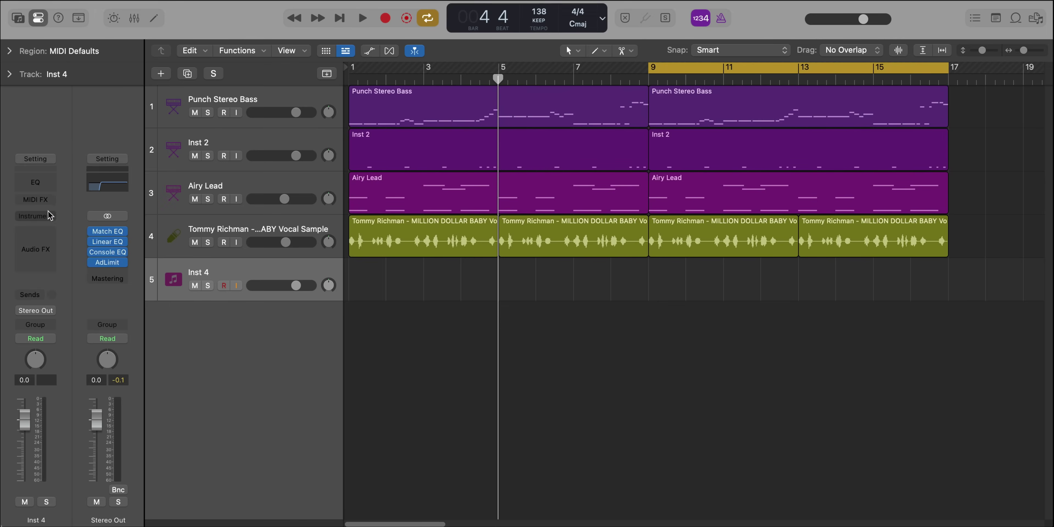
click(36, 171)
click(60, 214)
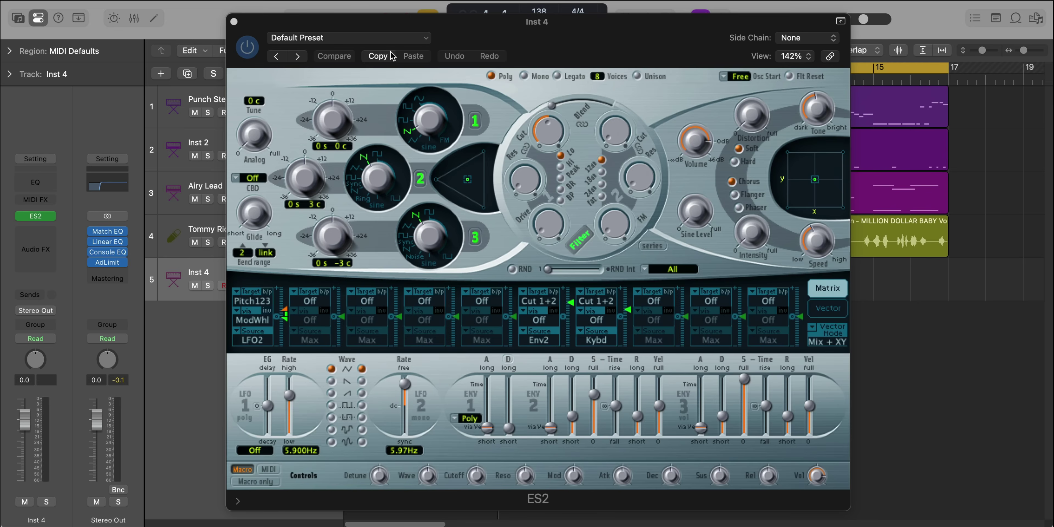
Choose the Ballad E-Piano preset from the 05 Synth Keyboards category in ES2.
click(394, 41)
mouse_move(386, 389)
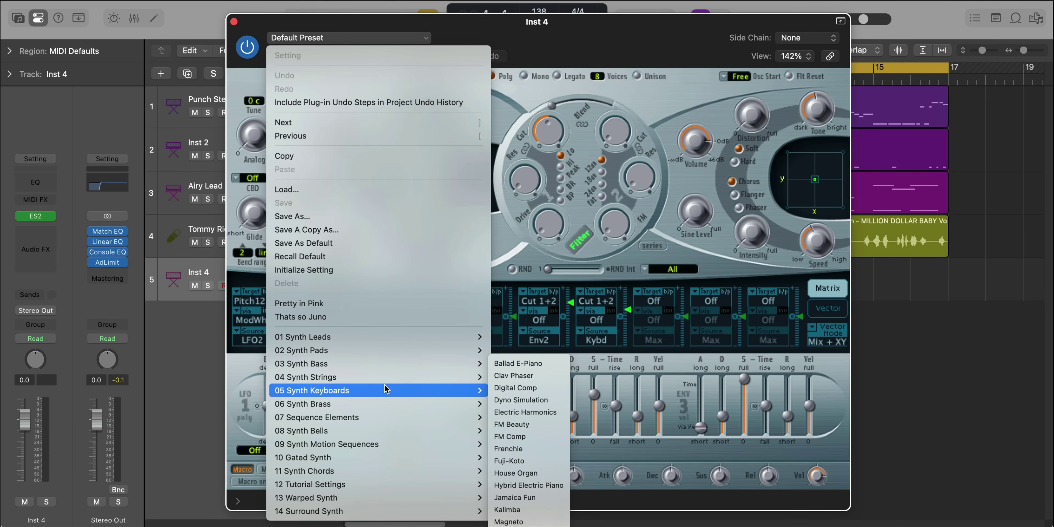
click(524, 365)
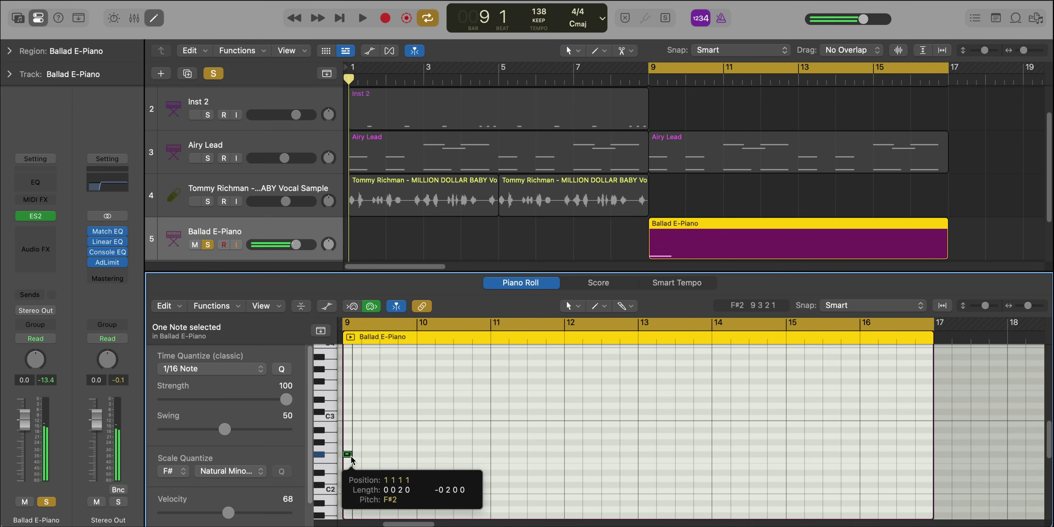
Draw a short F#m7 chord at the start of bar 9 with the notes F#2, A2, C#3, E3 and F#3.
drag(351, 460, 348, 382)
key(space)
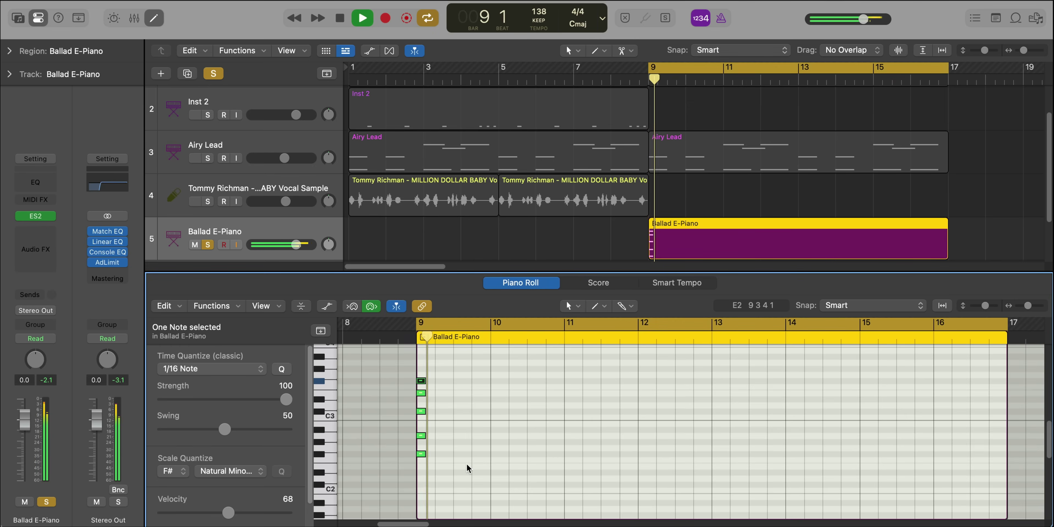
scroll(454, 477, up, 3)
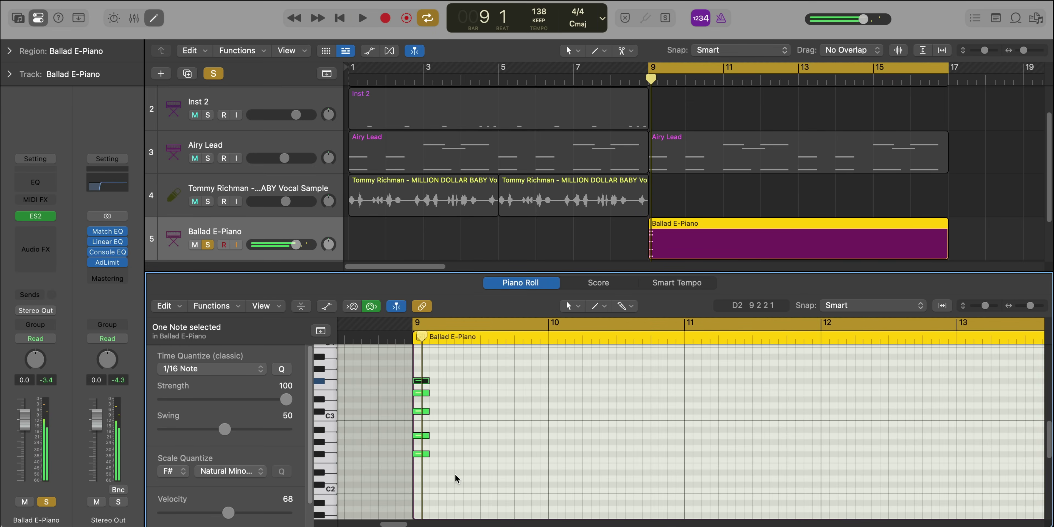
key(space)
Copy the F#m7 chord rhythmically across the Ballad E-Piano region, raising its top note to A3 in the bar 10 chords.
drag(454, 476, 517, 384)
key(space)
key(space)
key(space)
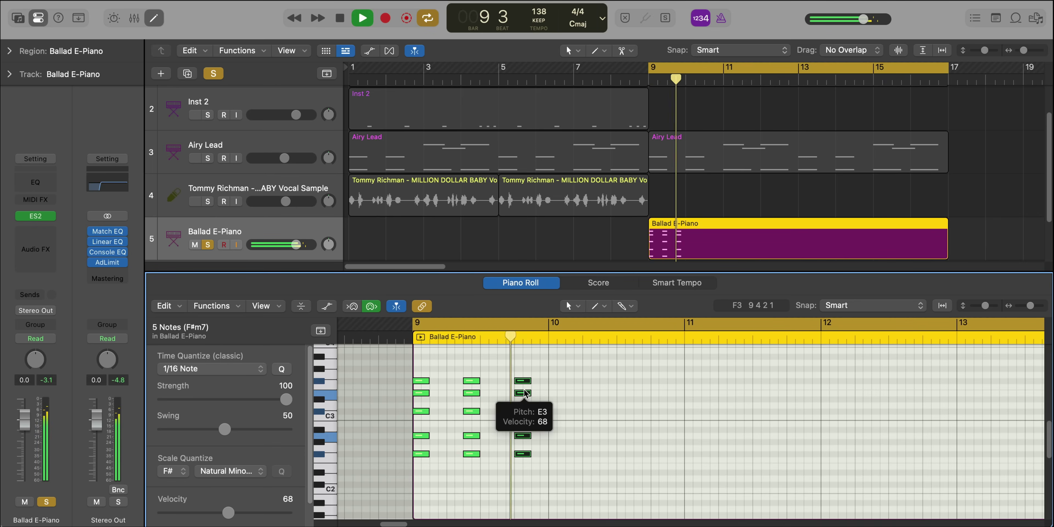
drag(418, 382, 694, 386)
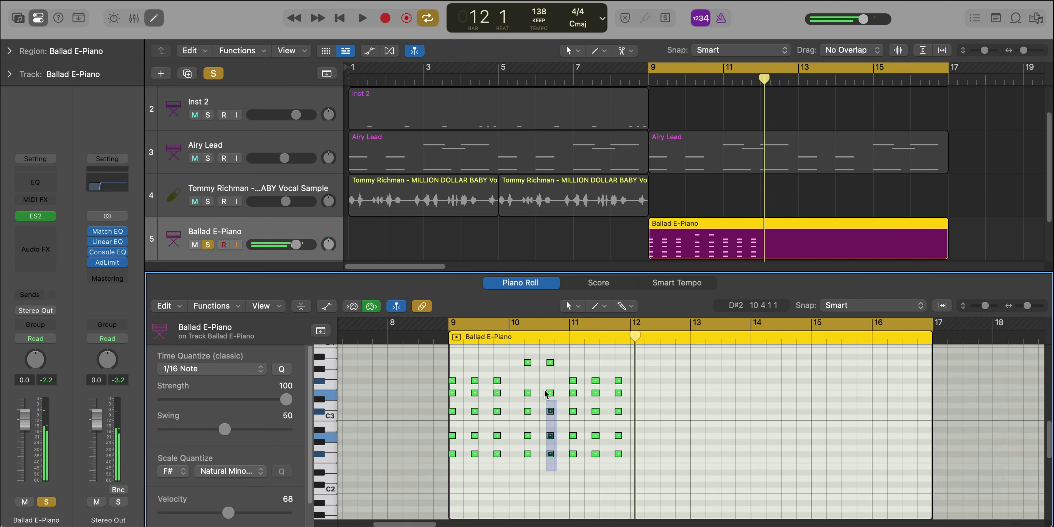
Raise C#3 to D3 in the Ballad E-Piano chords of bars 13 and 14, and A2 to B2 in the bar 13 chords.
drag(493, 454, 493, 424)
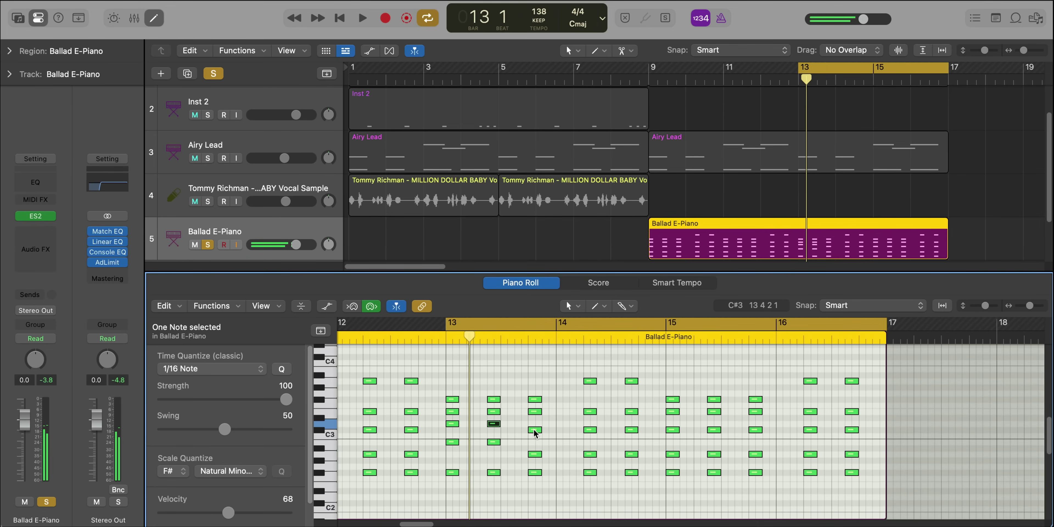
drag(535, 454, 534, 442)
click(533, 447)
key(space)
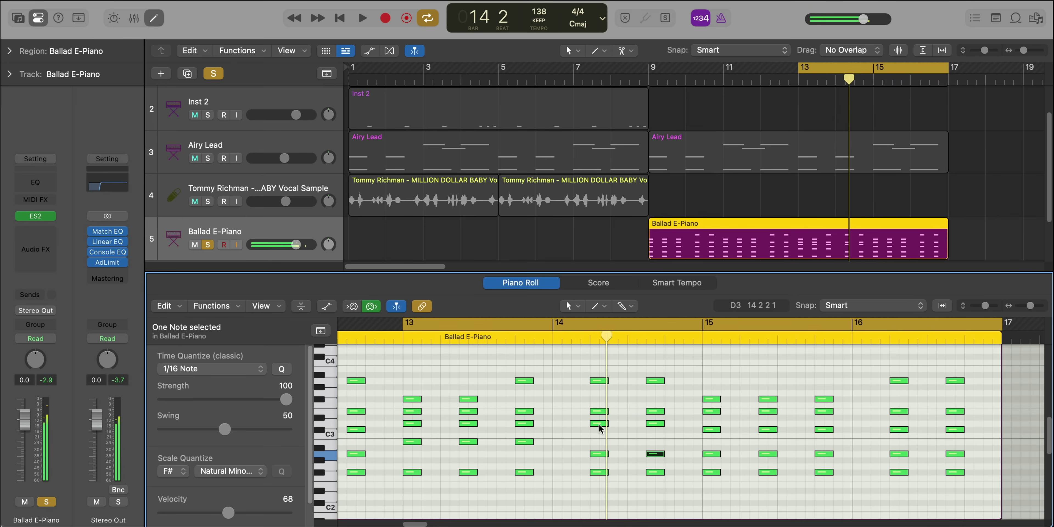
drag(411, 400, 720, 409)
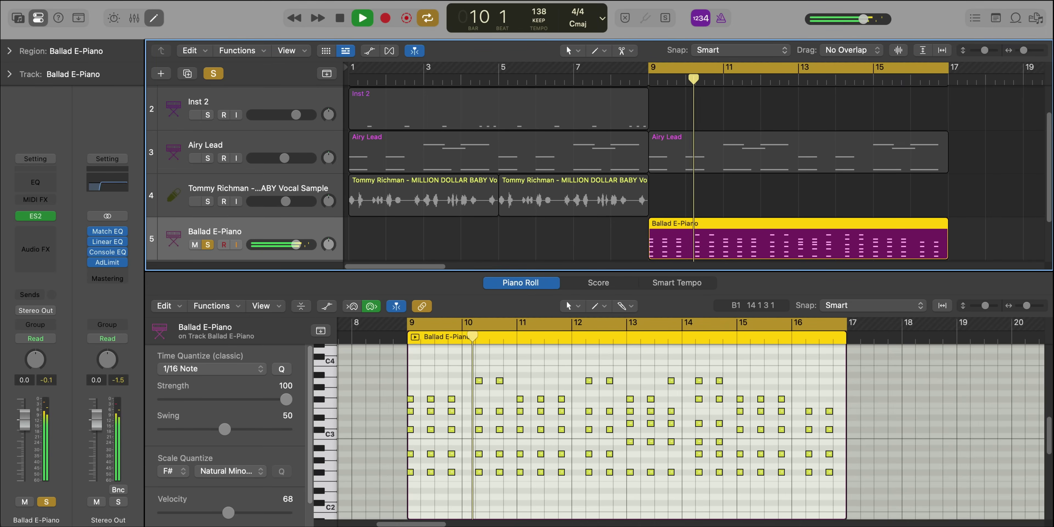
scroll(748, 454, up, 5)
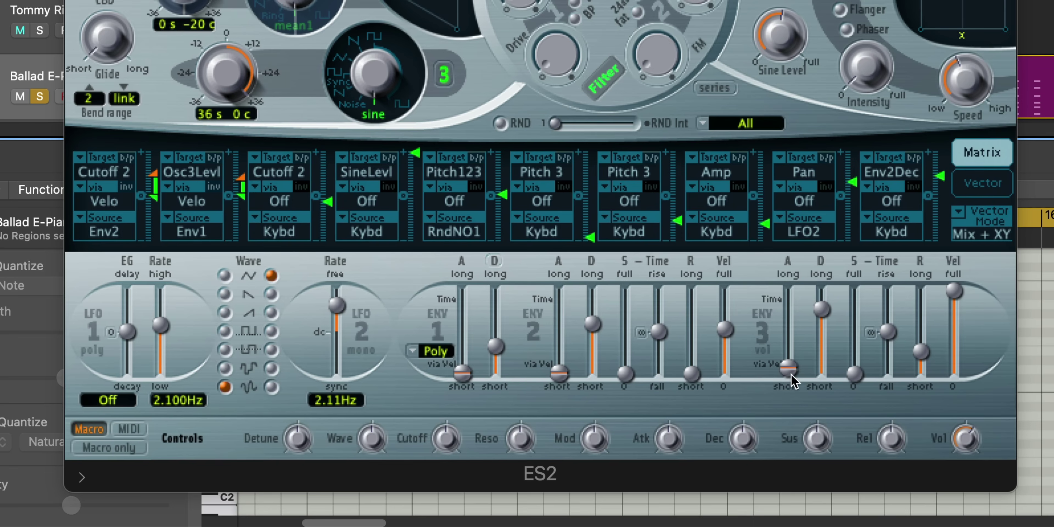
Lengthen ES2's envelope 3 attack slightly and add a Channel EQ with the Grand Piano preset to the Ballad E-Piano track.
drag(791, 375, 790, 365)
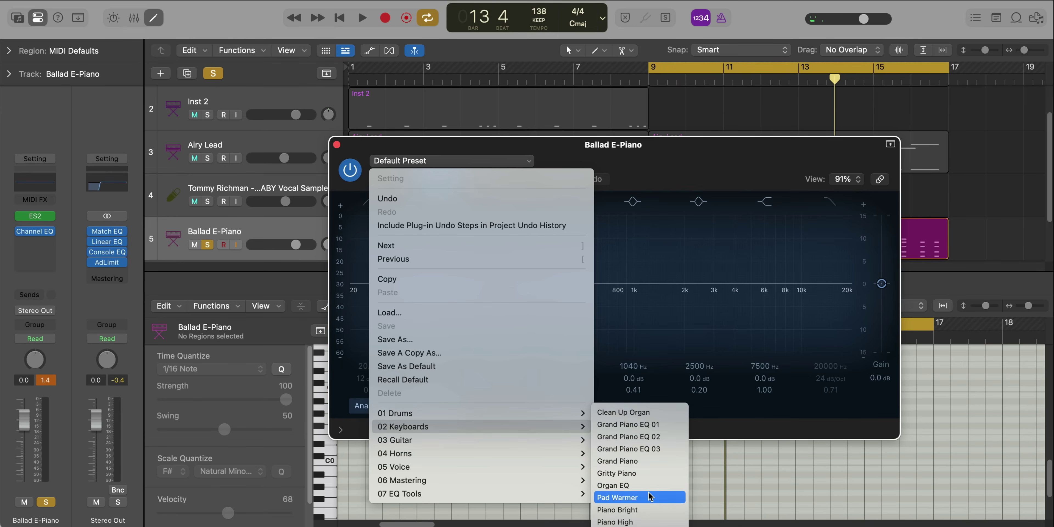
click(722, 324)
key(space)
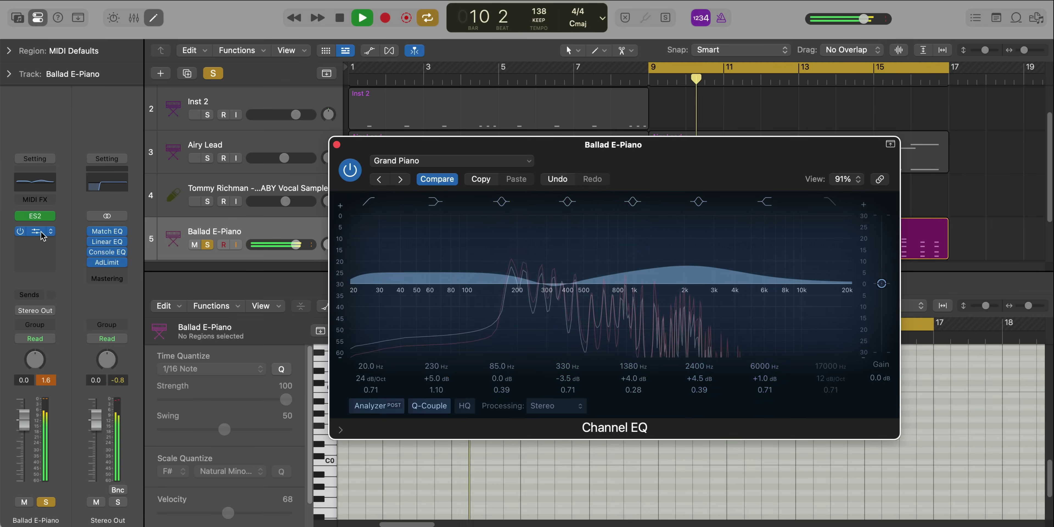
Lower the output volume inside the ES2 synth on the Ballad E-Piano track to about -11.5 dB.
click(35, 216)
drag(690, 145, 691, 154)
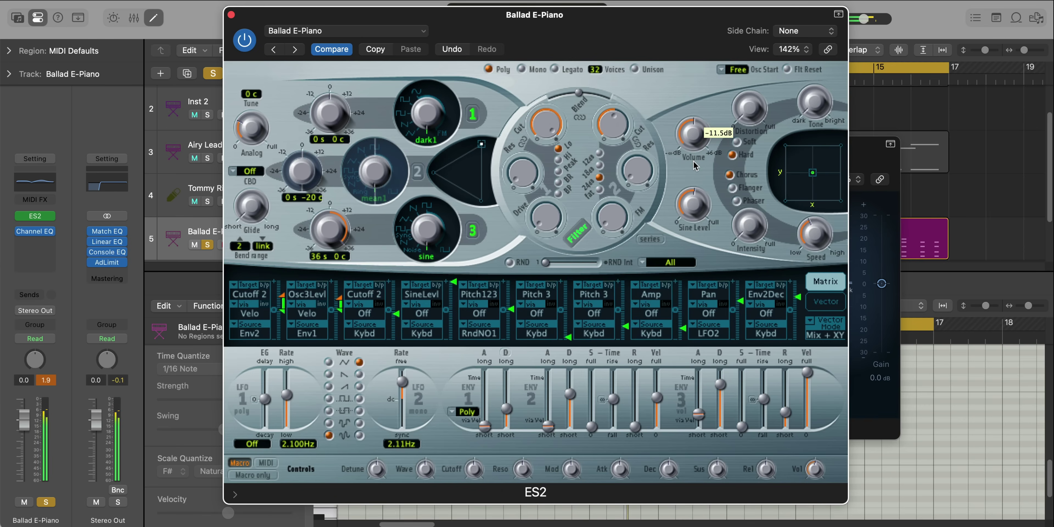
click(231, 15)
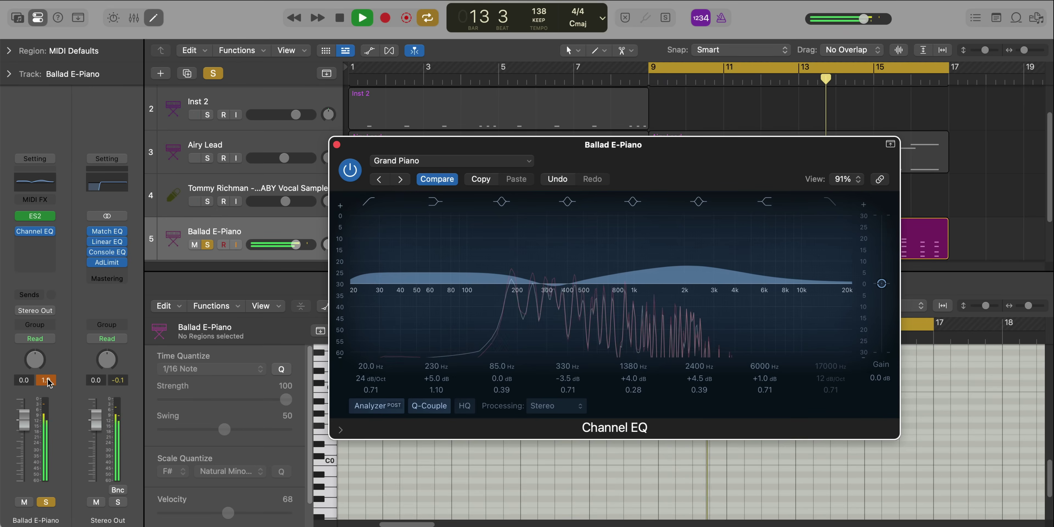
Insert a Chorus after the Channel EQ on the Ballad E-Piano track with the Mega Wide Chorus preset, and audition it.
click(40, 242)
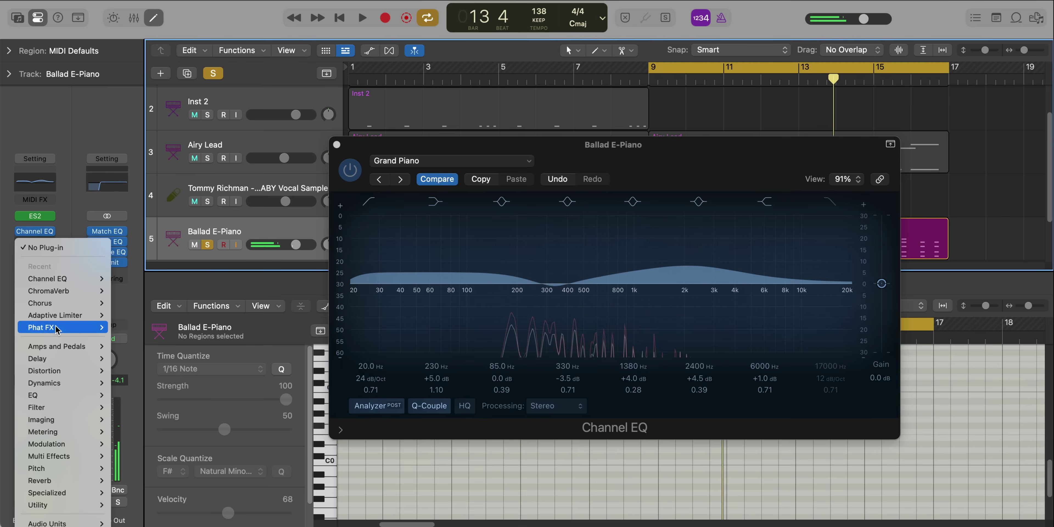
click(280, 304)
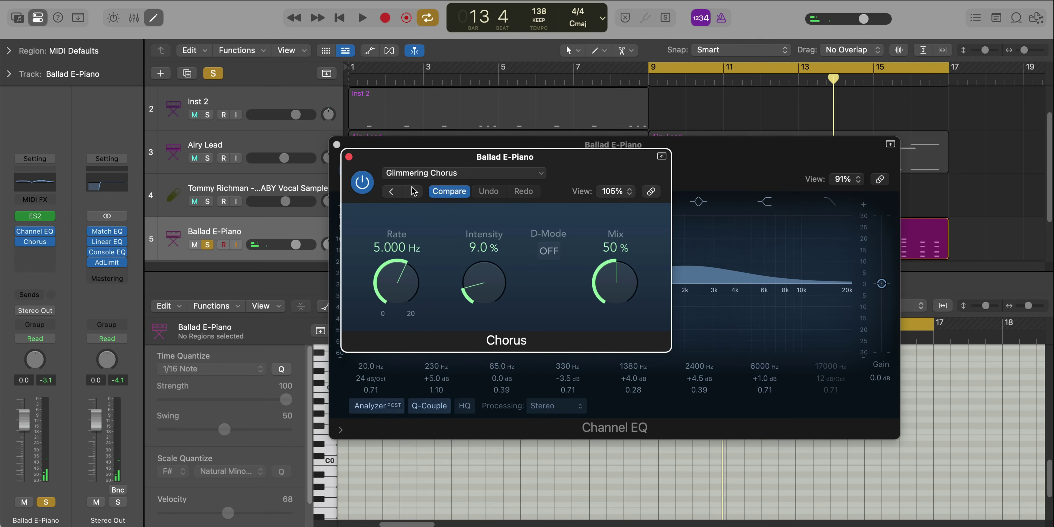
click(416, 172)
click(449, 452)
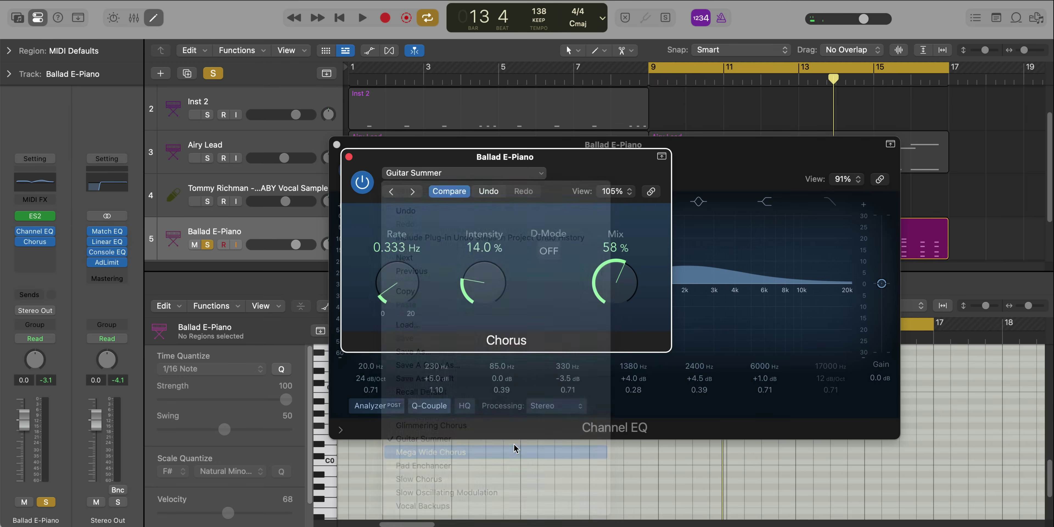
key(space)
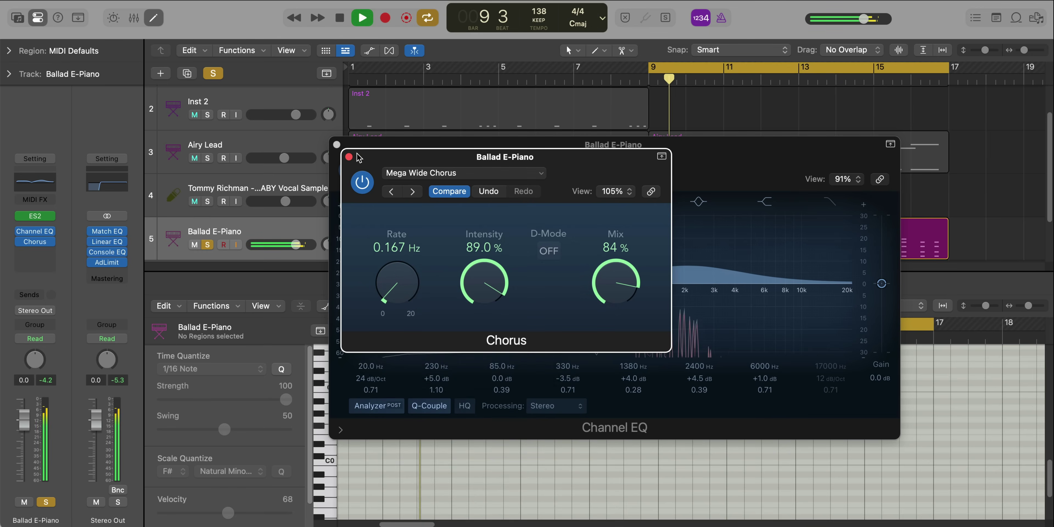
Close the plug-in windows and the editor, and unsolo the Ballad E-Piano track so it plays with the other tracks.
click(348, 157)
click(336, 144)
key(x)
key(x)
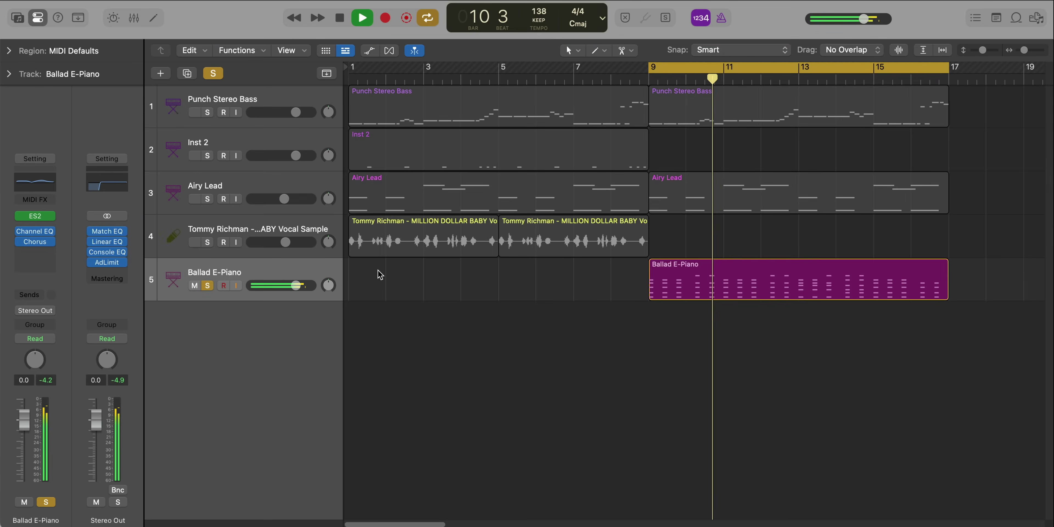
click(207, 286)
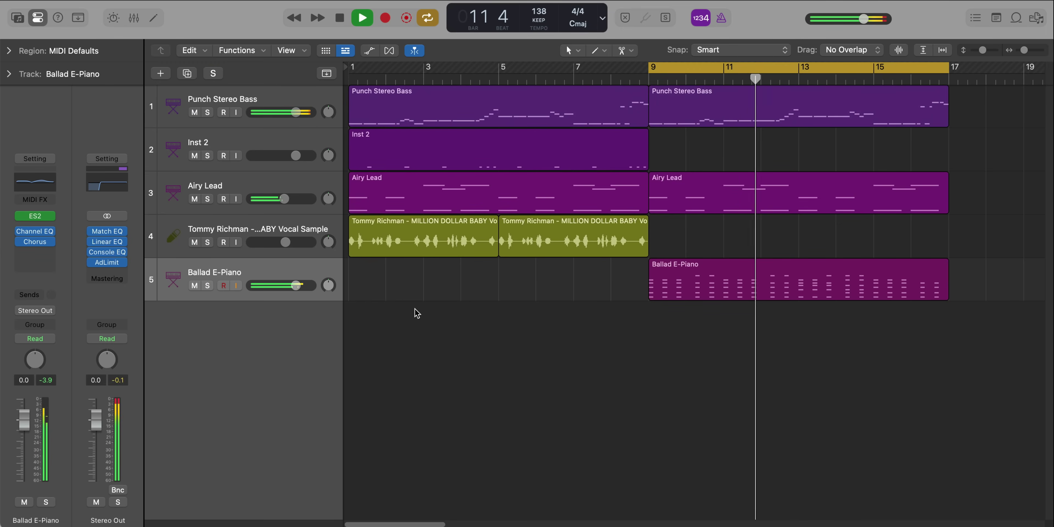
Add a software instrument track below Ballad E-Piano and load the MILLION DOLLAR BABY Drum Kit from the user drum kit patches.
ctrl+alt+click(582, 326)
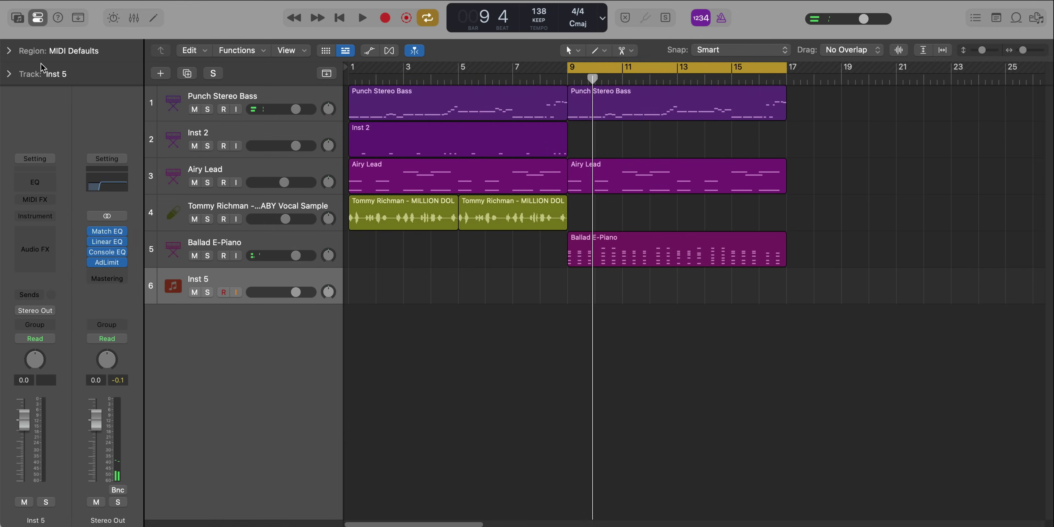
click(17, 18)
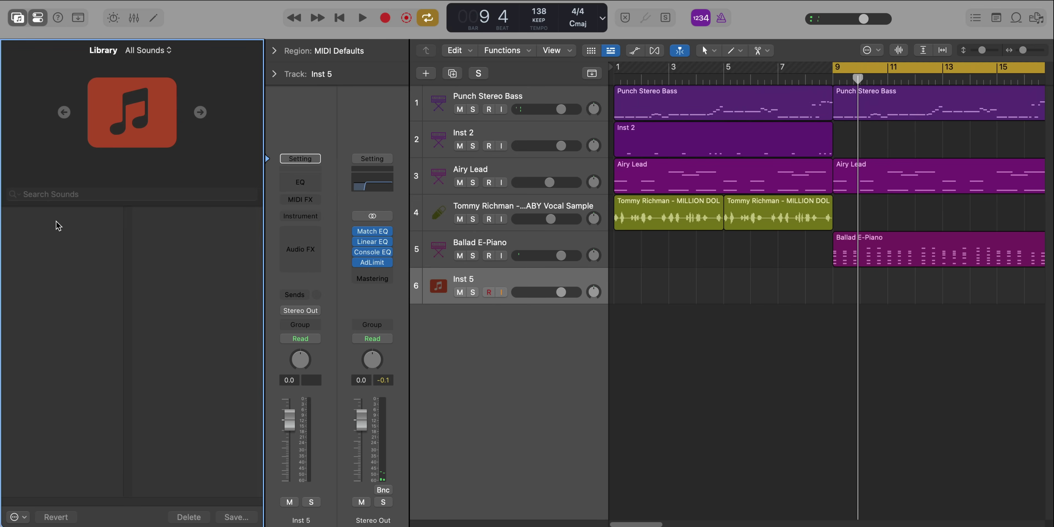
click(54, 212)
click(150, 242)
scroll(191, 362, down, 5)
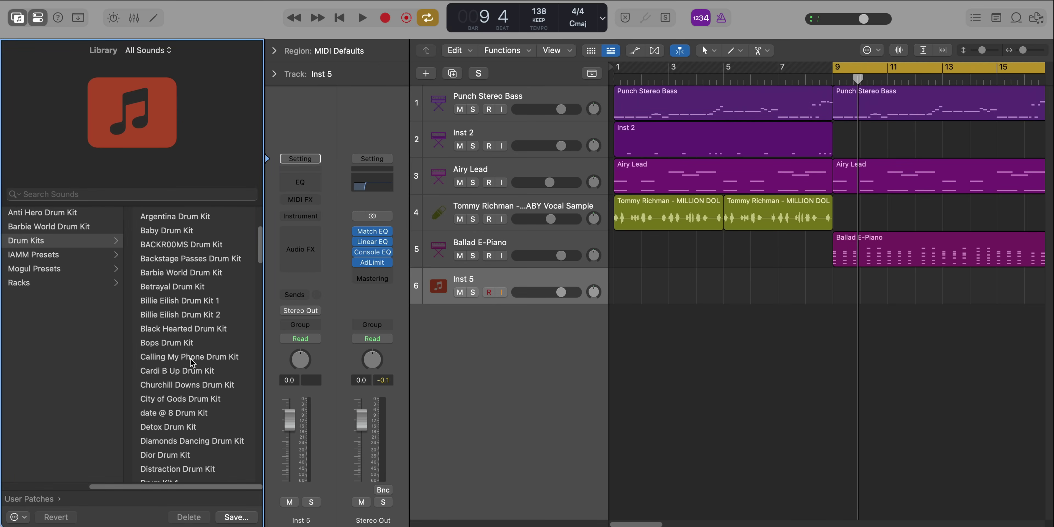
scroll(190, 361, down, 20)
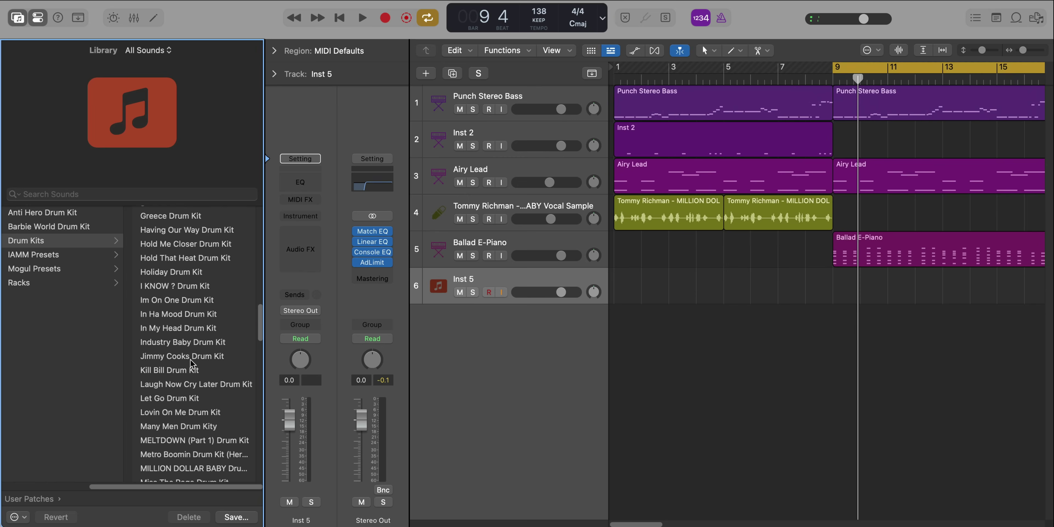
scroll(191, 363, down, 1)
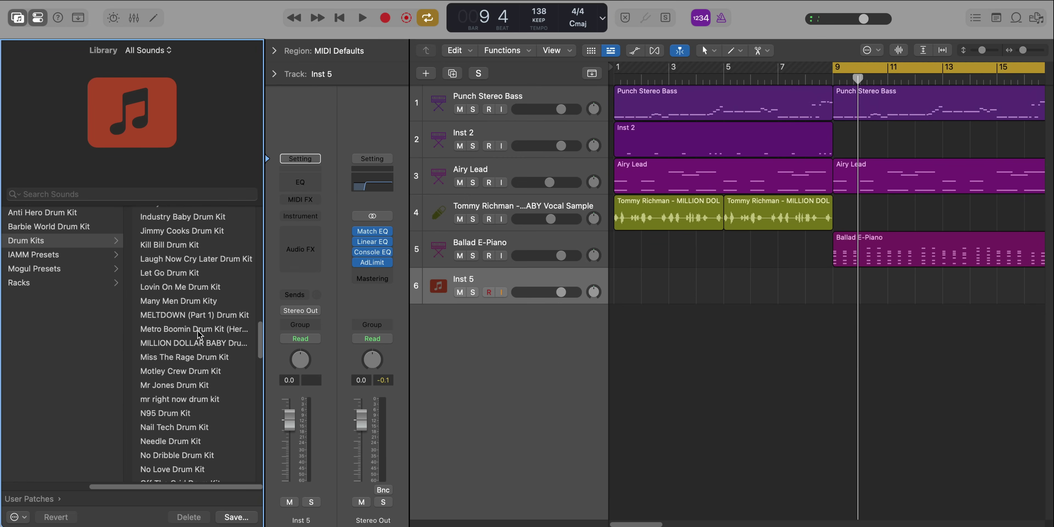
key(y)
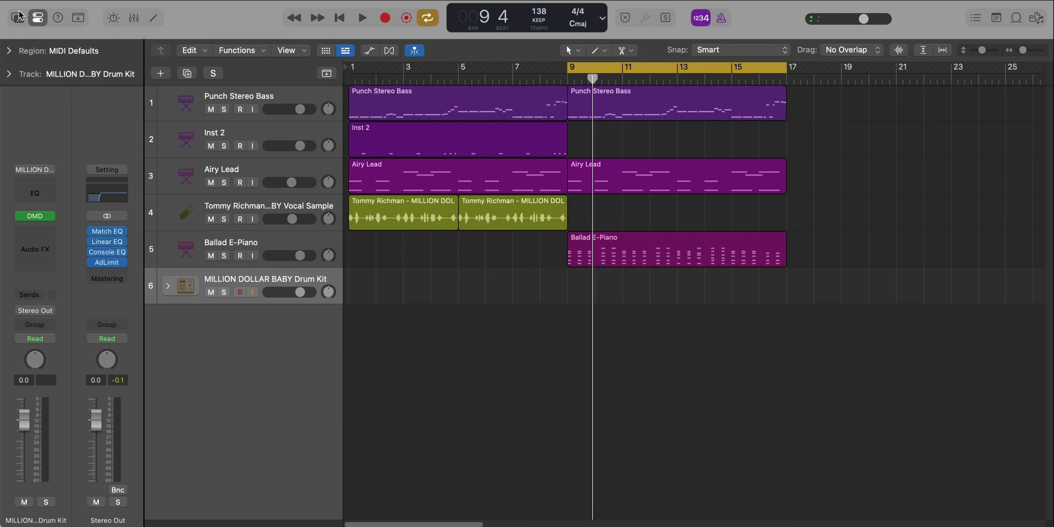
Expand the drum kit and build a pattern region at bar 9 on the first cowbell track with step 9 on, repeated once.
click(168, 286)
right_click(570, 324)
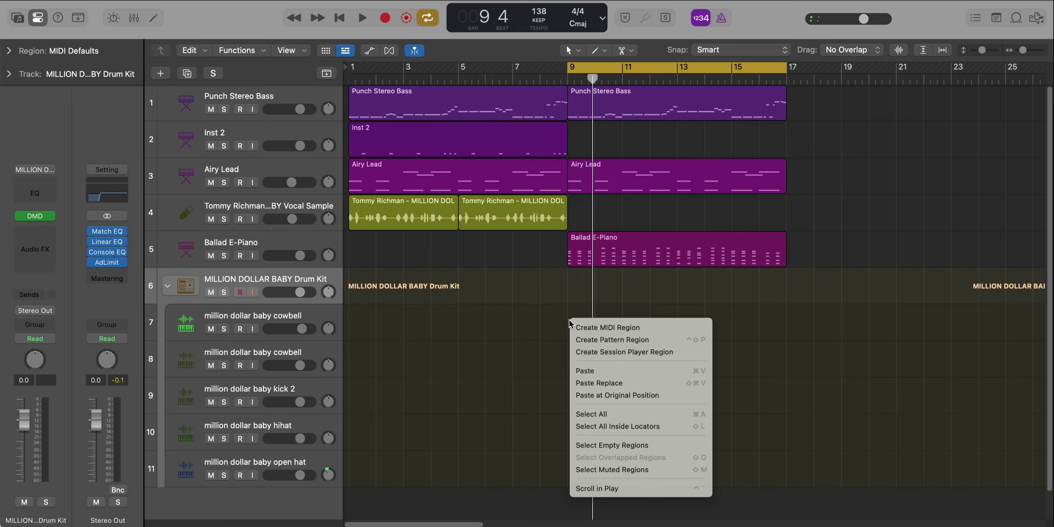
click(590, 340)
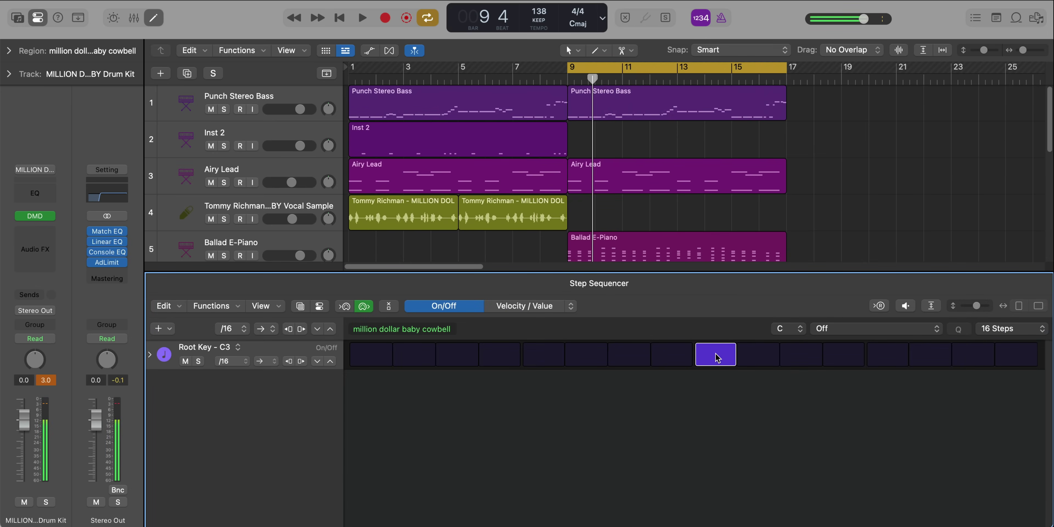
key(e)
key(space)
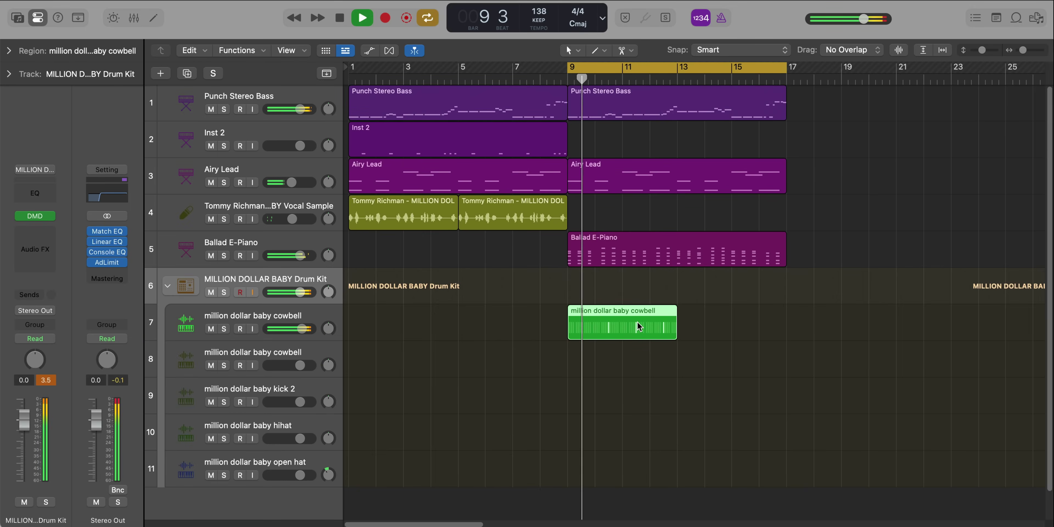
key(super+r)
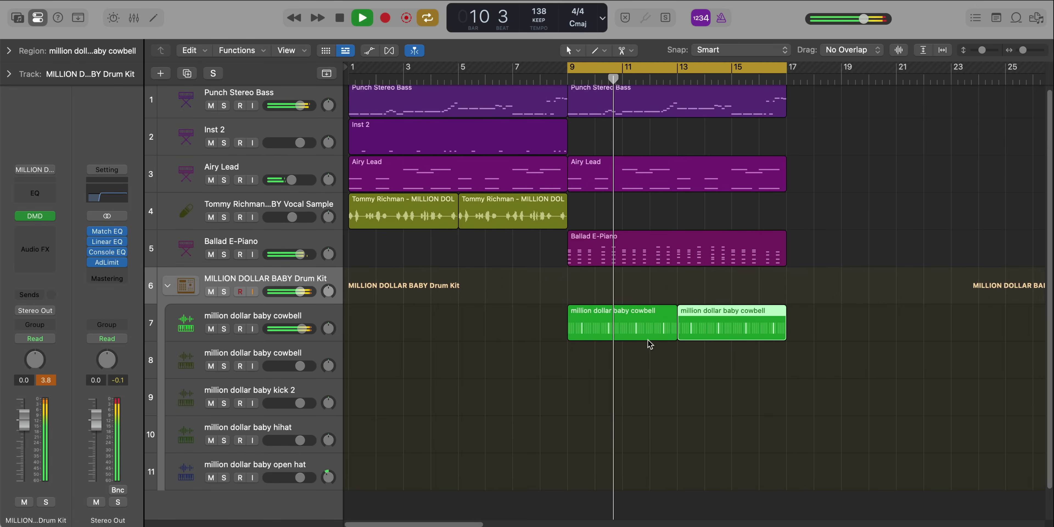
key(space)
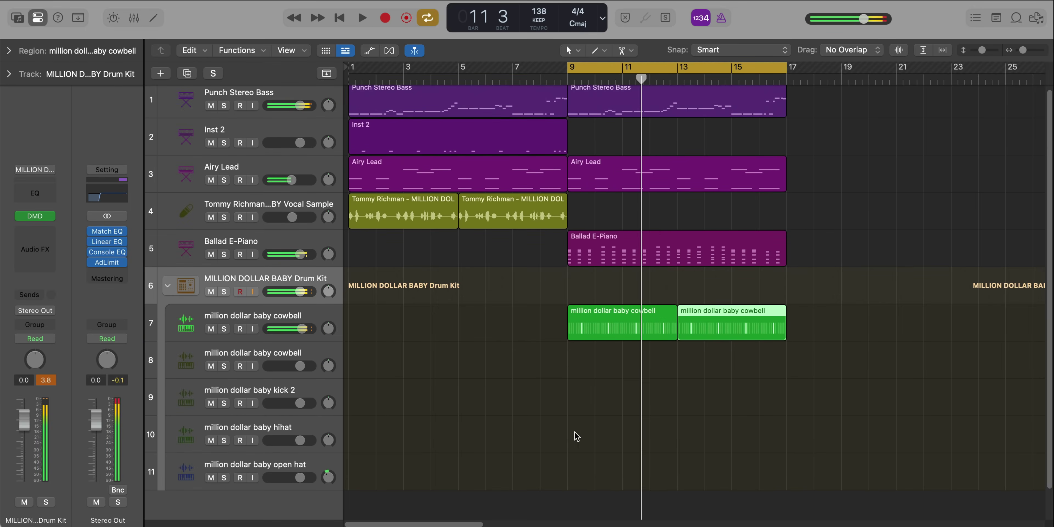
Create a hihat pattern region at bar 9 with all 16 steps on at a /8 step rate, and repeat it once.
right_click(567, 432)
click(605, 449)
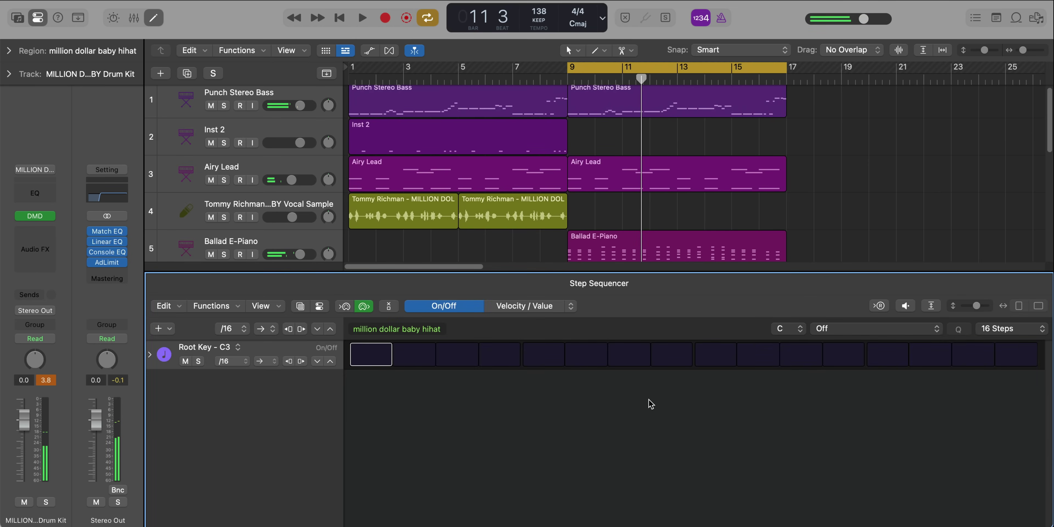
click(235, 361)
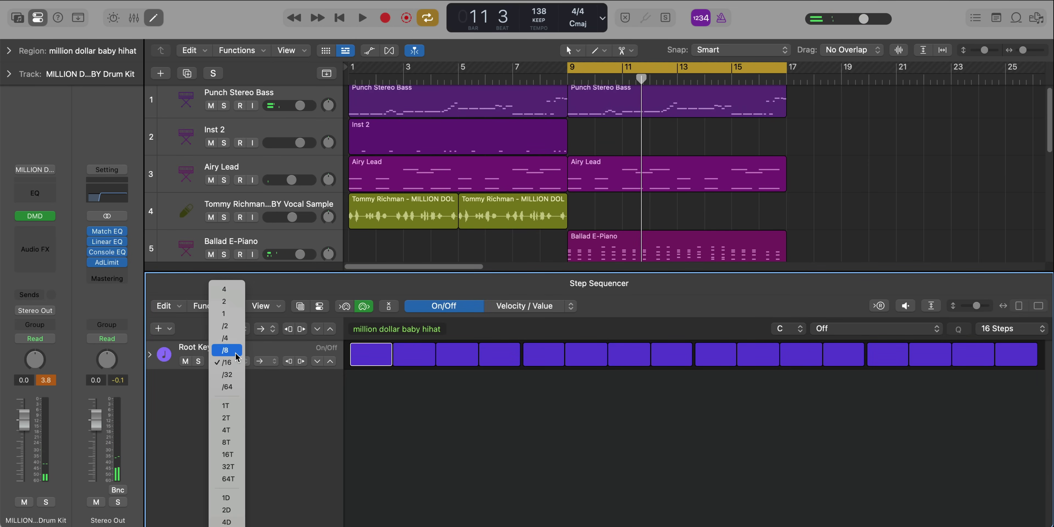
click(236, 351)
key(x)
key(space)
key(x)
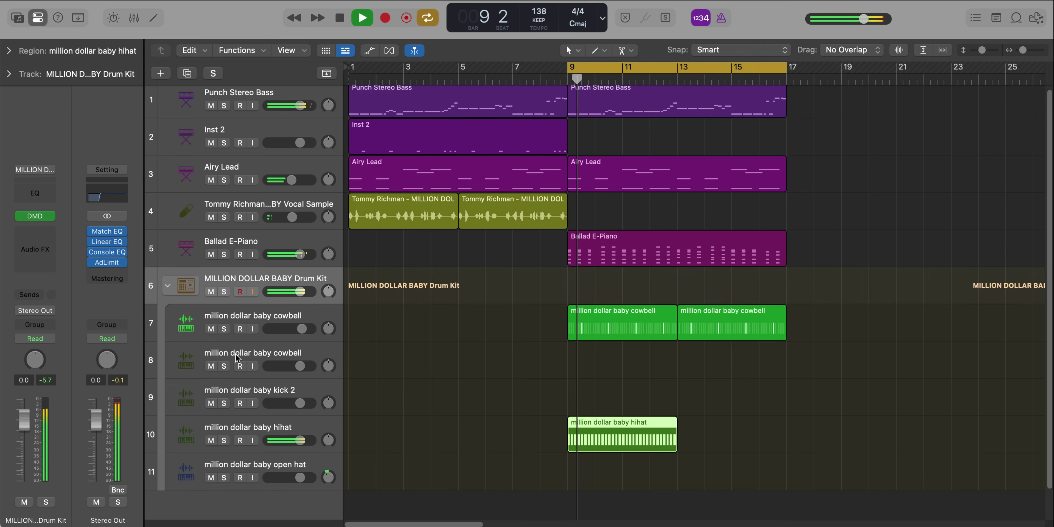
key(super+r)
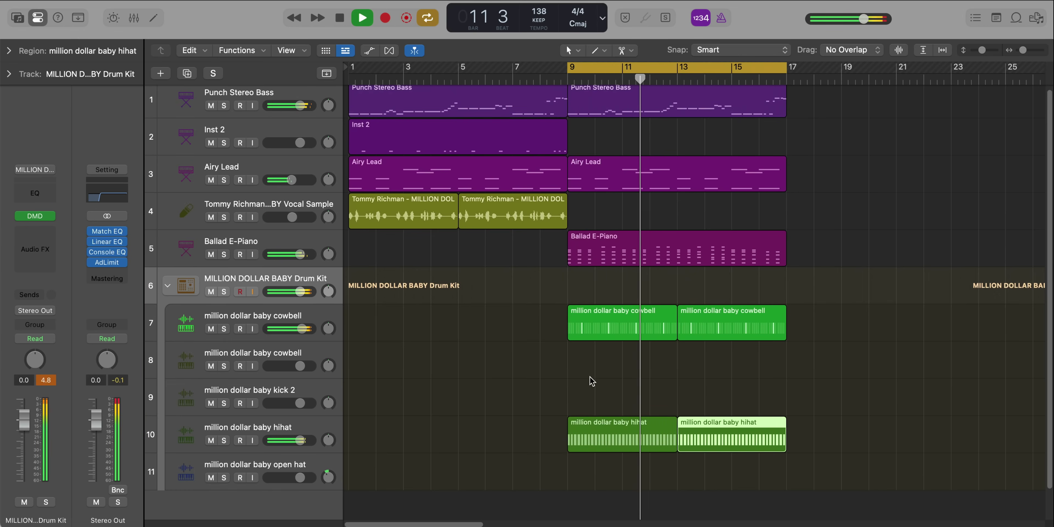
Create a pattern region at bar 9 on the second cowbell track, turn on step 11 and play it back.
click(580, 365)
key(space)
right_click(581, 365)
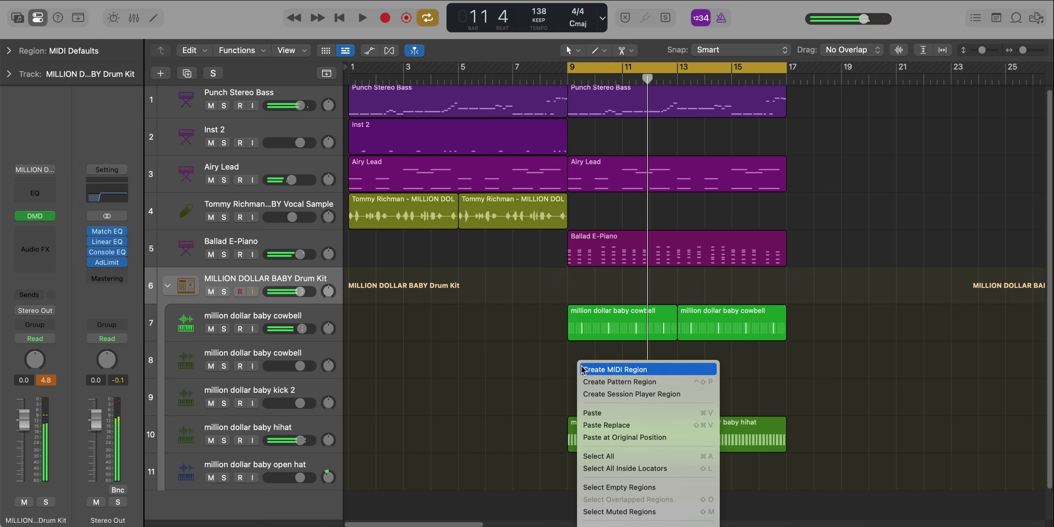
click(591, 381)
click(800, 354)
key(space)
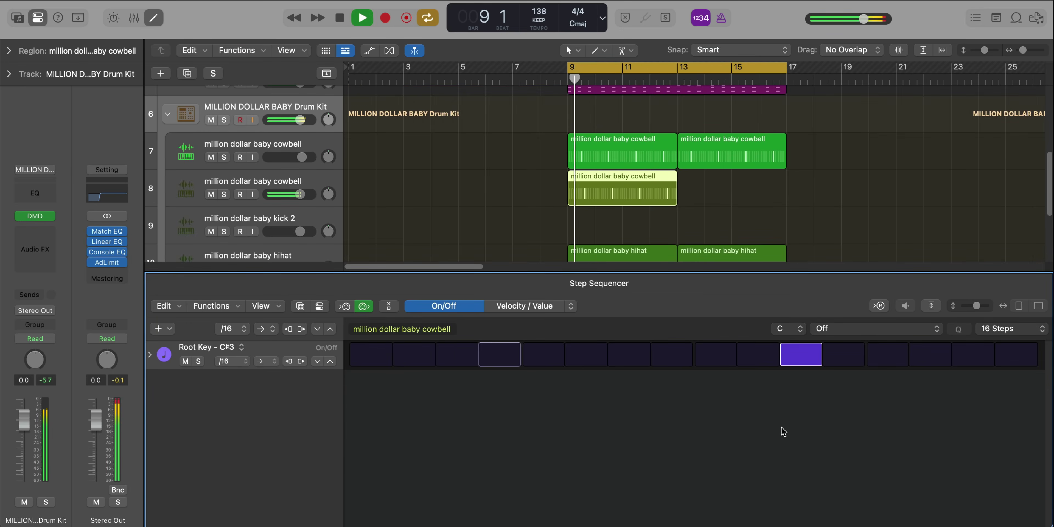
Shorten the second cowbell's pattern region to one bar and change its row note to C3.
drag(675, 201, 594, 200)
key(space)
click(284, 352)
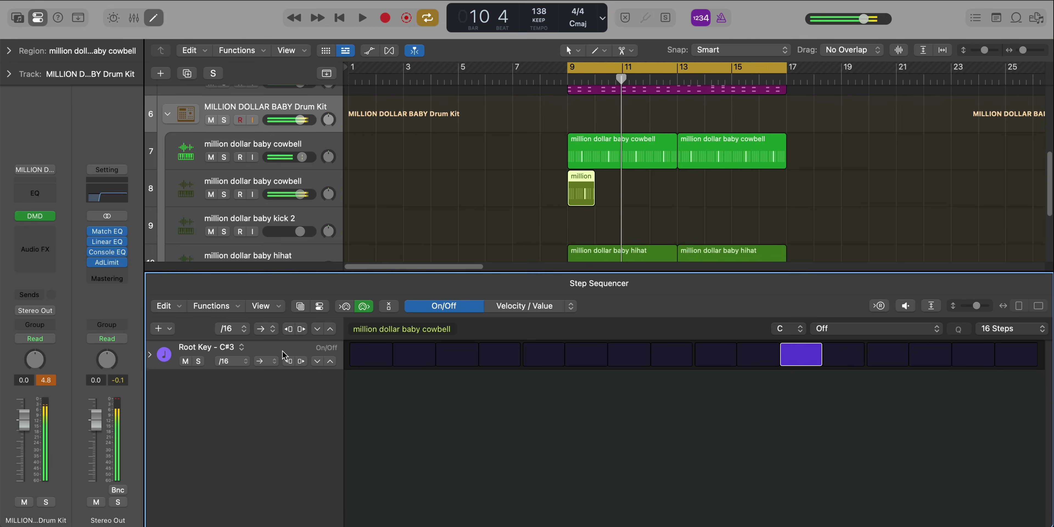
key(space)
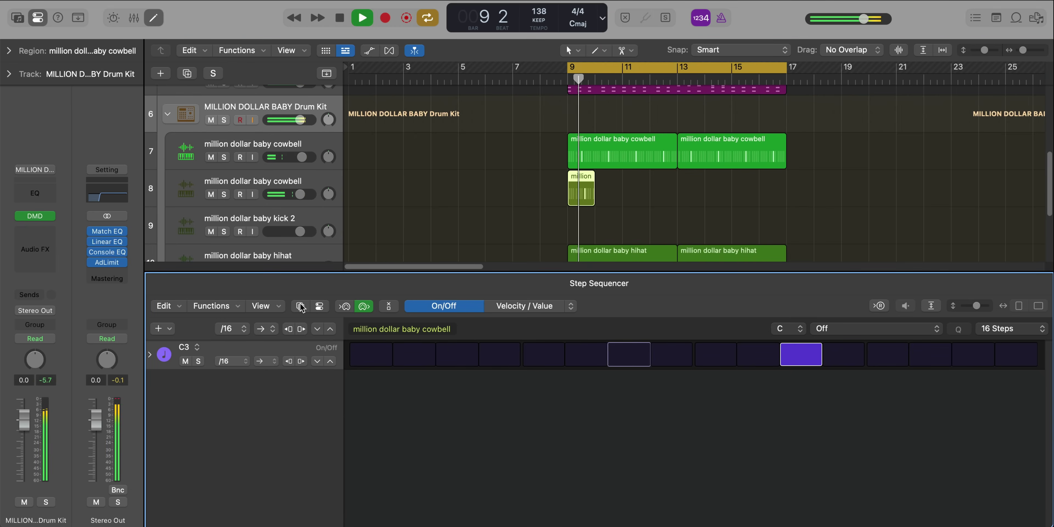
Add a kick 2 note at beat 2 of bar 10 and lower all four kick notes by one octave.
key(e)
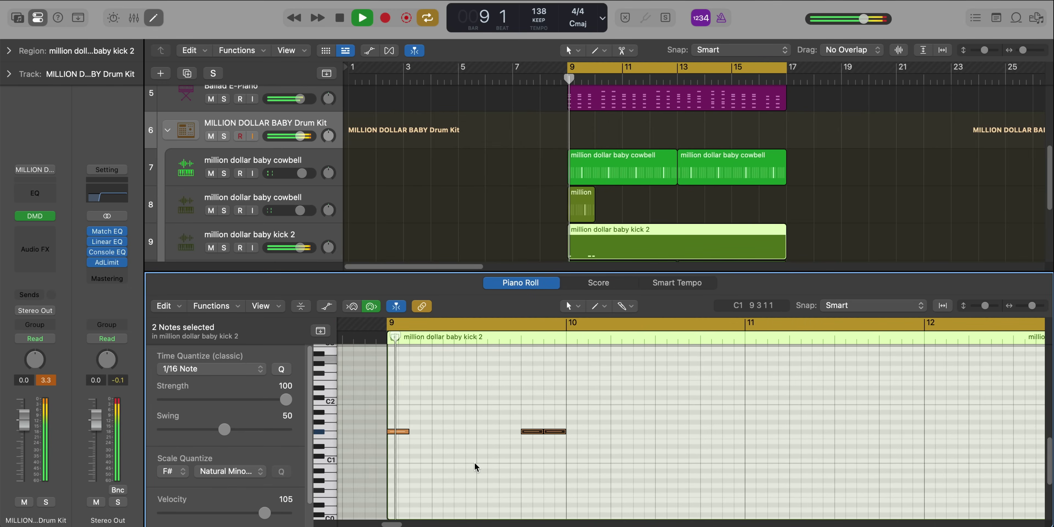
scroll(475, 466, down, 5)
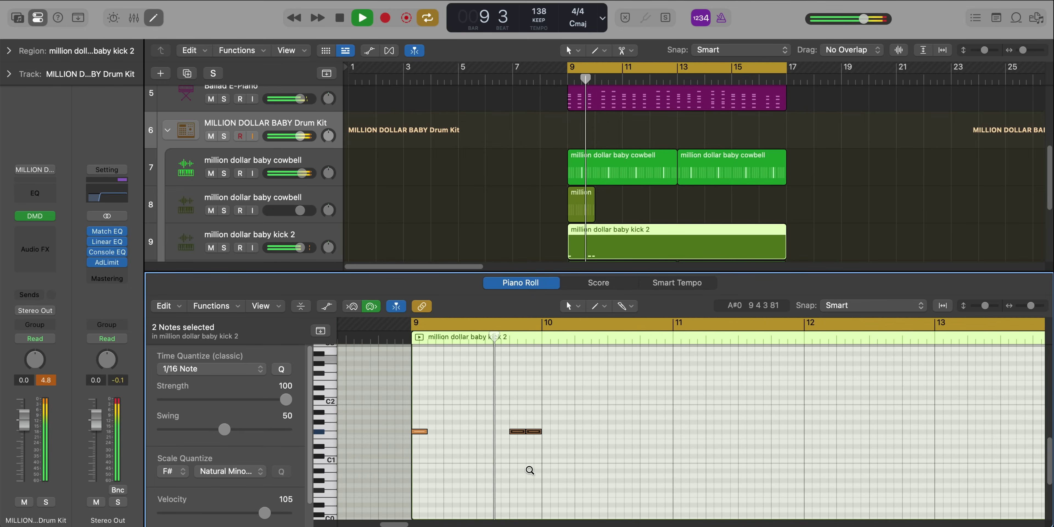
key(space)
click(569, 431)
drag(625, 445, 425, 399)
key(alt+shift+Down)
key(shift+space)
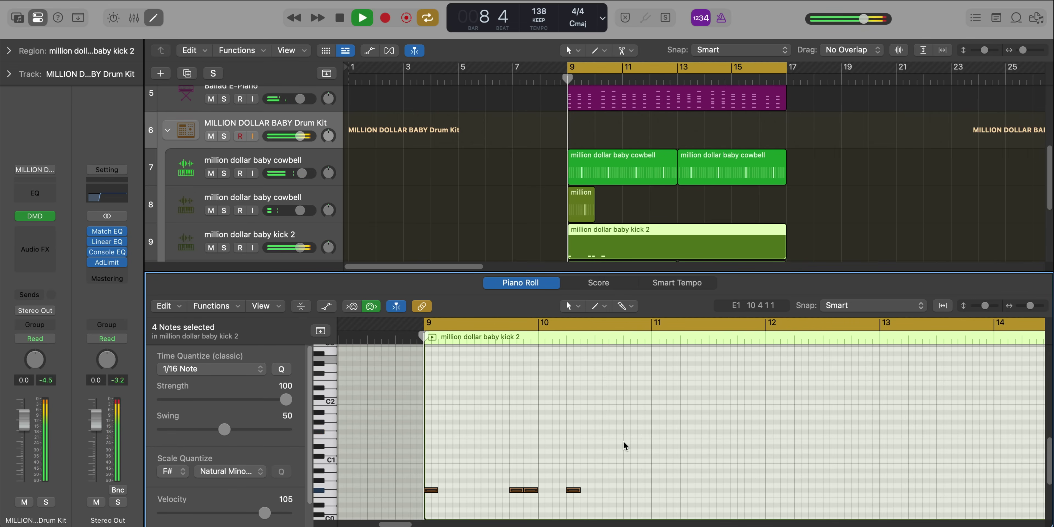
Add another kick note at position 10 3 3 and play the pattern back.
scroll(625, 444, down, 3)
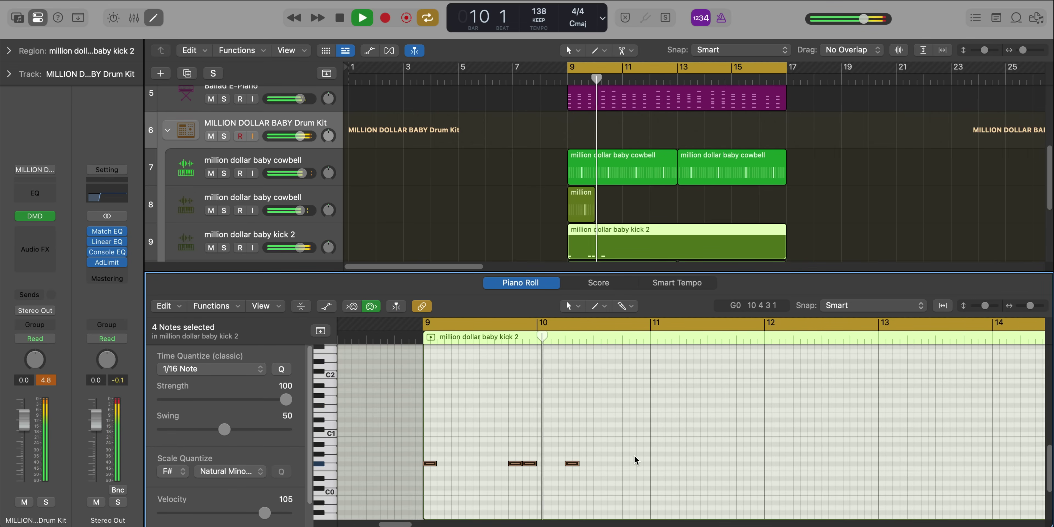
key(space)
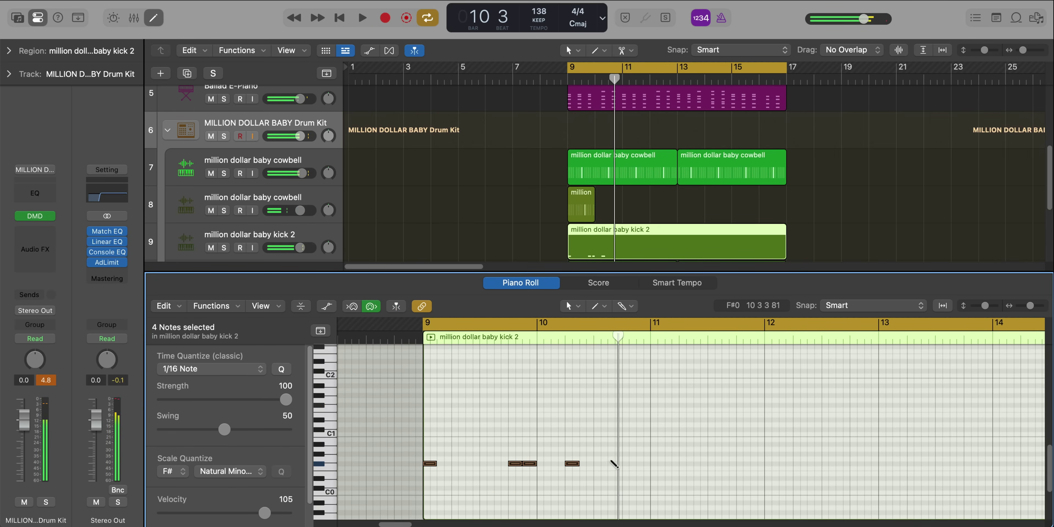
click(611, 463)
key(shift+space)
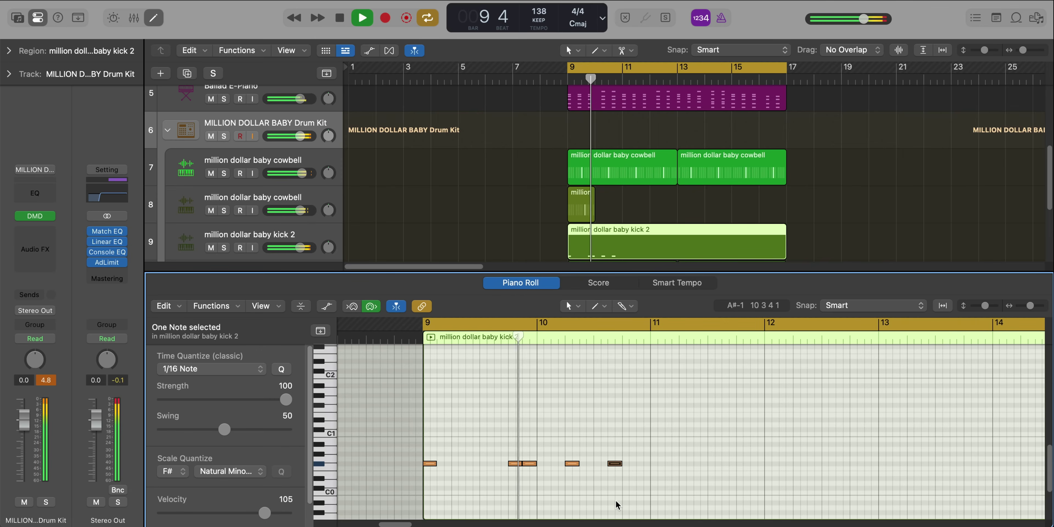
Repeat the five kick notes from bar 11 and move the copied note at beat 4 of bar 11 to 11 3 3.
drag(681, 486, 371, 424)
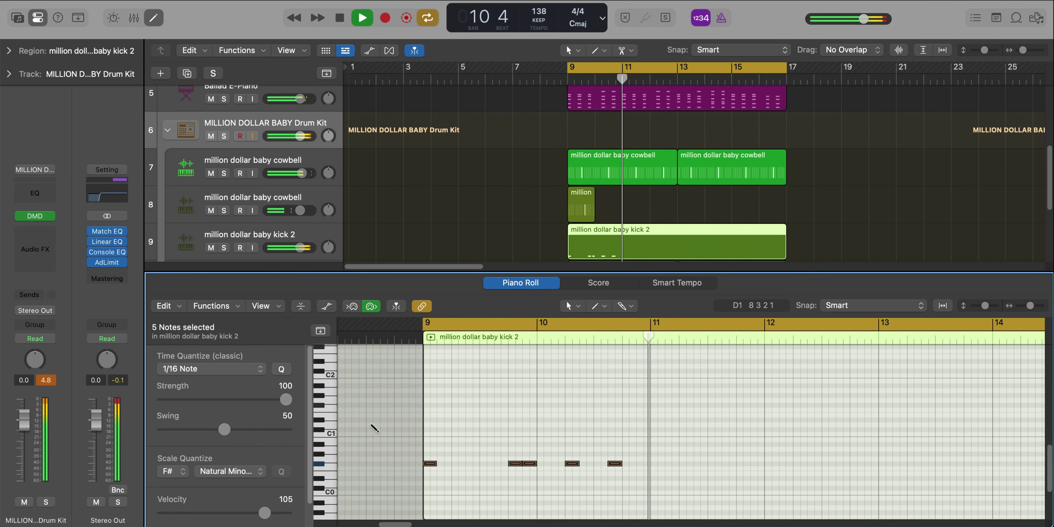
key(super+r)
scroll(533, 461, right, 1)
click(742, 464)
key(space)
drag(742, 465, 727, 466)
key(space)
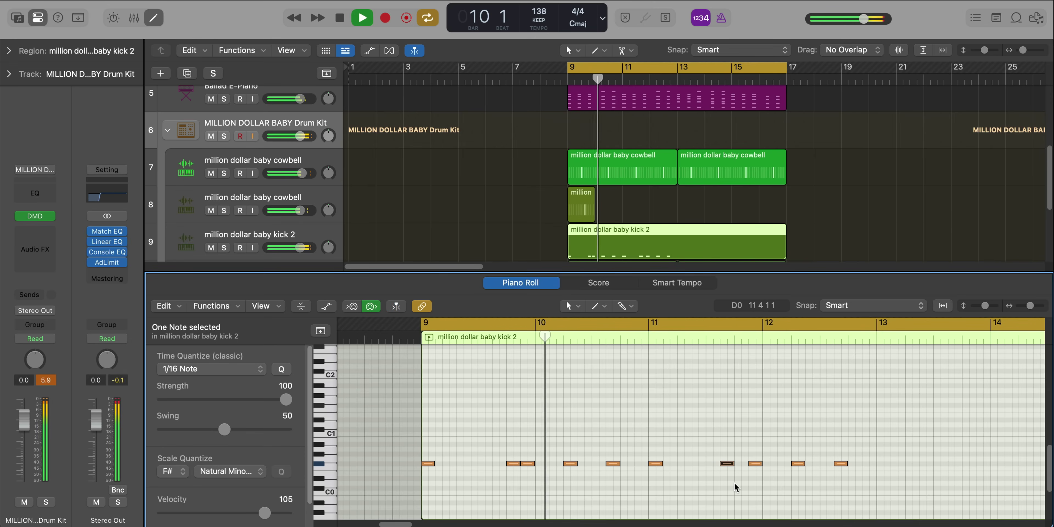
Add a kick note just before beat 2 of bar 12, and repeat the full eleven-note kick pattern from bar 13.
scroll(740, 484, right, 2)
scroll(753, 482, right, 2)
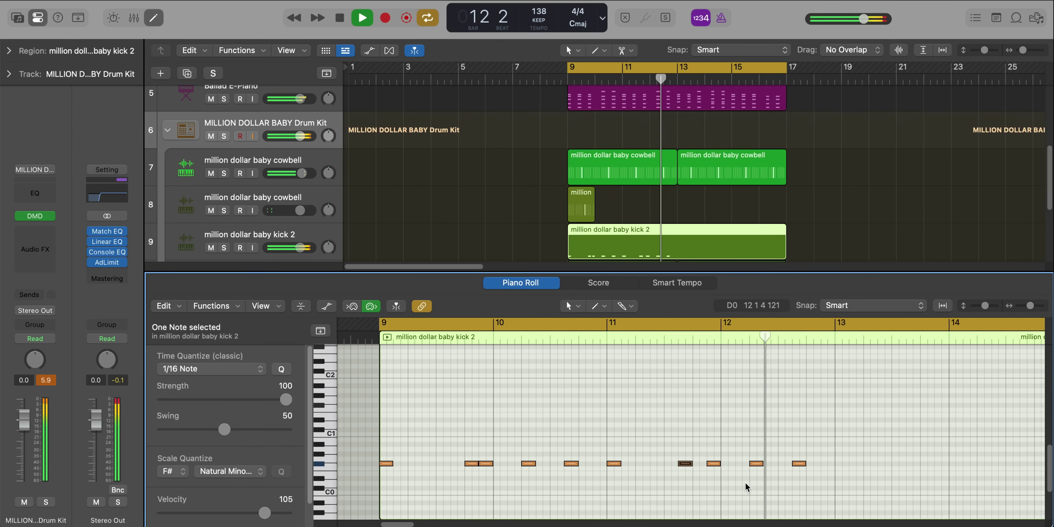
key(space)
click(757, 465)
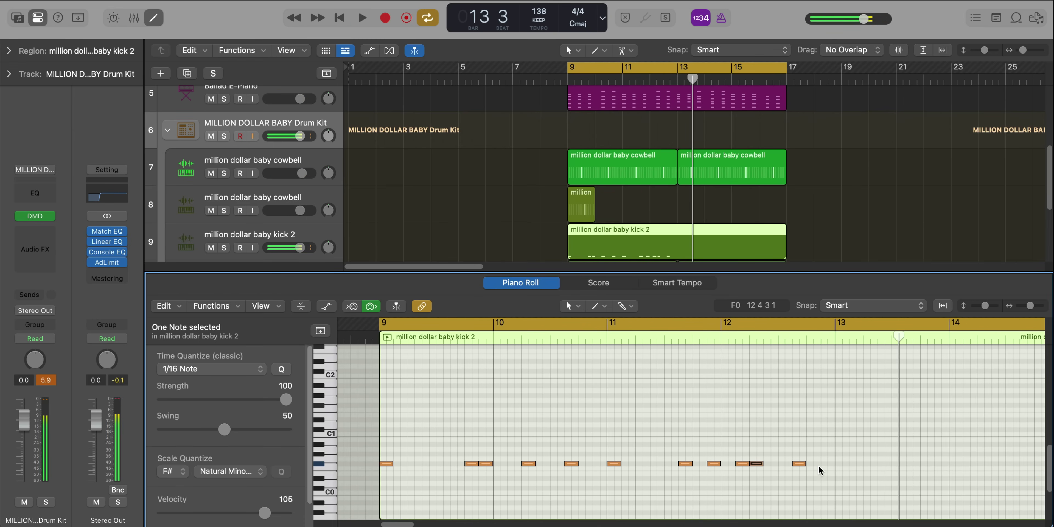
key(space)
drag(800, 465, 360, 348)
ctrl+alt+click(814, 477)
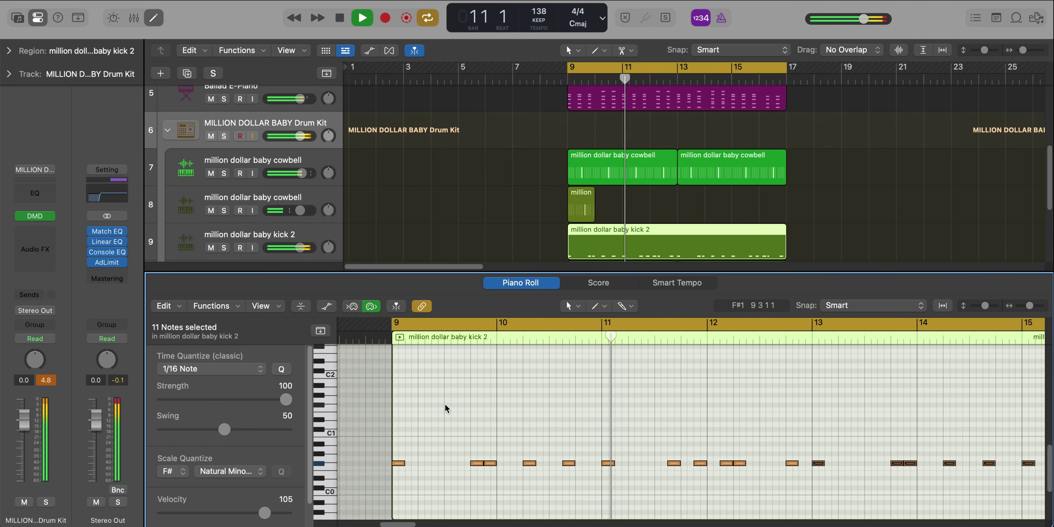
key(super+r)
ctrl+alt+click(497, 397)
ctrl+alt+click(498, 397)
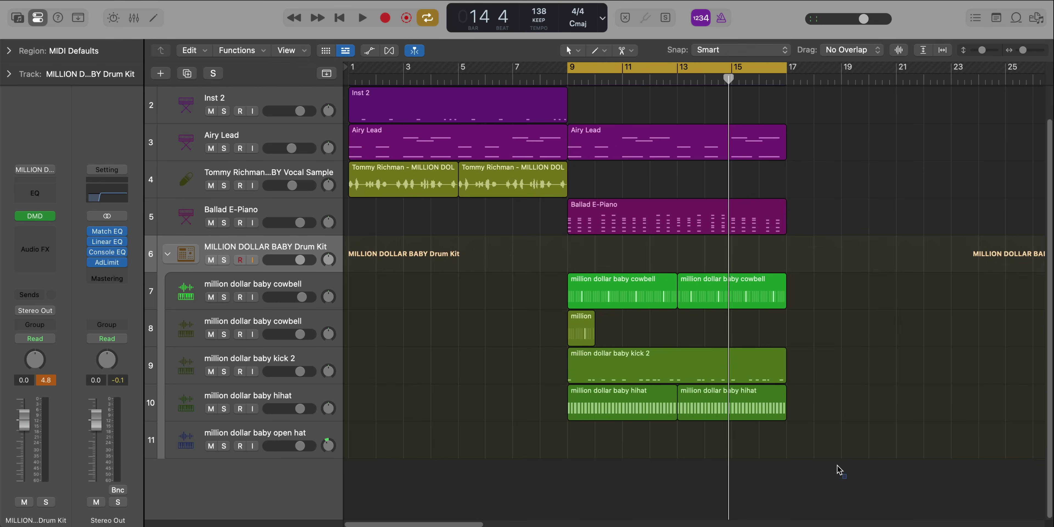
Repeat the Airy Lead, Ballad E-Piano and drum regions of bars 9–16 from bar 17, and move the cycle range to bars 17–25.
drag(837, 466, 568, 143)
key(super+r)
key(c)
key(super+u)
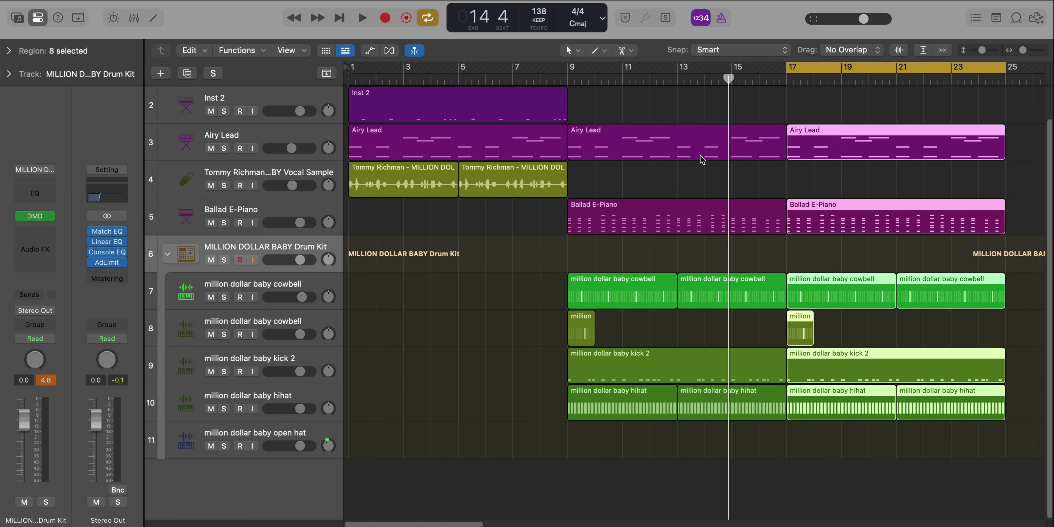
click(859, 229)
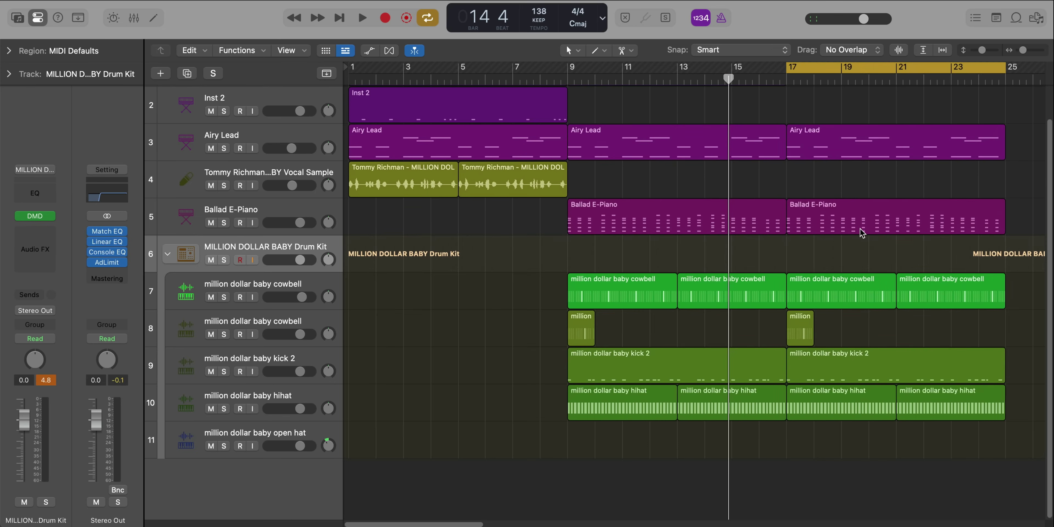
Duplicate the Ballad E-Piano track, move the bar 17 piano region onto the duplicate and look at its ES2 synth.
click(252, 216)
key(super+d)
drag(889, 221, 891, 244)
click(38, 217)
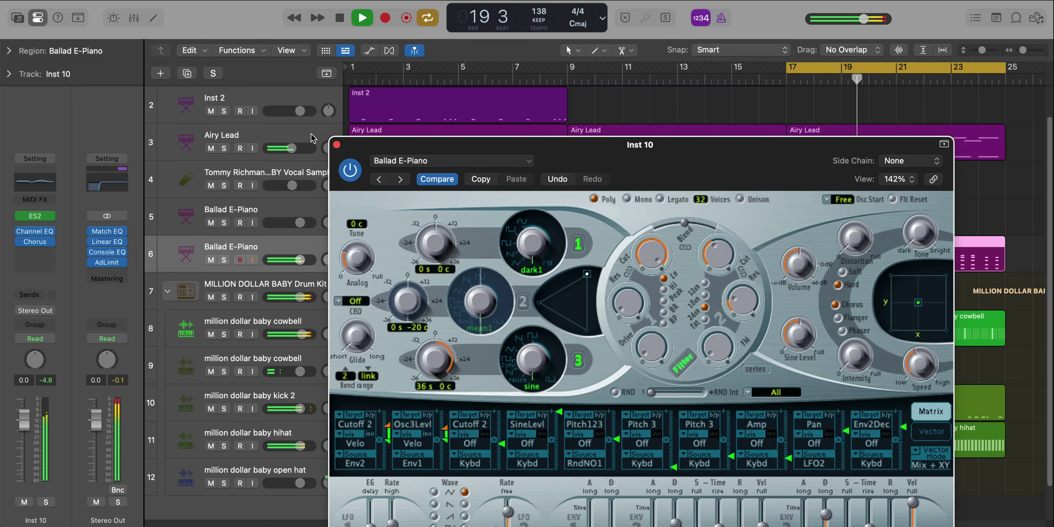
click(336, 145)
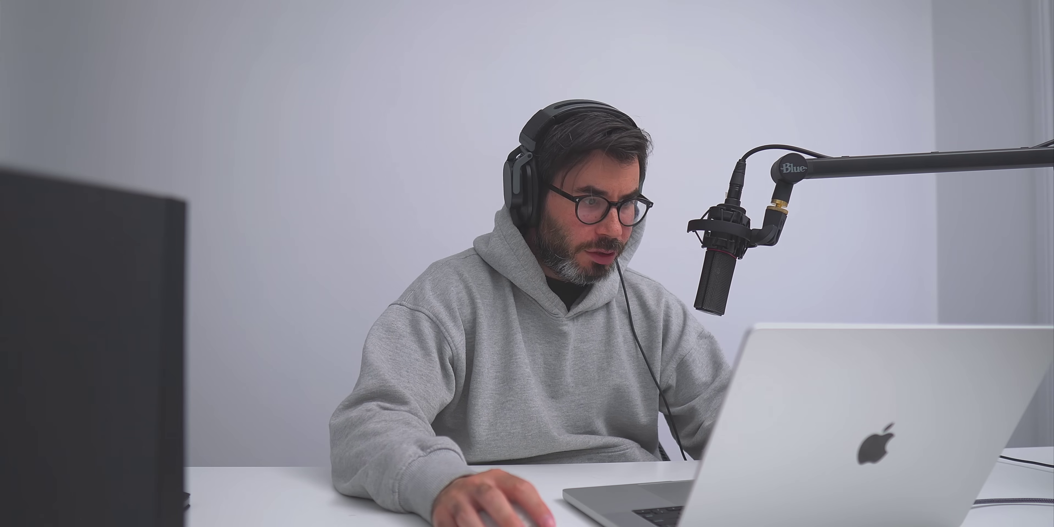
Thin the three bar 19 piano chords by removing their top and bottom notes, and lower the A2 notes to G#2.
click(543, 437)
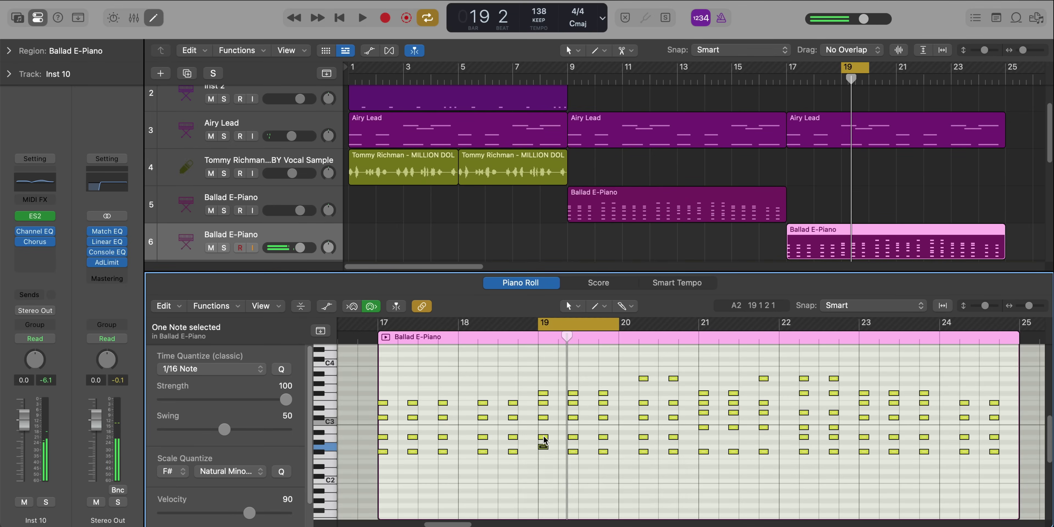
drag(543, 438, 543, 442)
click(544, 393)
shift+click(574, 394)
click(572, 437)
drag(572, 438, 615, 469)
key(Delete)
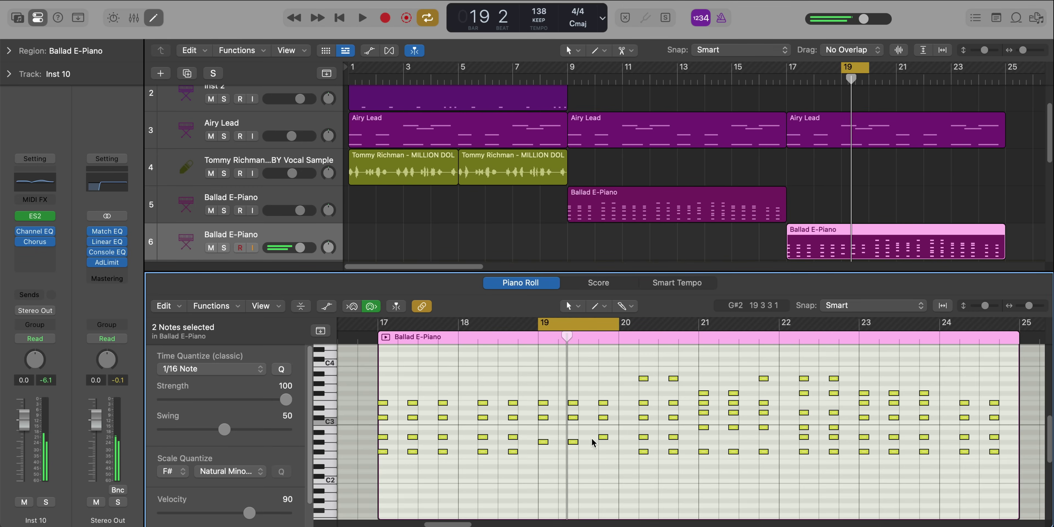
drag(604, 437, 600, 442)
key(space)
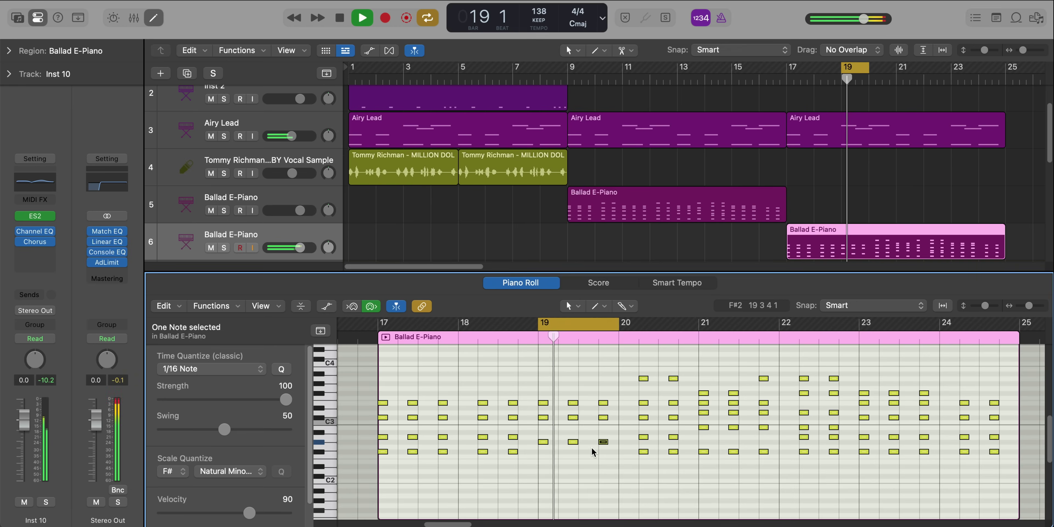
Lower the A2 notes in the two bar 20 piano chords to G#2 and shift the loop range for playback.
drag(680, 450, 631, 454)
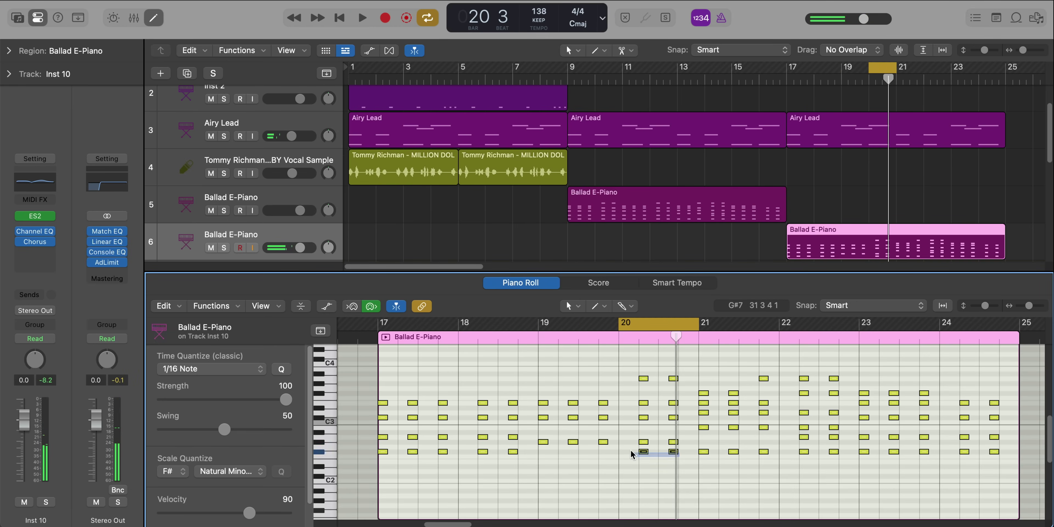
key(space)
drag(700, 323, 1018, 323)
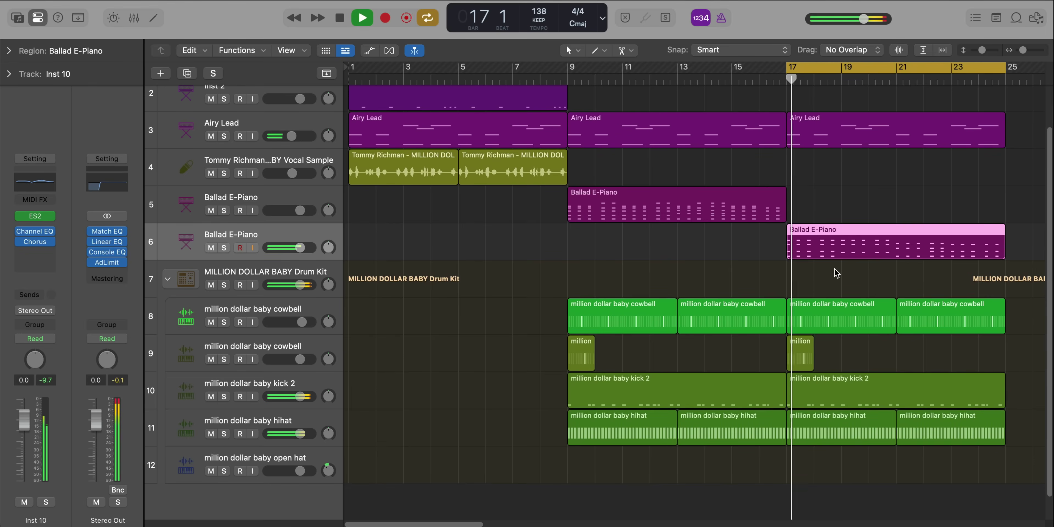
Listen to the section from bar 17 and lower the Airy Lead track's volume slightly.
key(super+Left)
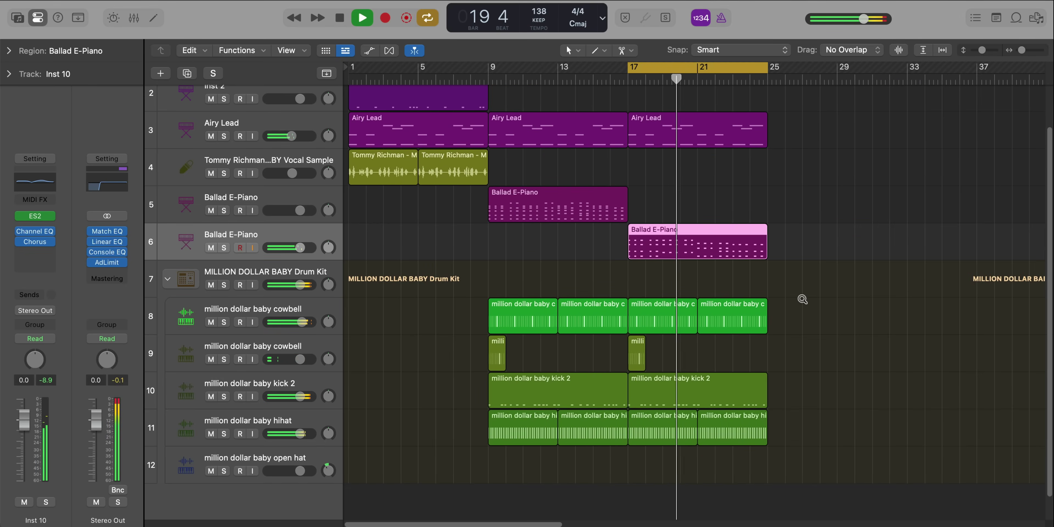
key(super+Right)
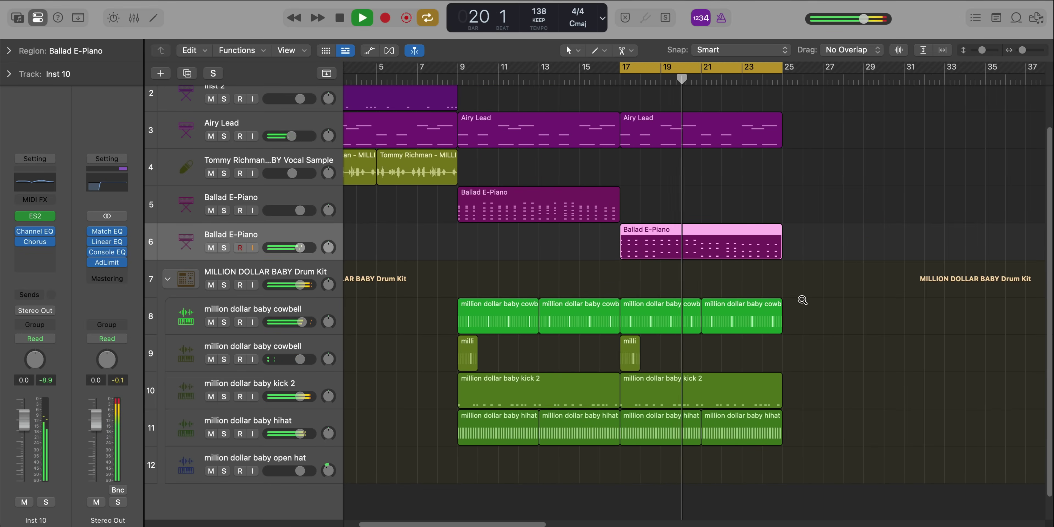
click(292, 137)
drag(290, 136, 285, 137)
key(super+Up)
key(super+Up)
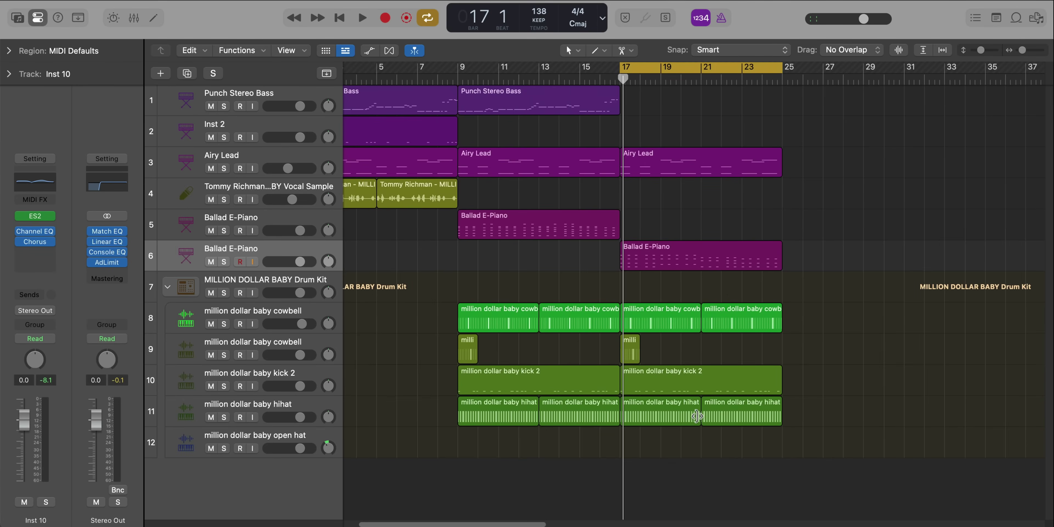
Create a MIDI region at bar 17 on the open hat track, extend it to eight bars and open its notes for editing.
right_click(633, 447)
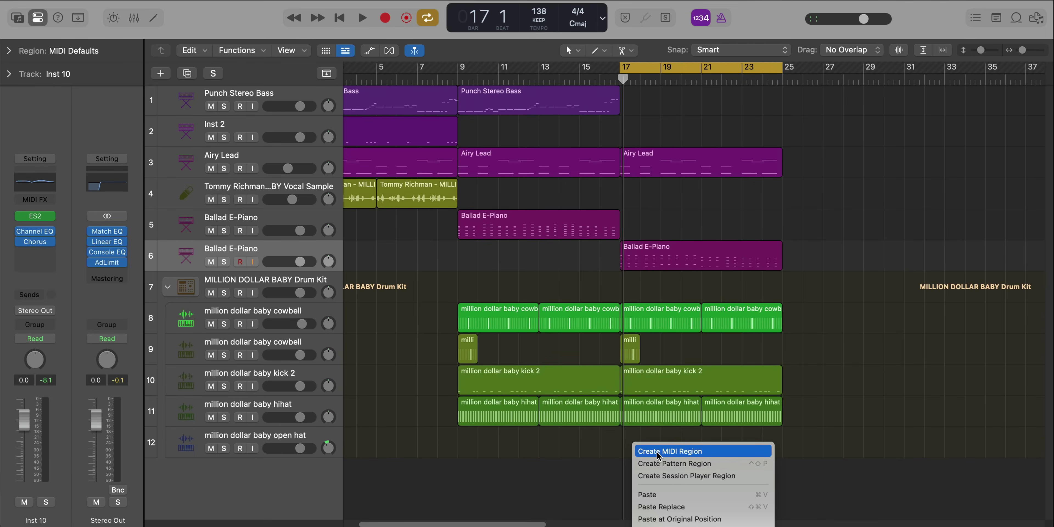
click(642, 456)
drag(636, 448, 782, 452)
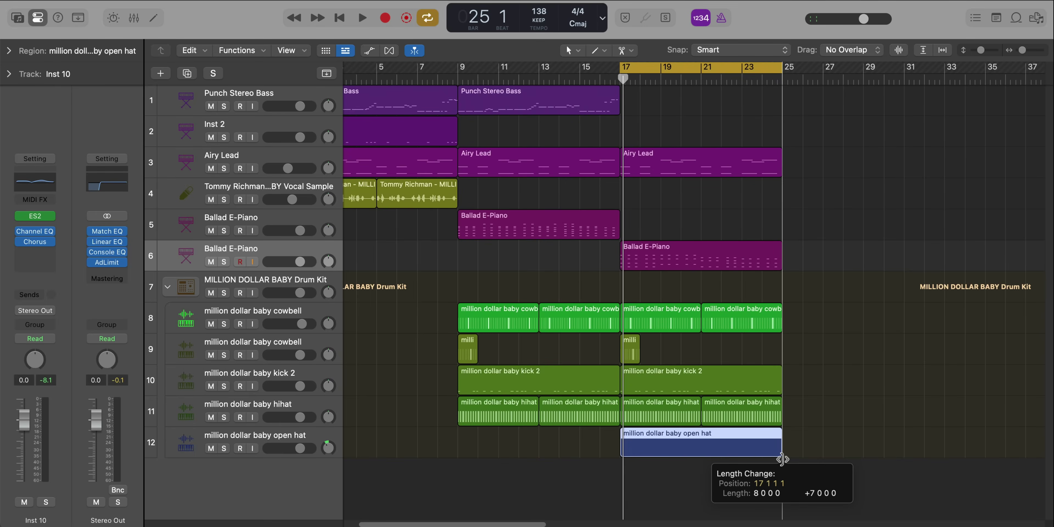
double_click(710, 438)
key(space)
scroll(623, 461, up, 1)
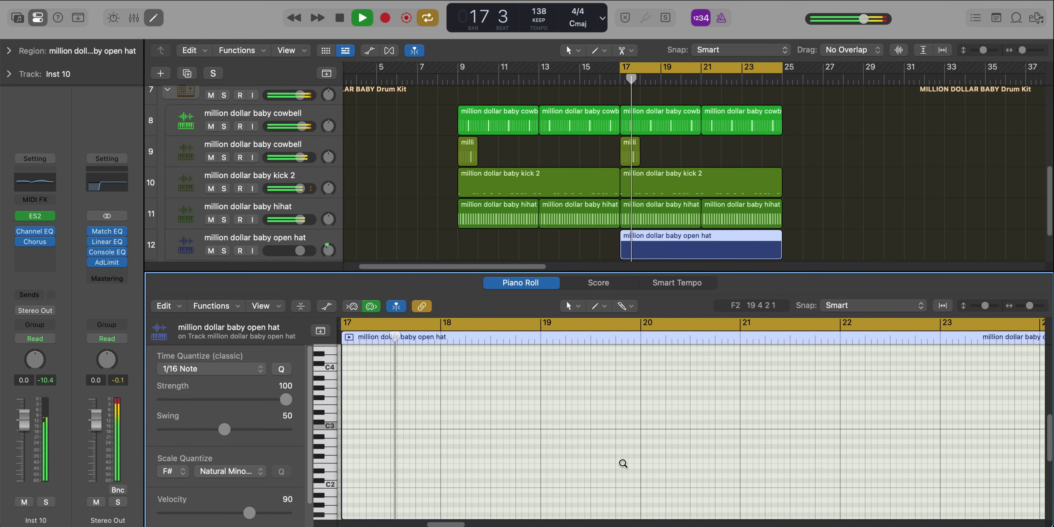
Add an open hat note at position 18 1 3 and raise its pitch to C#4.
key(space)
super+click(456, 427)
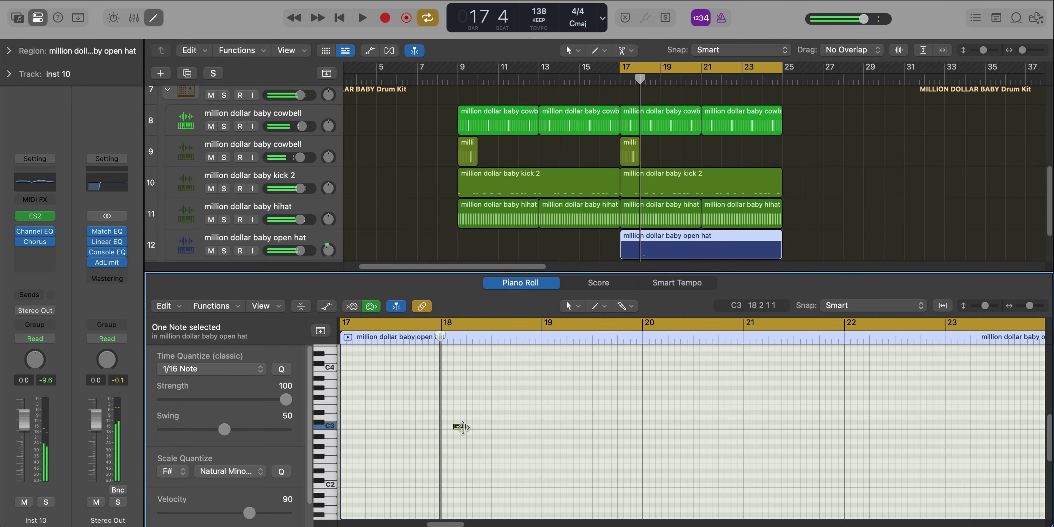
key(alt+shift+Up)
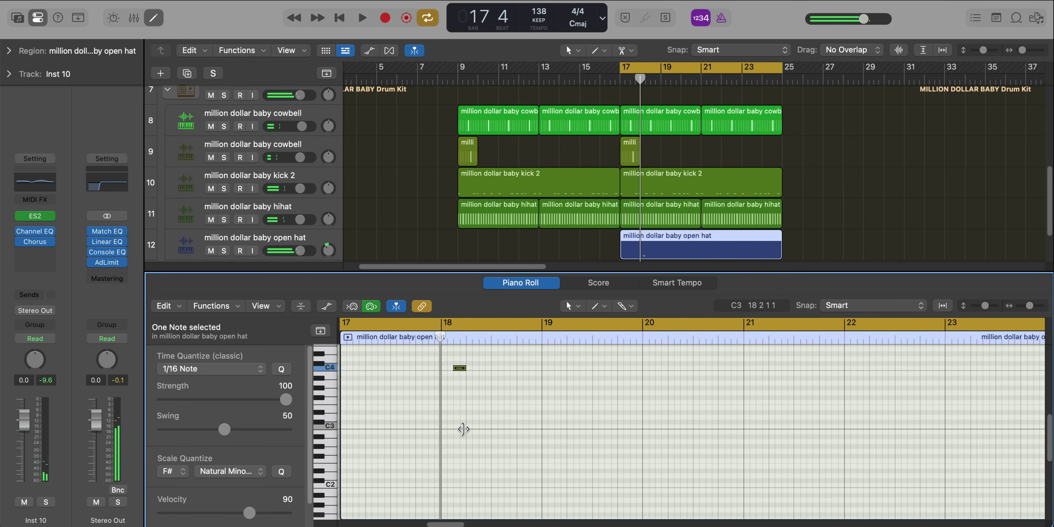
key(space)
scroll(465, 432, up, 2)
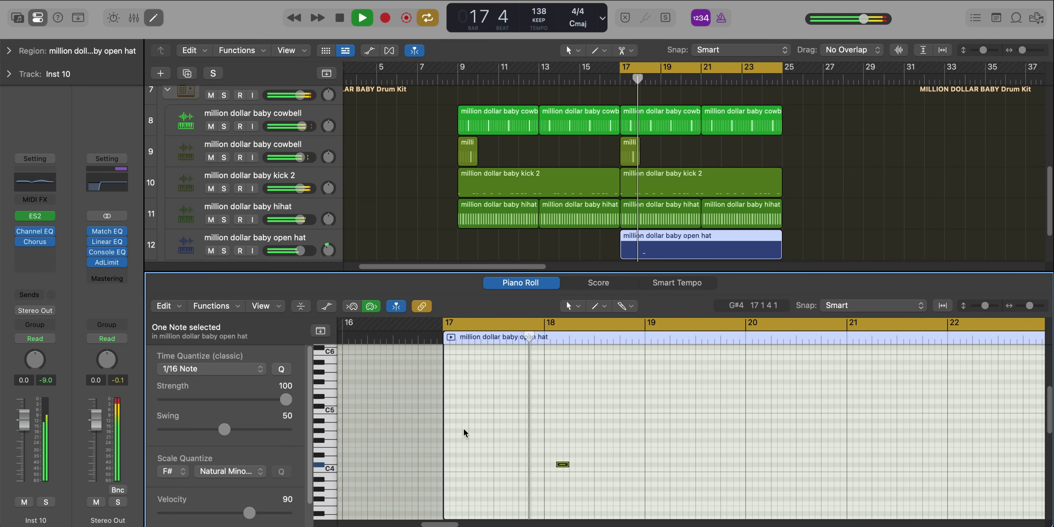
key(space)
Add C#4 open hat notes at beat 3 and late in beat 4 of bar 18, plus two more in bar 20.
super+click(597, 464)
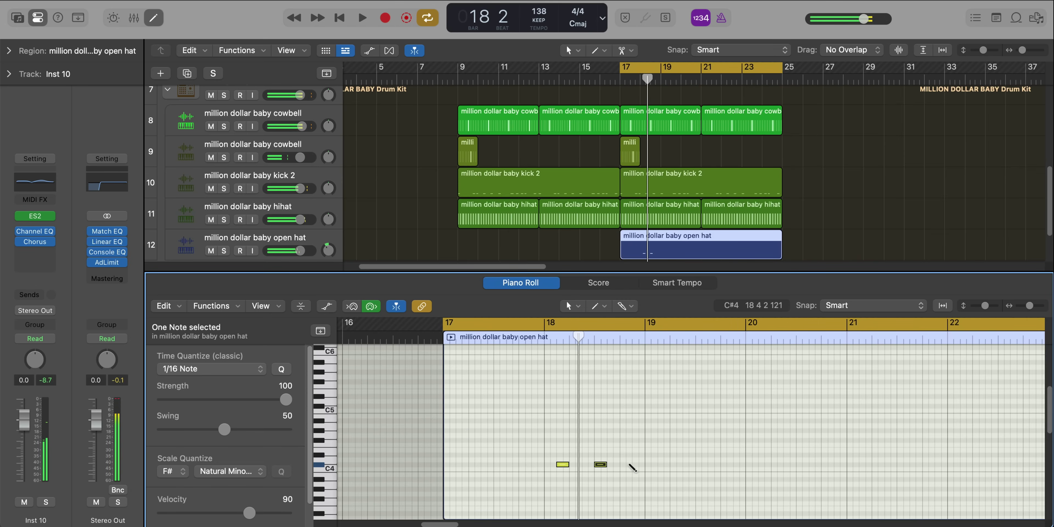
super+click(634, 464)
key(space)
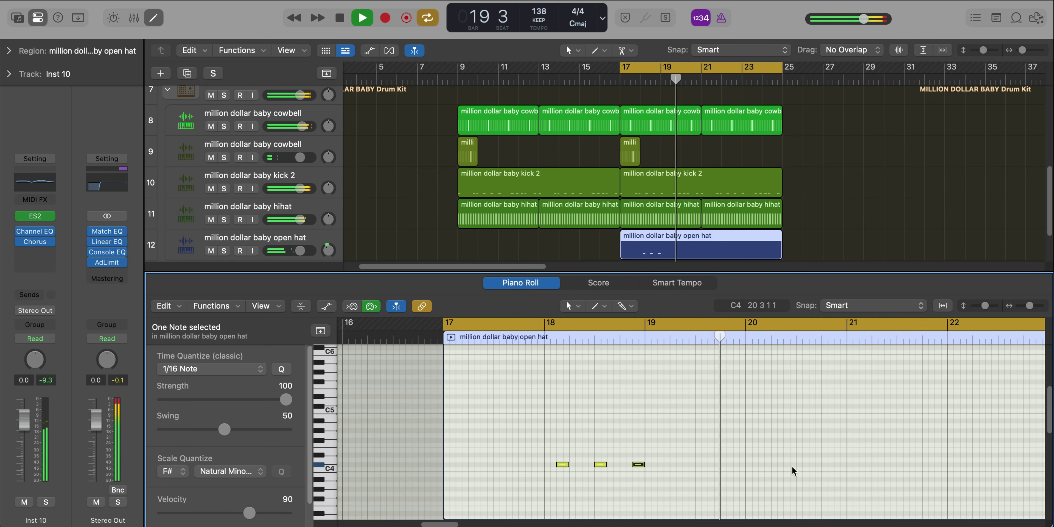
super+click(761, 464)
key(space)
super+click(805, 465)
ctrl+alt+click(820, 471)
ctrl+alt+click(821, 471)
Repeat the five open hat notes, move the copies one bar later to start at 22 1 3, and play them back.
drag(828, 482, 560, 425)
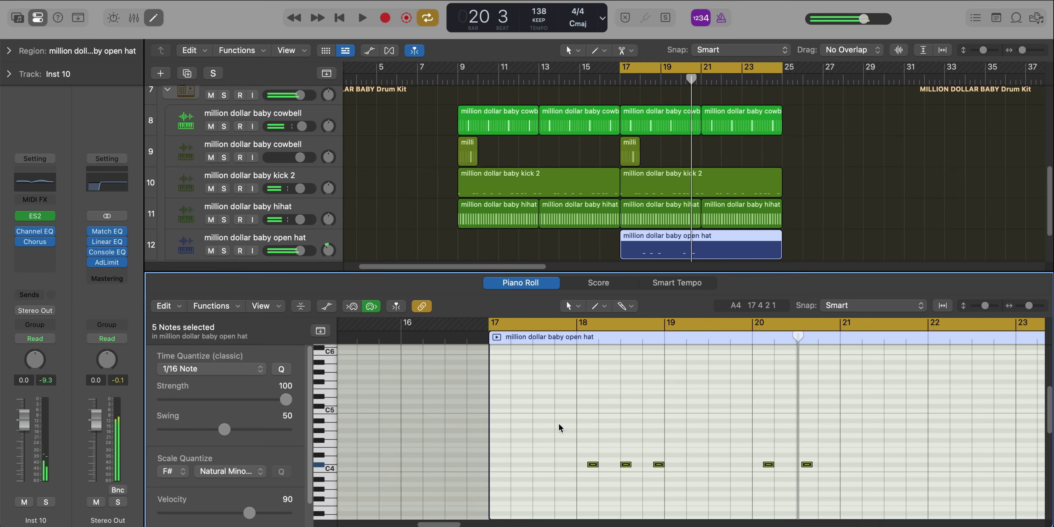
key(super+r)
scroll(699, 466, right, 5)
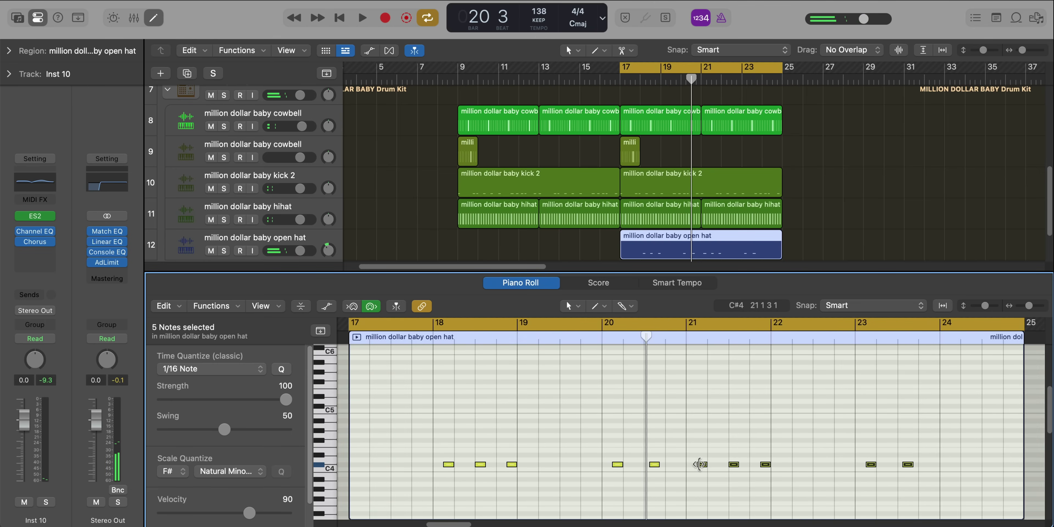
click(700, 464)
drag(701, 465, 785, 470)
key(space)
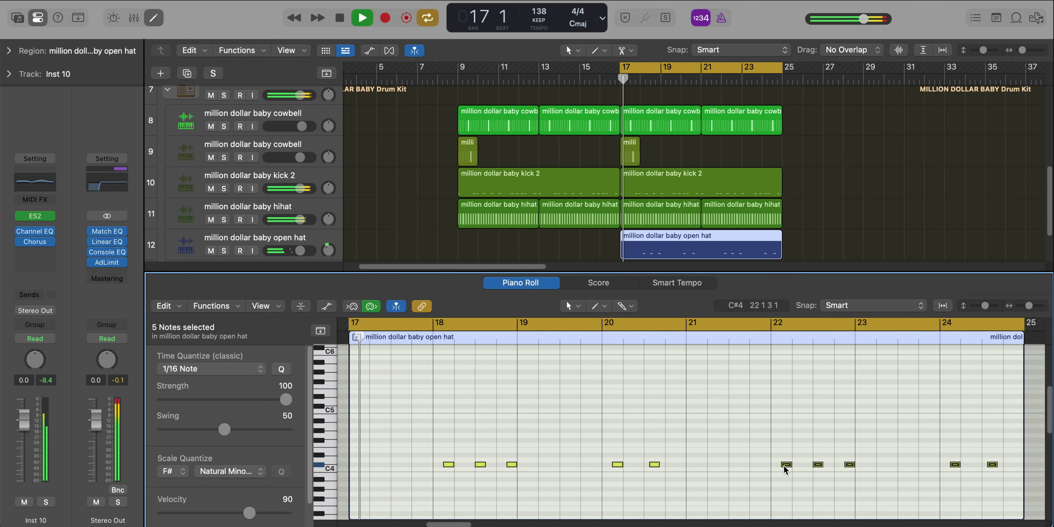
Cycle bars 17 to 21 and lower every second step's velocity in the bar 17 hi-hat pattern to between 45 and 57.
key(x)
key(x)
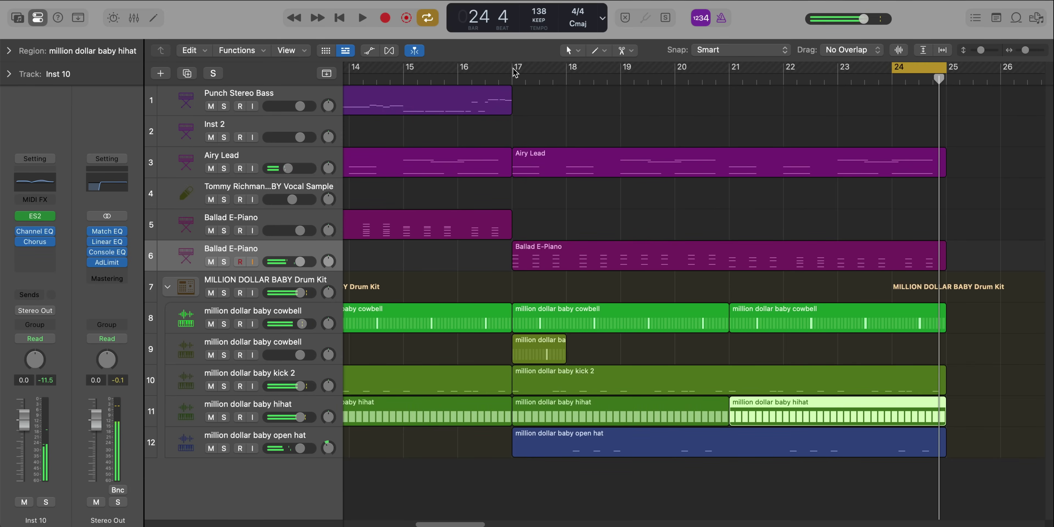
drag(514, 72, 729, 72)
double_click(613, 411)
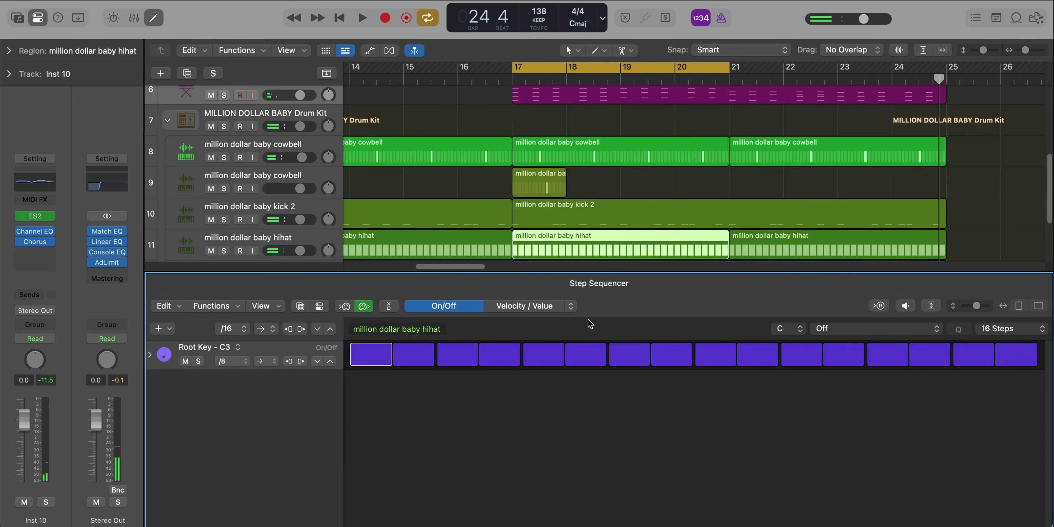
click(519, 307)
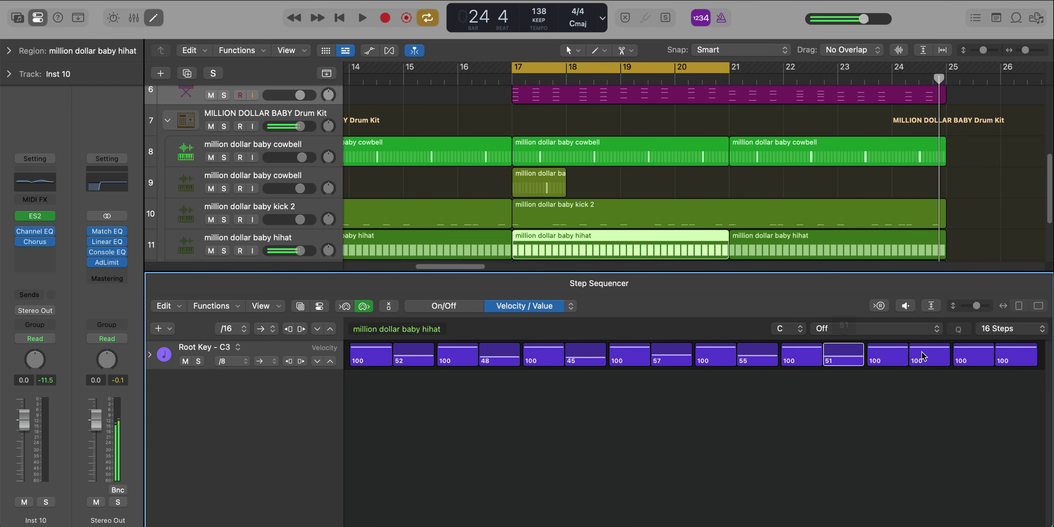
key(space)
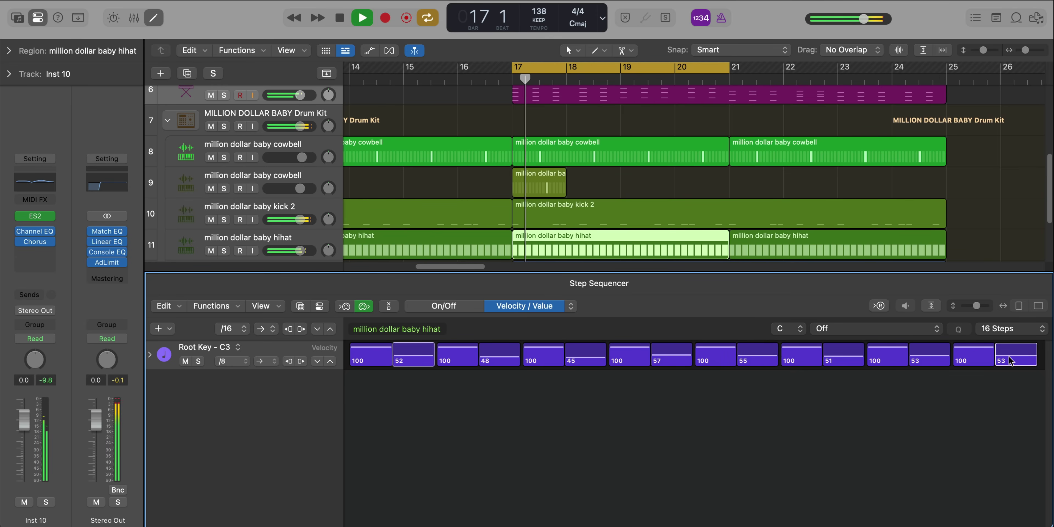
Replace both hi-hat regions between bars 9 and 17 with a copy of the bar 17 hi-hat region, repeated at bar 13.
key(x)
key(x)
key(super+Left)
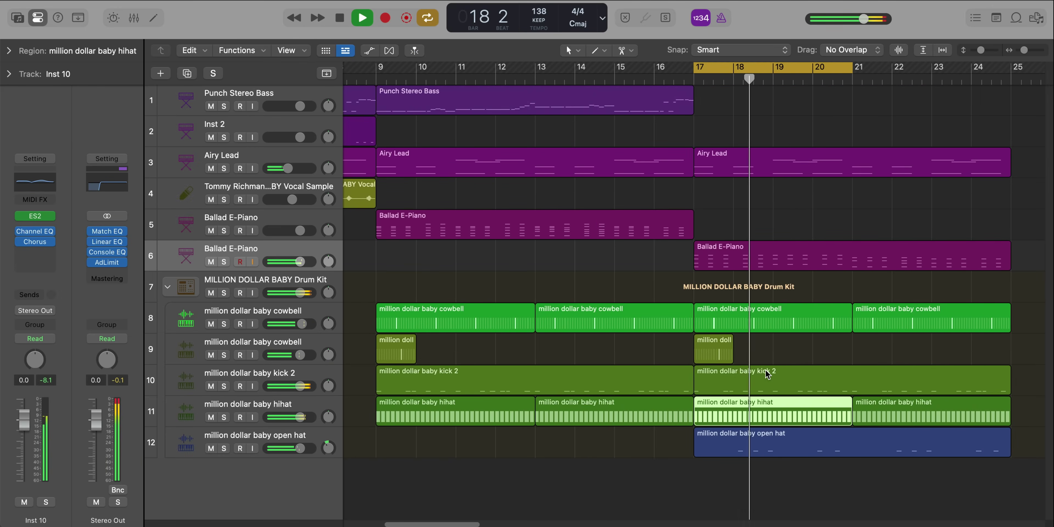
key(space)
click(631, 417)
key(Delete)
key(Left)
key(Delete)
drag(732, 409, 428, 415)
click(541, 417)
click(522, 405)
key(super+r)
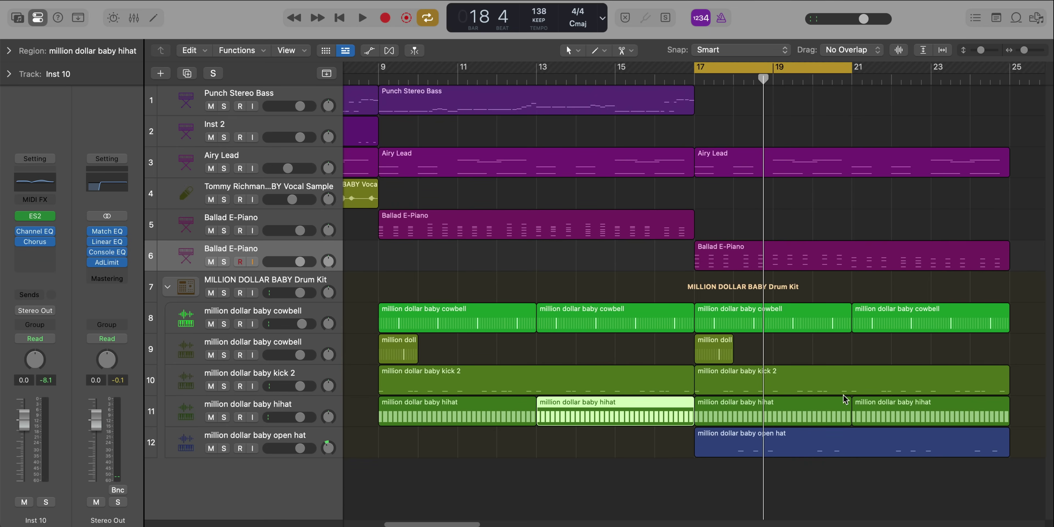
Delete the hi-hat region at bar 21 and put a copy of the bar 13 hi-hat region there.
click(878, 403)
key(Delete)
drag(629, 411, 944, 409)
Set the cycle range to bar 24, convert the bar 21 hi-hat pattern to a MIDI region and play it back.
drag(973, 70, 1008, 71)
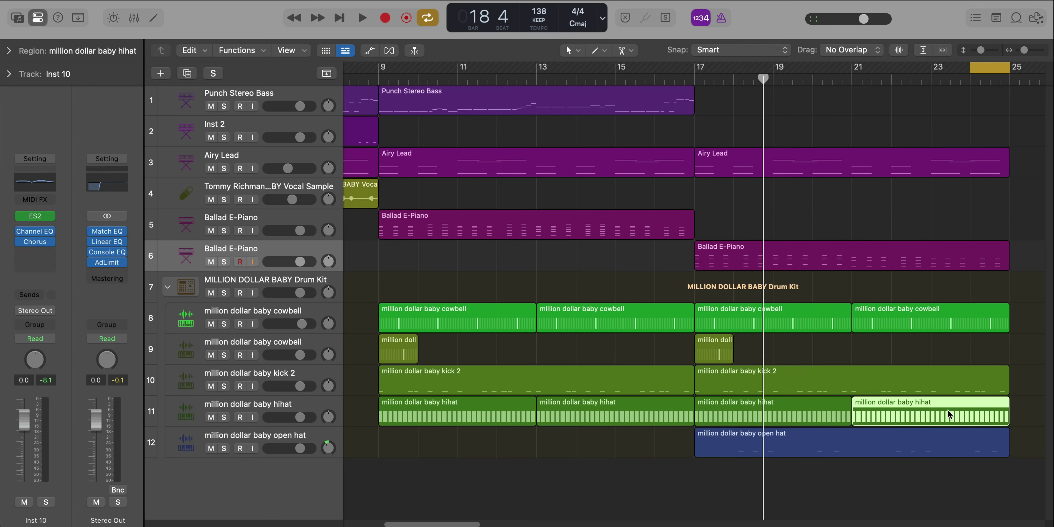
right_click(948, 415)
click(995, 410)
key(space)
key(super+Right)
key(super+Right)
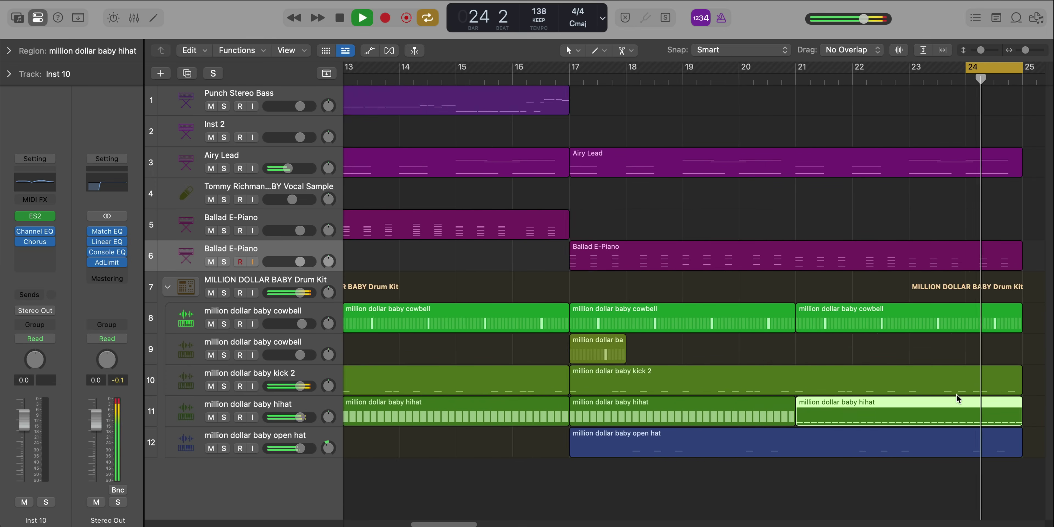
key(space)
Open the notes of the bar 21 hi-hat region and delete the last two notes, on beat 4 of bar 24.
double_click(810, 421)
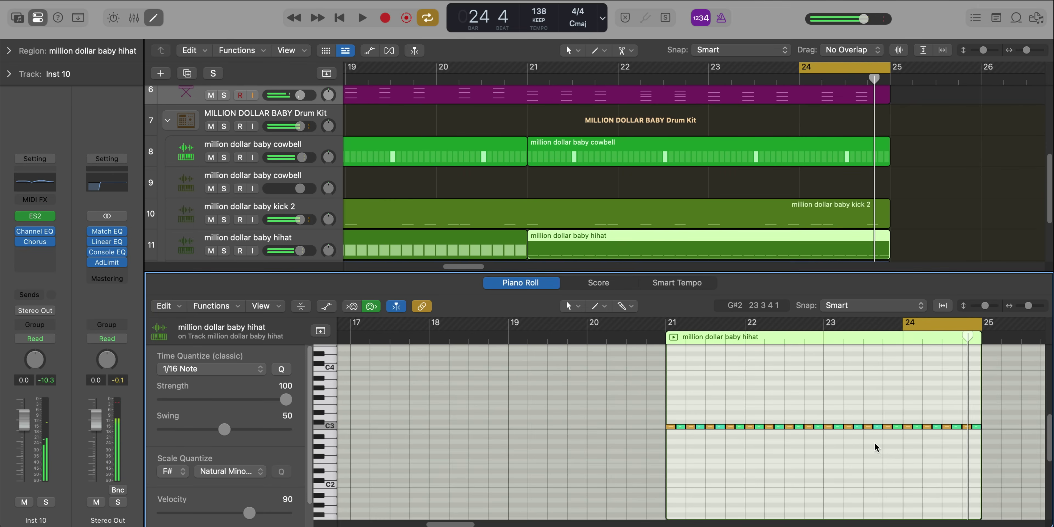
ctrl+alt+click(871, 439)
ctrl+alt+click(872, 439)
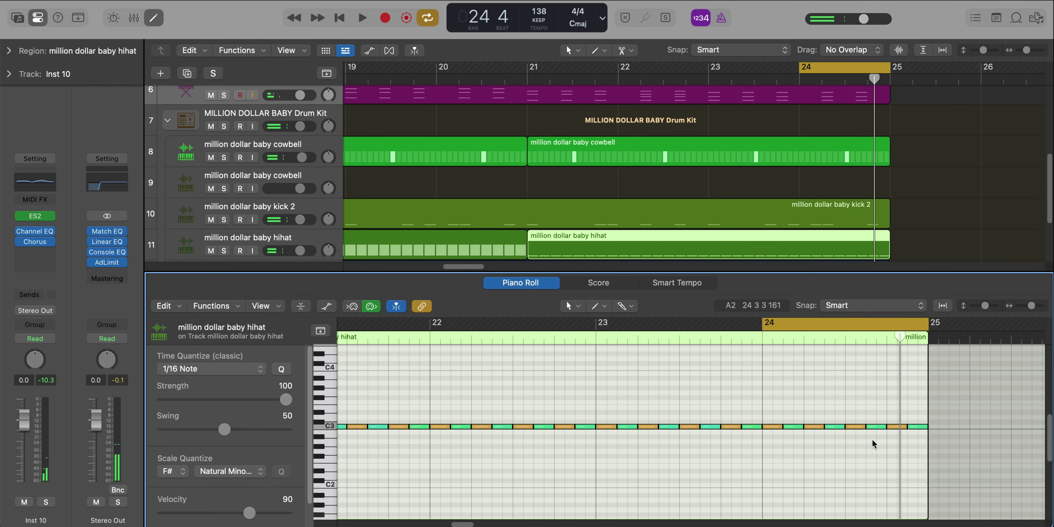
key(Delete)
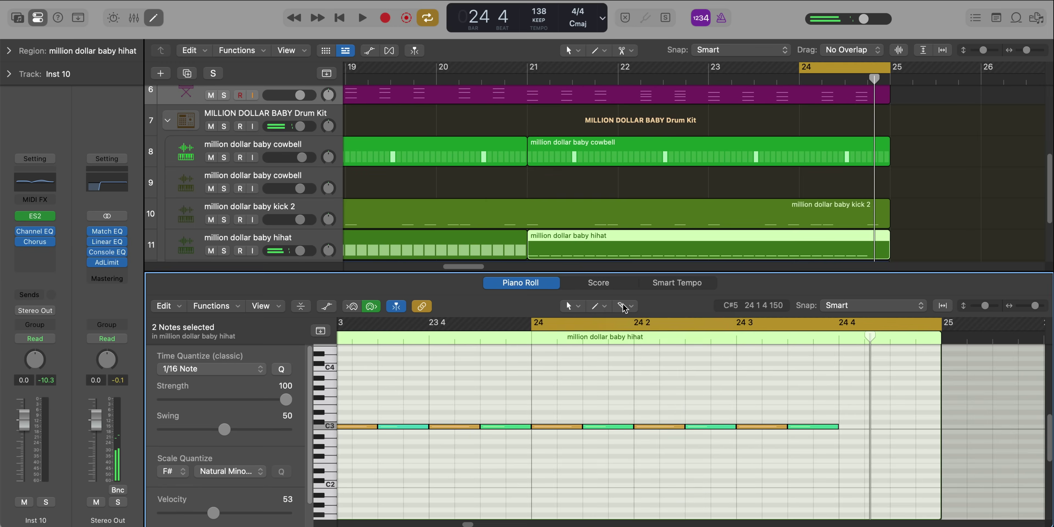
Try a hi-hat note at beat 4 of bar 24 with the time quantize at 1/8 Triplet and 1/16 Triplet.
click(224, 368)
click(193, 444)
click(858, 429)
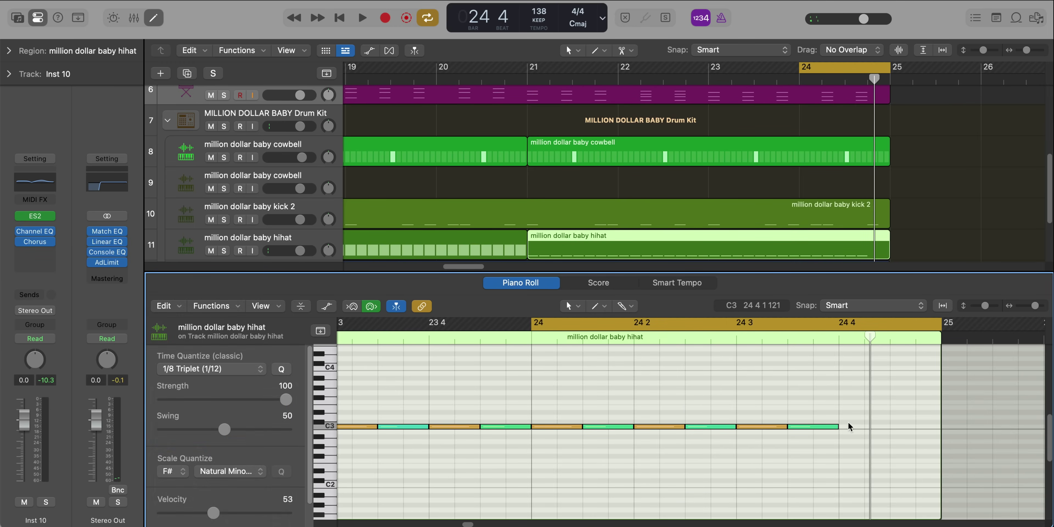
super+click(839, 429)
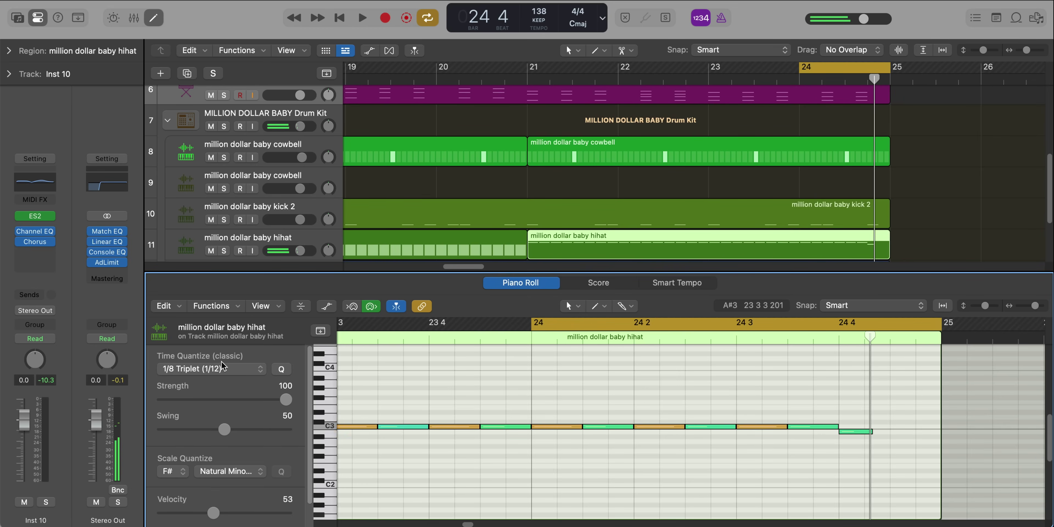
click(212, 368)
click(264, 387)
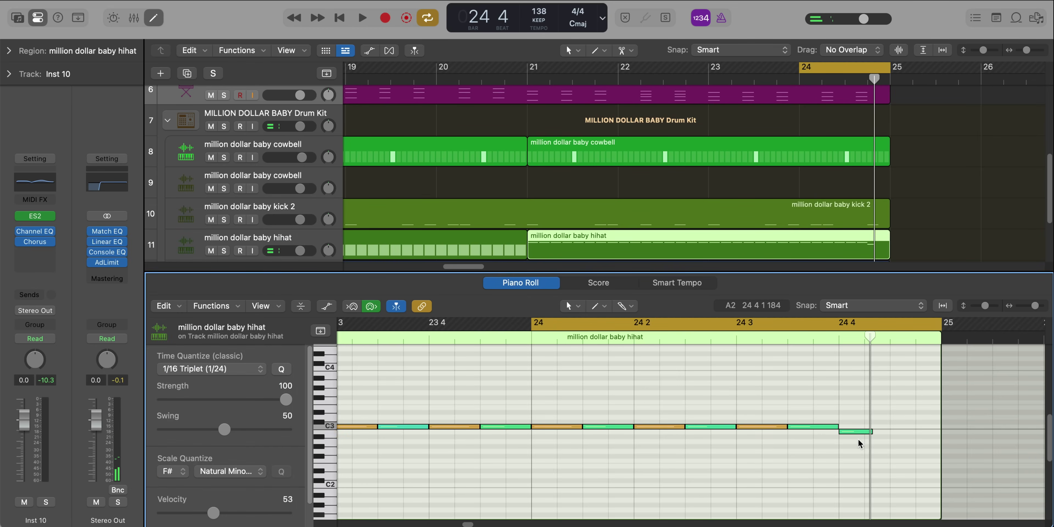
mouse_move(860, 450)
mouse_down()
mouse_move(836, 440)
mouse_move(859, 432)
mouse_up()
click(376, 382)
Set the hi-hat region's time quantize to 1/32 Triplet and delete the trial note at beat 4 of bar 24.
click(211, 368)
click(211, 387)
click(859, 431)
key(Delete)
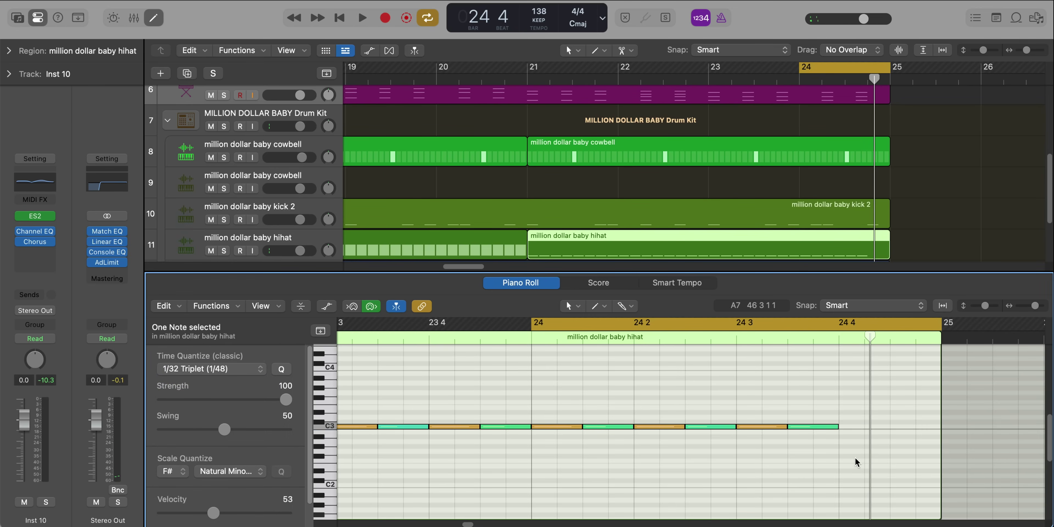
Turn scale quantize off and fill beat 4 of bar 24 with twelve 1/32 triplet hi-hat notes on C3.
click(185, 470)
click(172, 365)
click(830, 405)
click(842, 427)
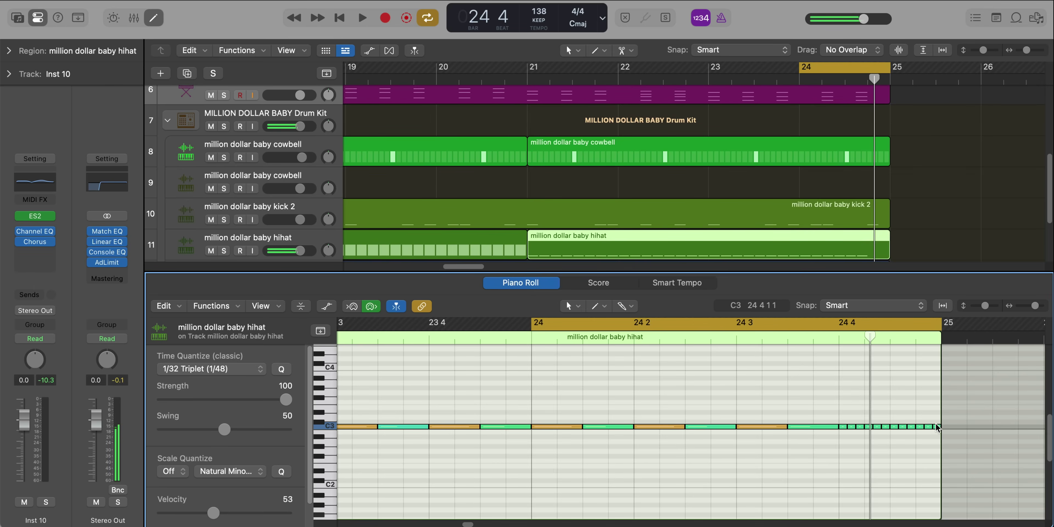
Lower the triplet hi-hat notes one semitone further each, making a descending run from C3, and play it back.
click(850, 427)
key(alt+Down)
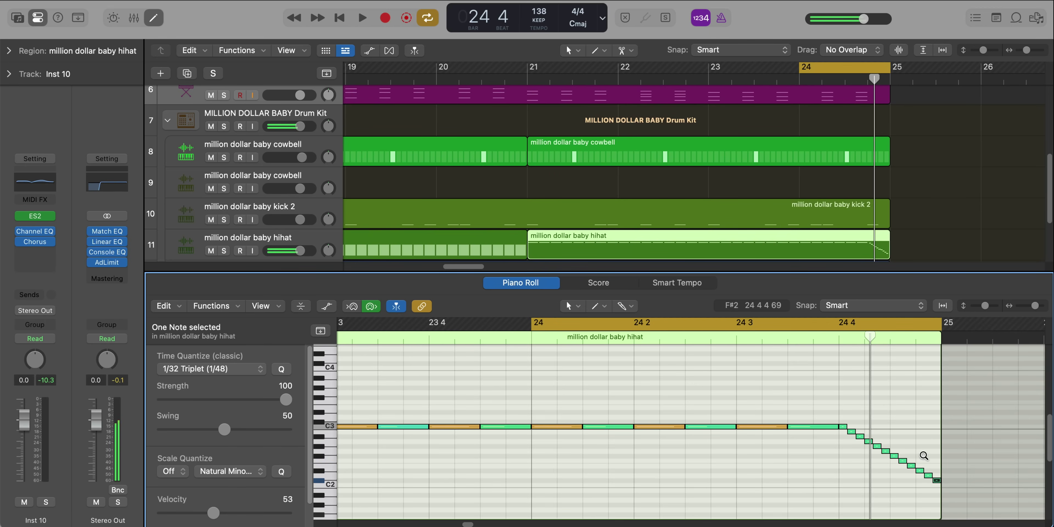
key(space)
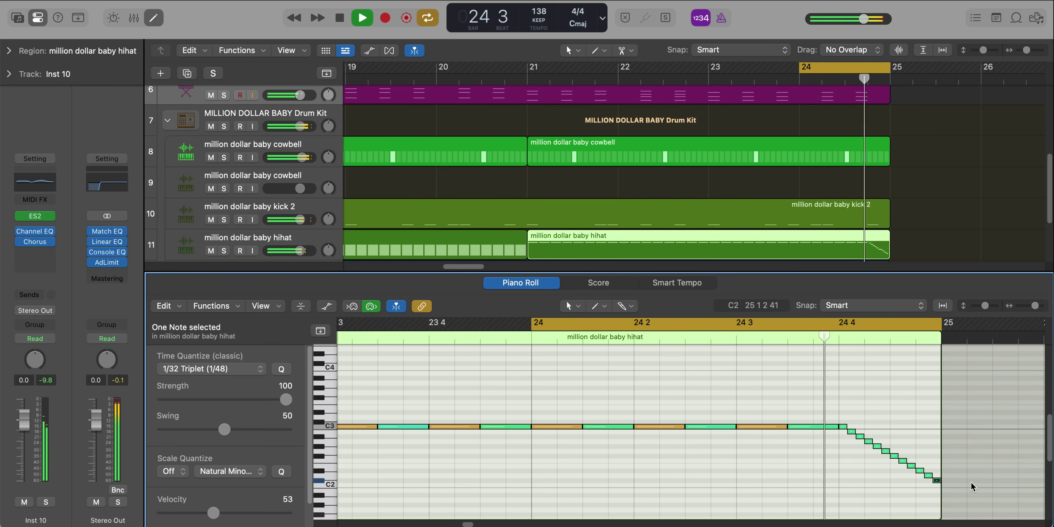
Copy the twelve descending roll notes one octave lower, starting at C2, and play them back.
scroll(972, 484, down, 1)
scroll(972, 484, down, 3)
scroll(972, 484, down, 3)
key(space)
drag(945, 470, 812, 423)
key(space)
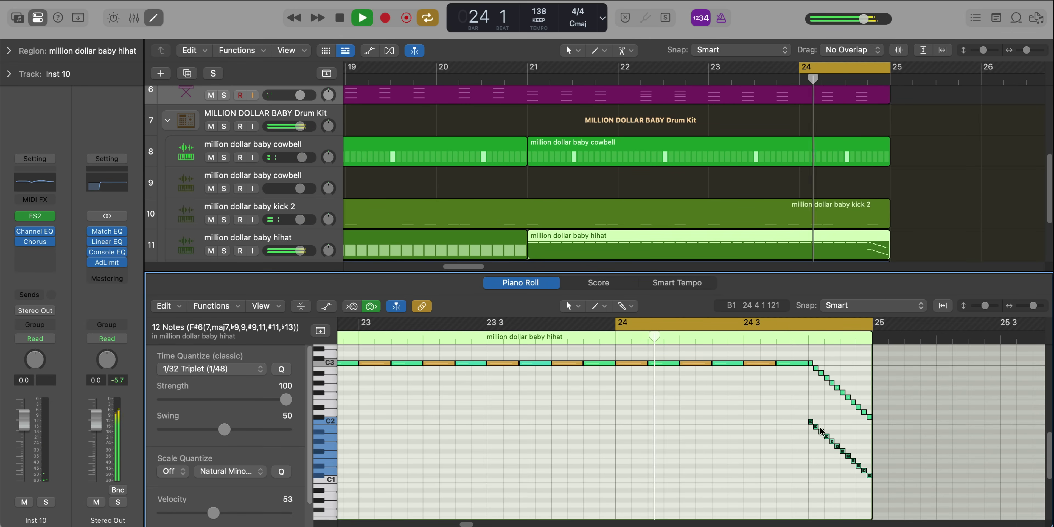
Show the note velocities and adjust them for the hi-hat rolls on the last beat of bar 24.
key(a)
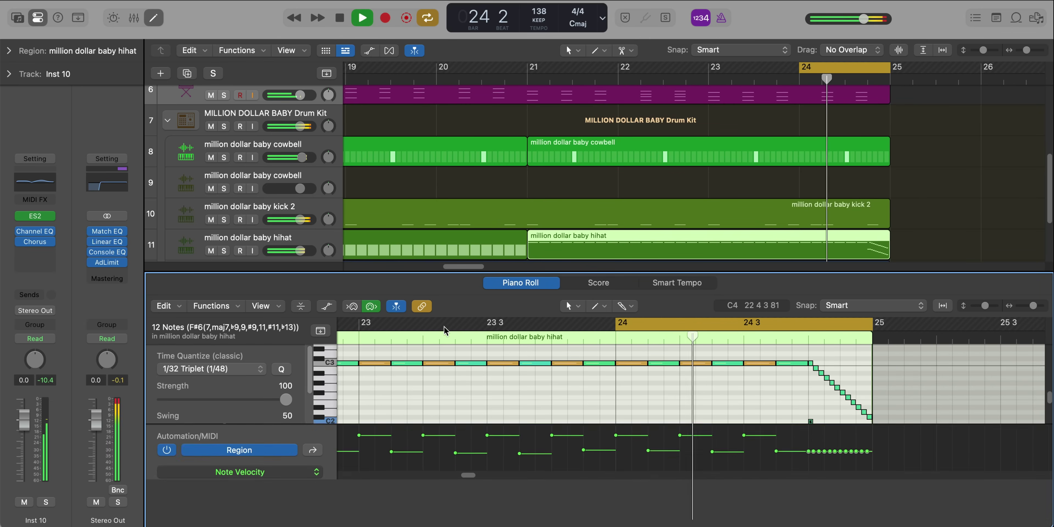
key(space)
scroll(805, 462, down, 2)
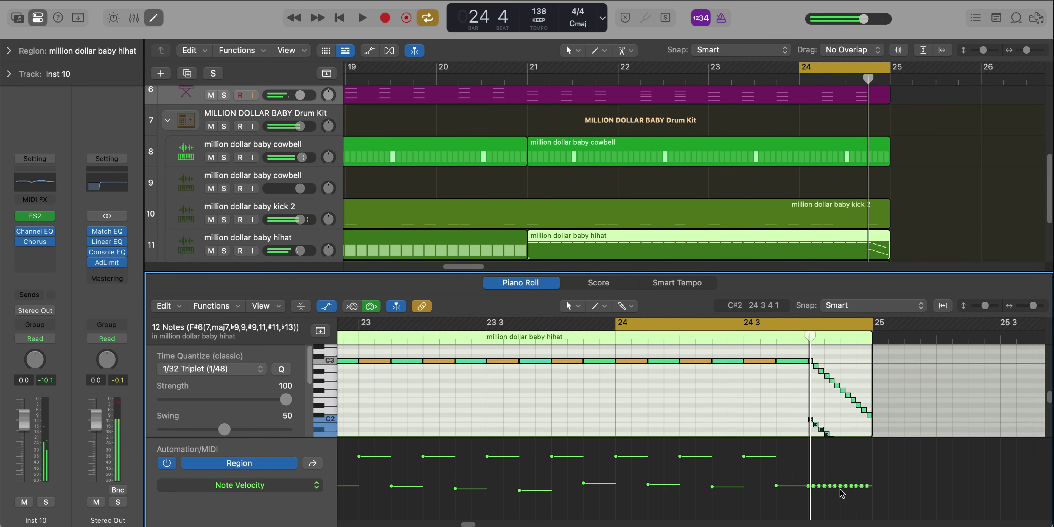
drag(811, 462, 870, 507)
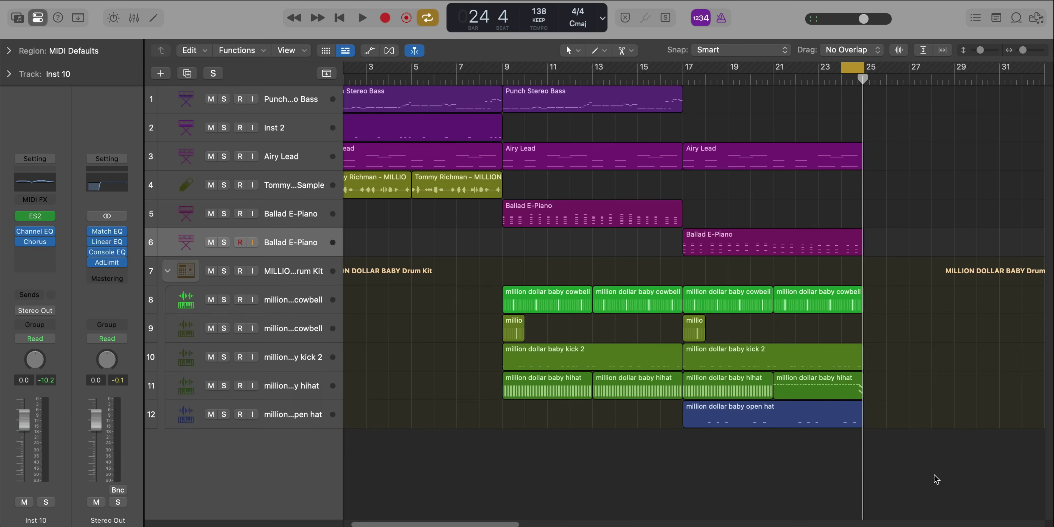
Repeat all regions of bars 9 to 25 from bar 25, and copy the bar 9 Punch Stereo Bass region to bar 17.
drag(935, 479, 536, 101)
key(super+r)
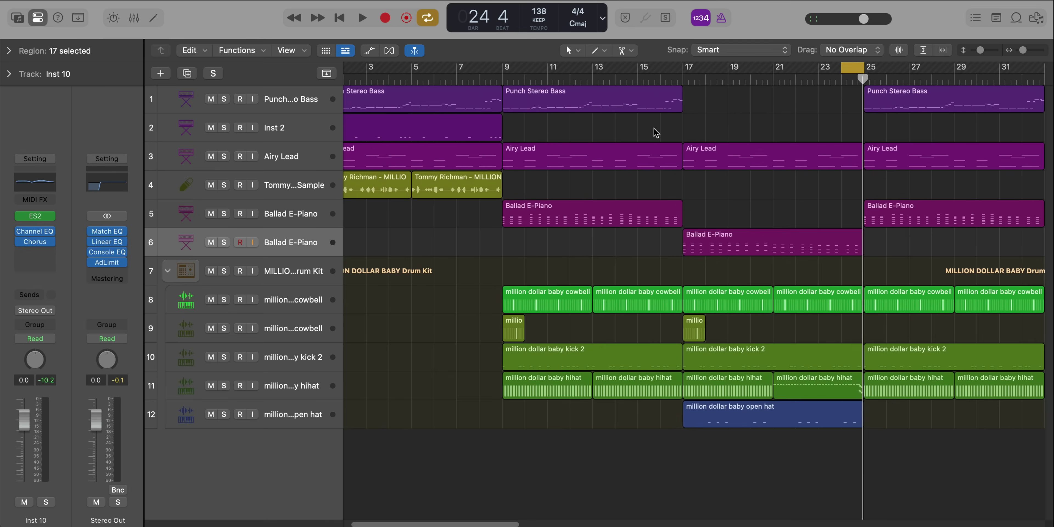
drag(626, 104, 804, 117)
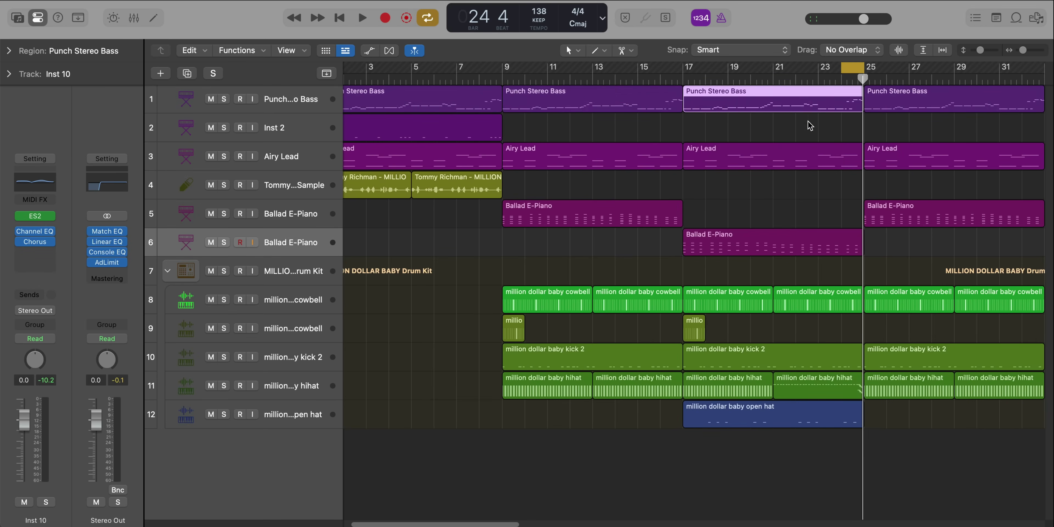
Play on from bar 24 with the cycle off, then cycle bars 25 to 33.
key(space)
key(c)
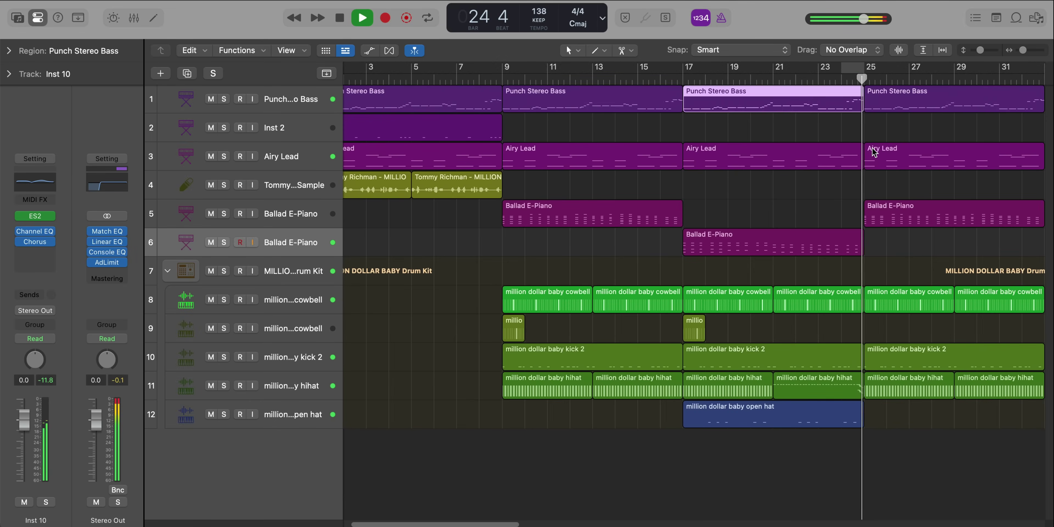
key(super+Left)
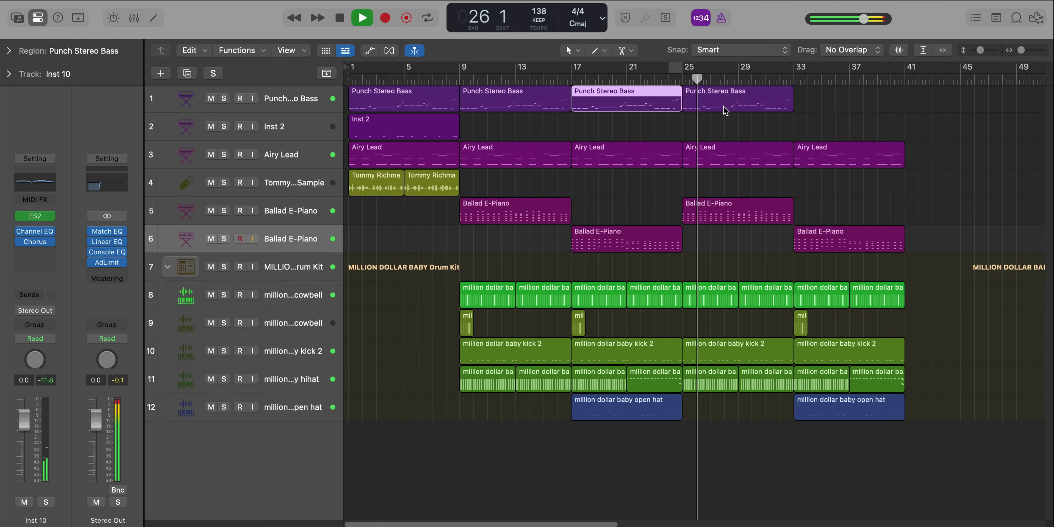
drag(683, 69, 794, 76)
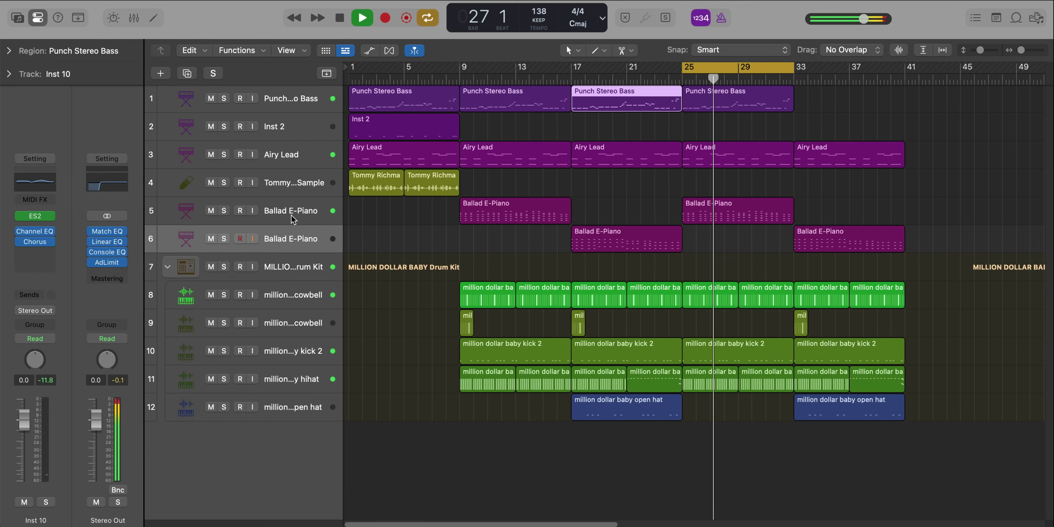
Create a software instrument track above the MILLION DOLLAR BABY Drum Kit, load ES2 on it and close the plug-in window.
key(alt+super+n)
key(Escape)
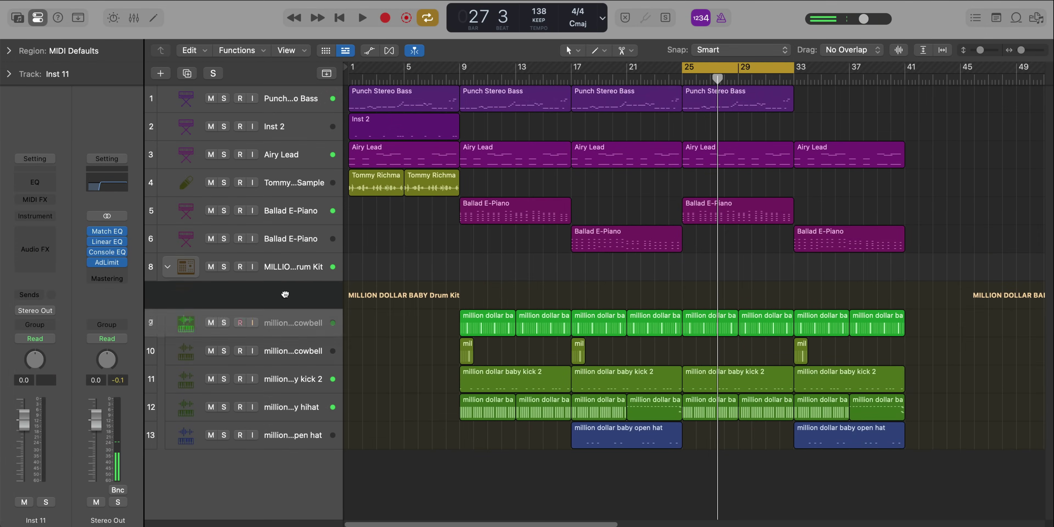
click(40, 231)
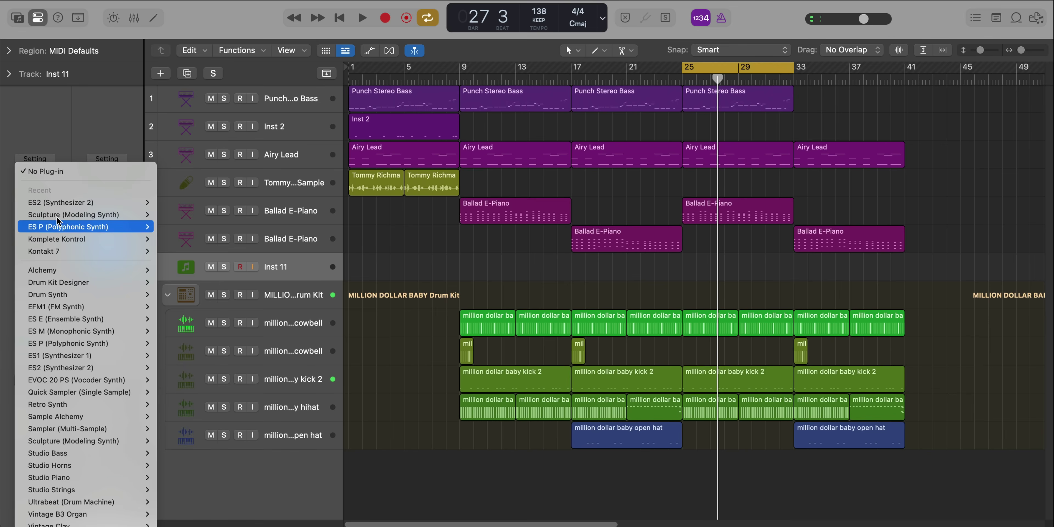
key(Escape)
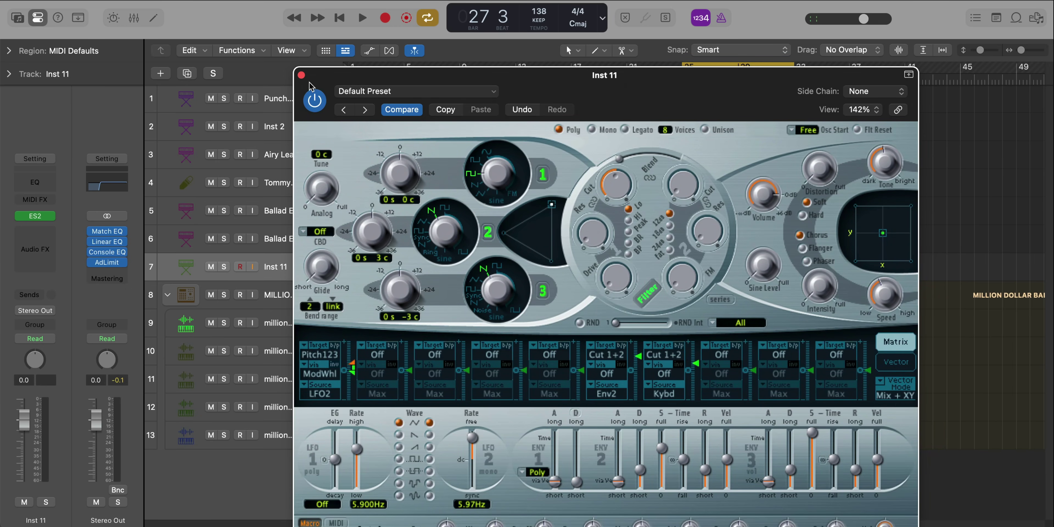
click(301, 76)
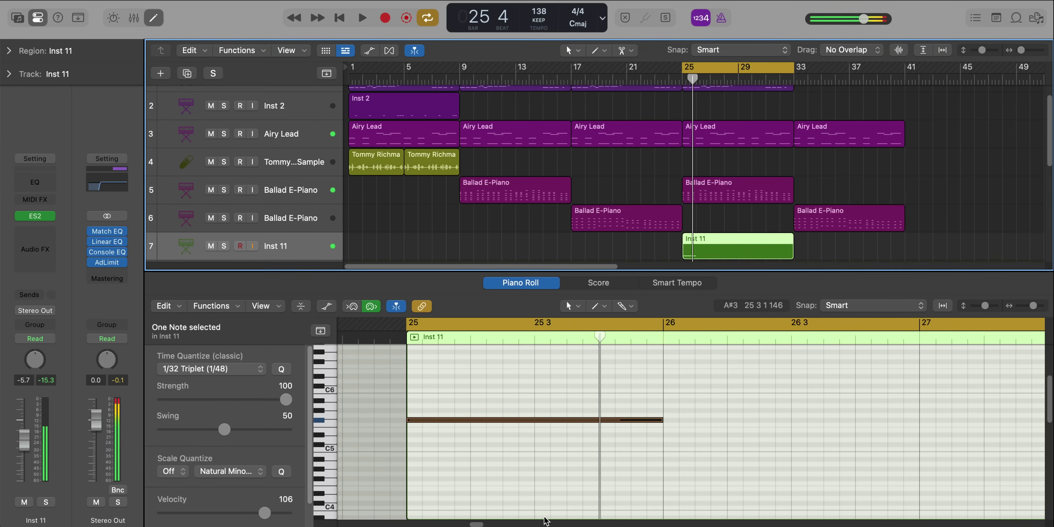
On the Inst 11 region, add an F4 note from 25 3 to just past bar 26 and an F#5 note filling bar 26.
key(space)
super+click(543, 483)
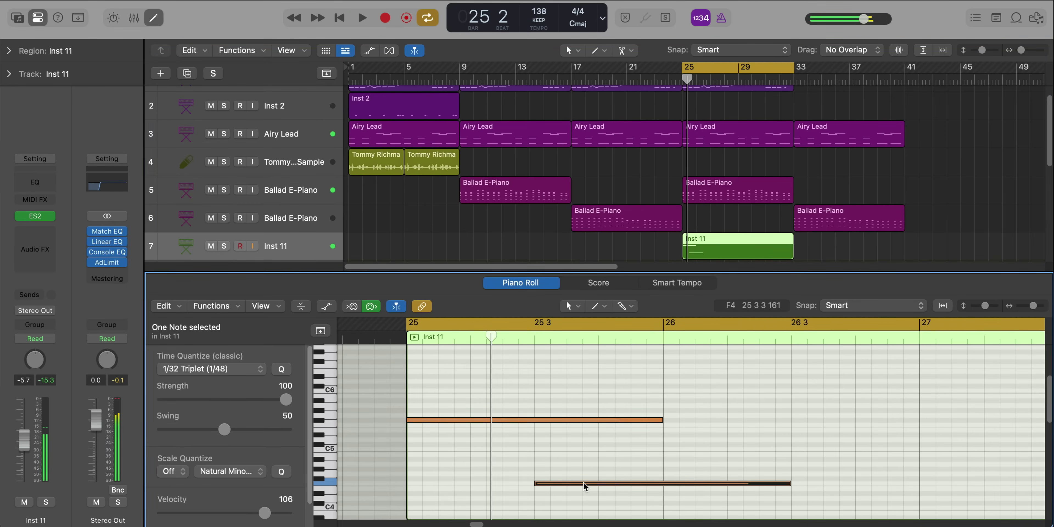
drag(779, 483, 678, 486)
click(672, 420)
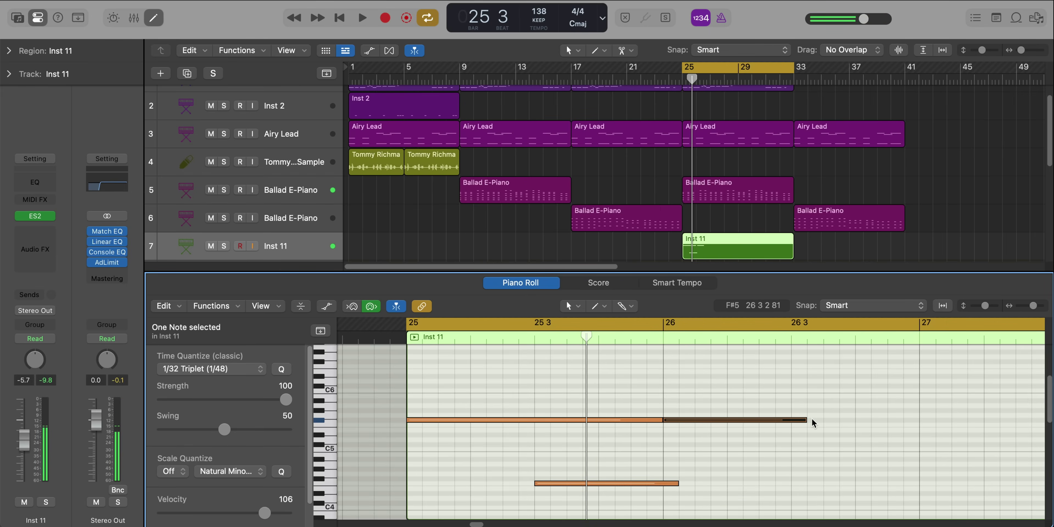
drag(803, 419, 919, 419)
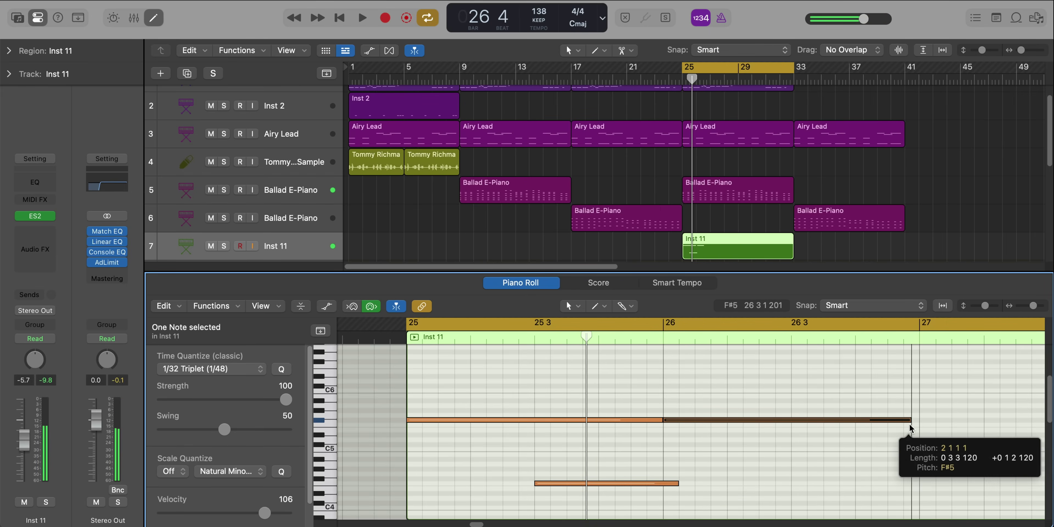
Open the Inst 11 track's ES2 synth and switch its voice mode to Legato.
click(36, 218)
drag(652, 110, 568, 53)
click(548, 127)
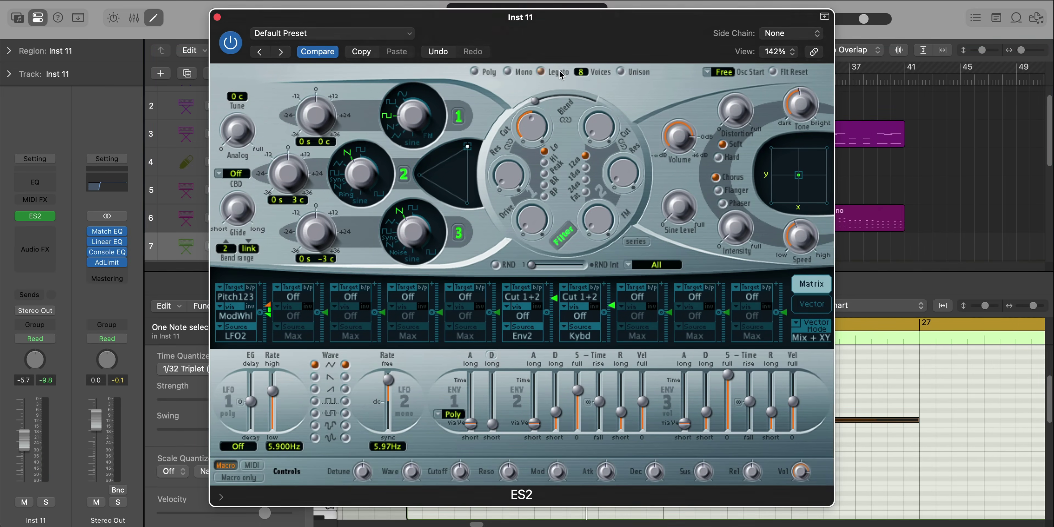
Lower the cutoff of ES2's first filter and raise the Inst 11 region's low note at 25 3 to F#4.
key(space)
drag(530, 136, 530, 131)
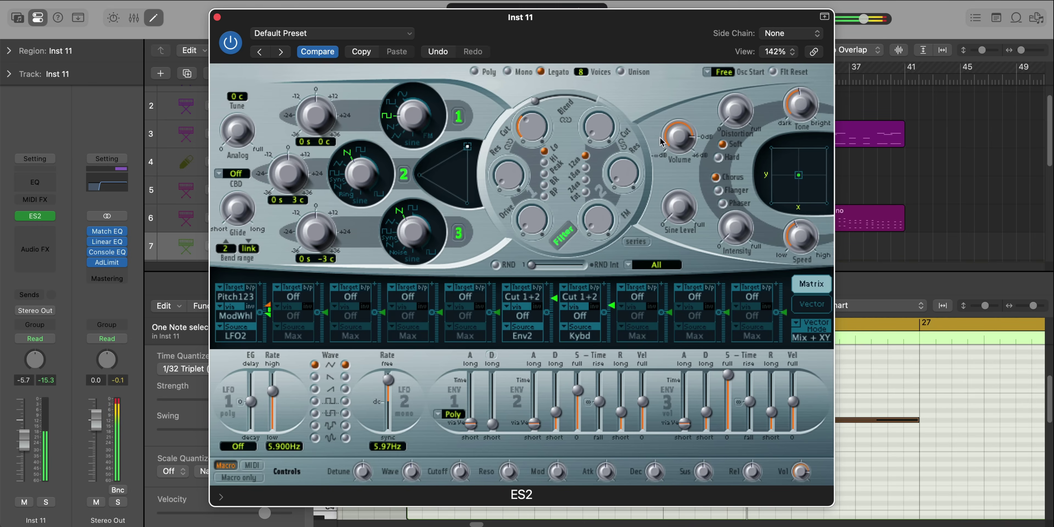
key(super+w)
mouse_move(575, 490)
mouse_down()
mouse_move(567, 495)
mouse_move(571, 478)
mouse_up()
key(v)
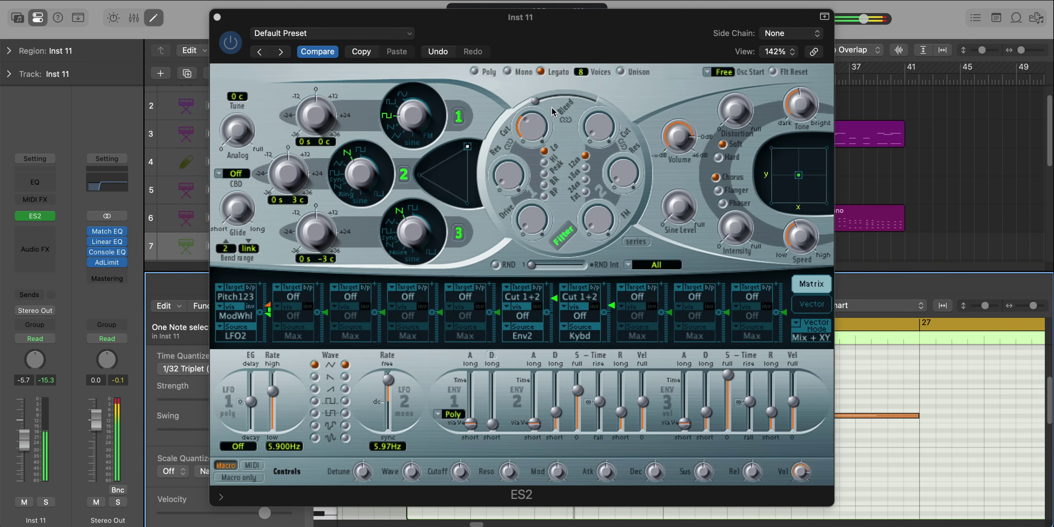
Raise ES2's Chorus intensity and close the synth window.
click(528, 125)
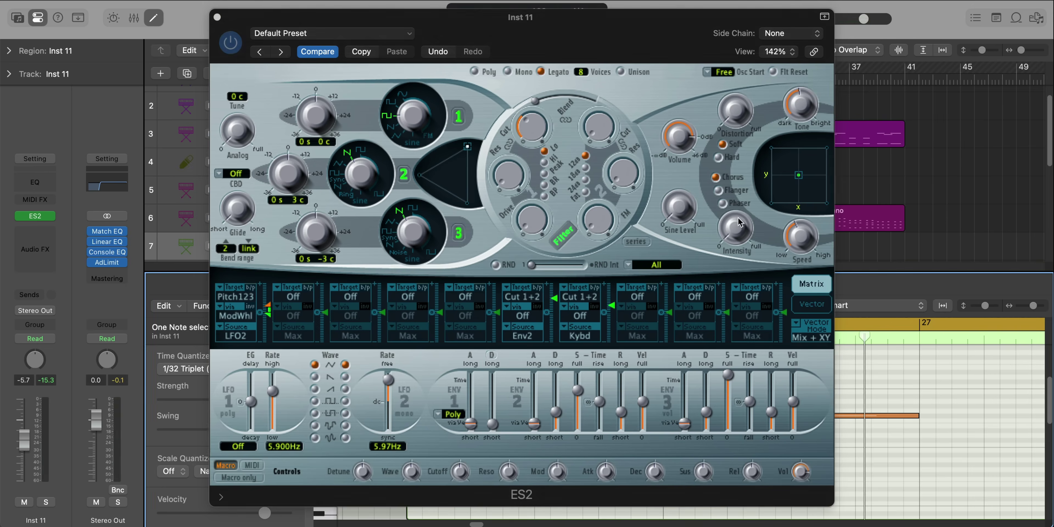
drag(733, 223, 726, 216)
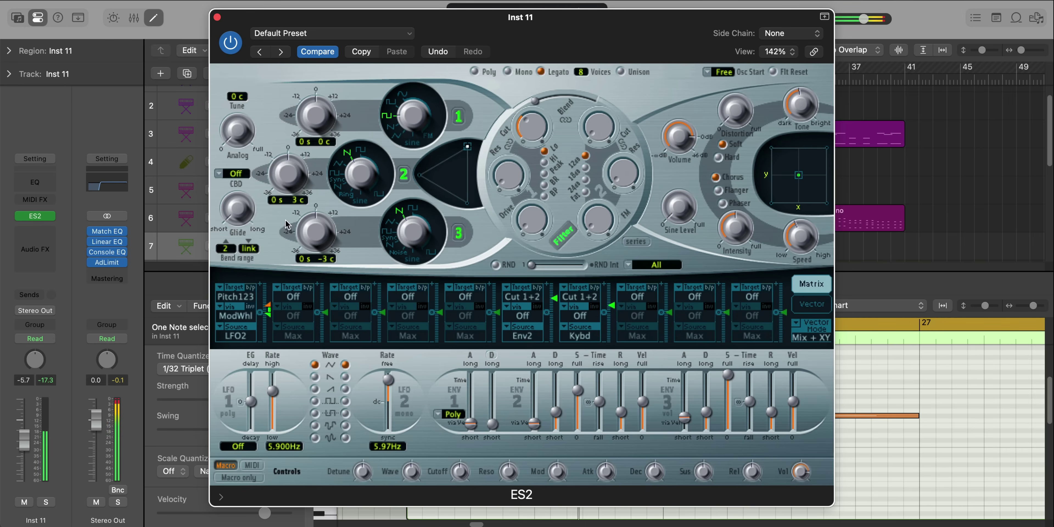
click(217, 17)
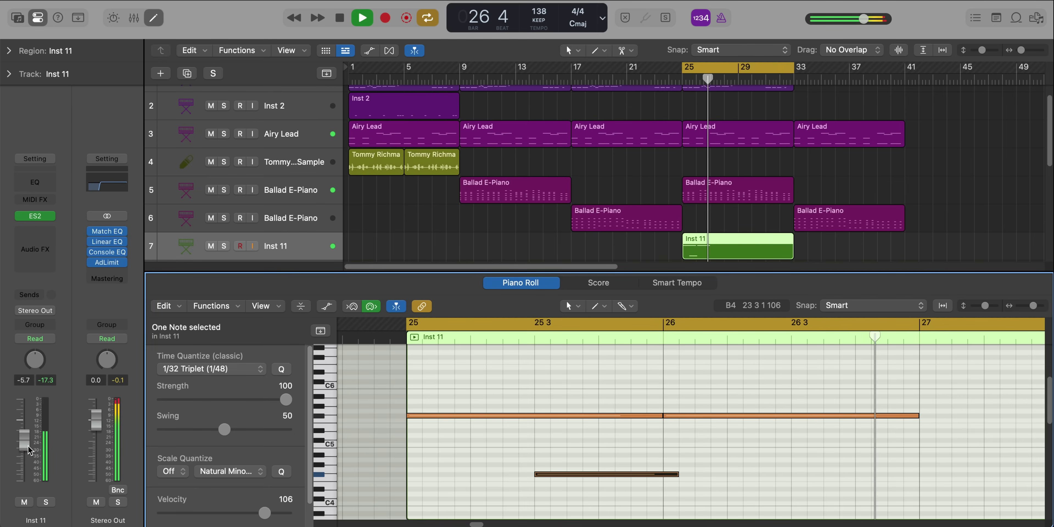
Give the Inst 11 track's ES2 a small amount of Glide and close the synth window.
click(35, 216)
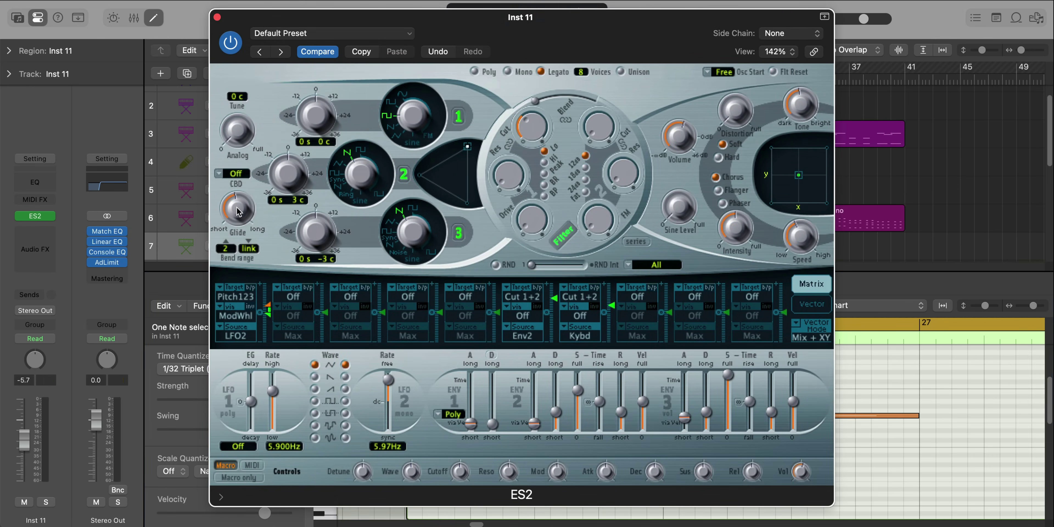
drag(238, 211, 241, 220)
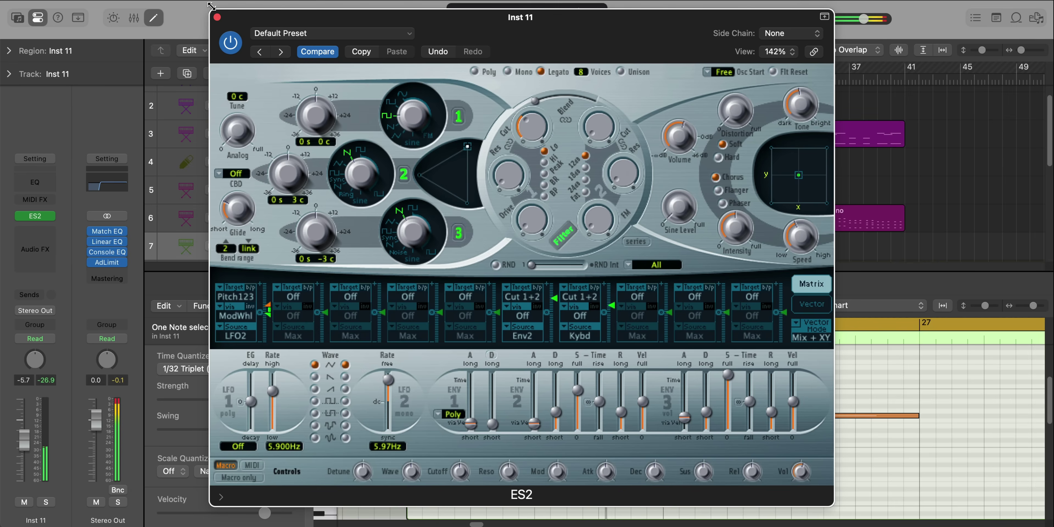
click(215, 15)
Copy the F#4 note to 26 3, then repeat all four notes so the copies start at bar 27.
ctrl+alt+click(656, 432)
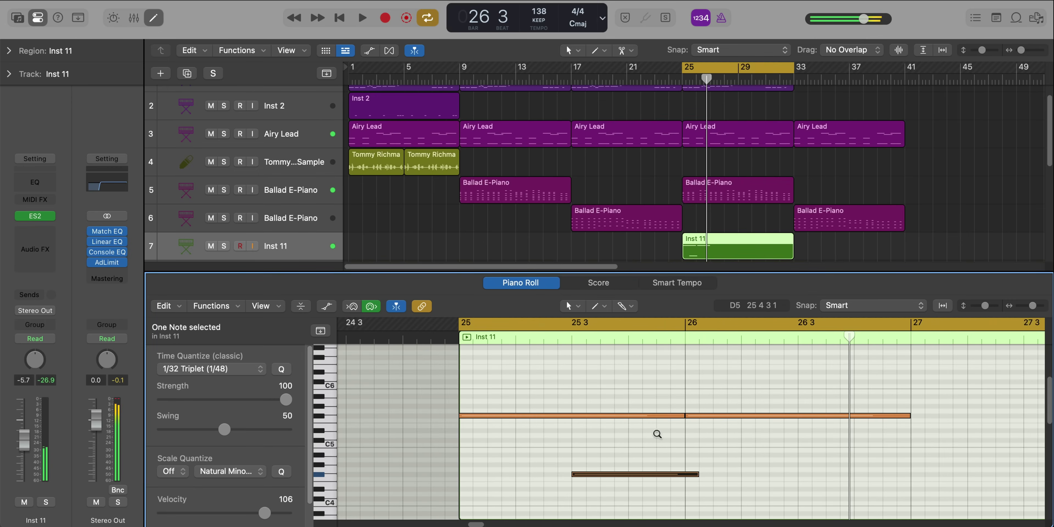
scroll(657, 435, right, 3)
drag(587, 476, 746, 476)
drag(841, 493, 549, 413)
key(super+r)
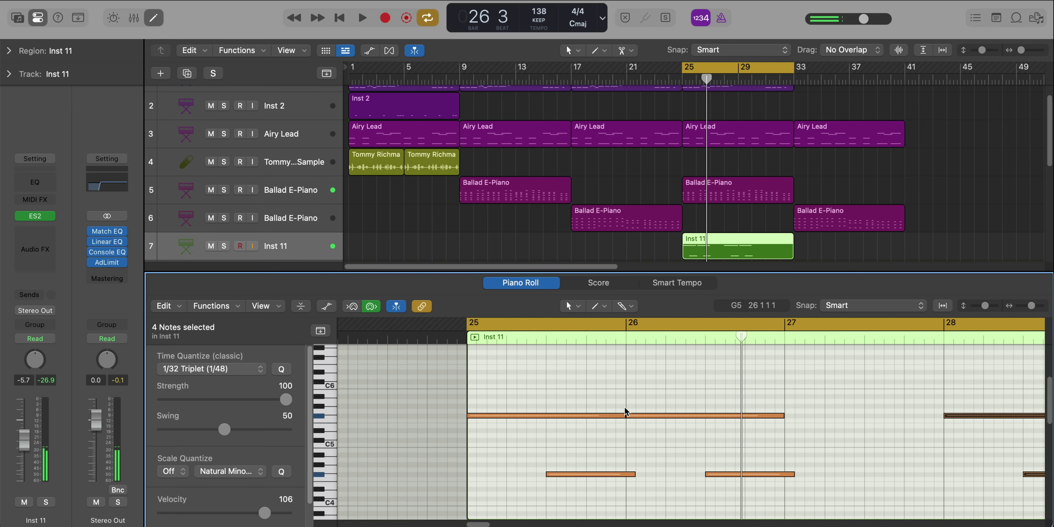
ctrl+alt+click(624, 408)
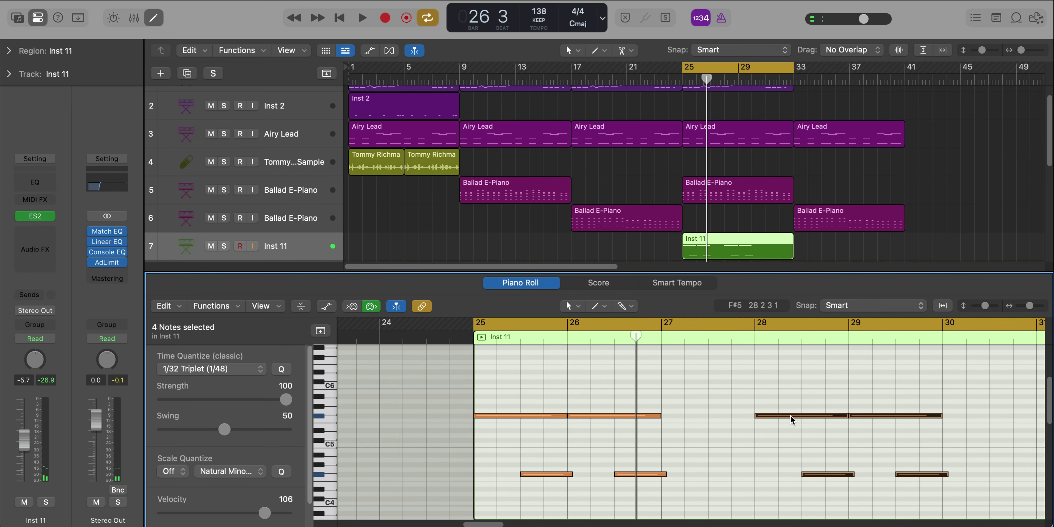
drag(762, 417, 670, 417)
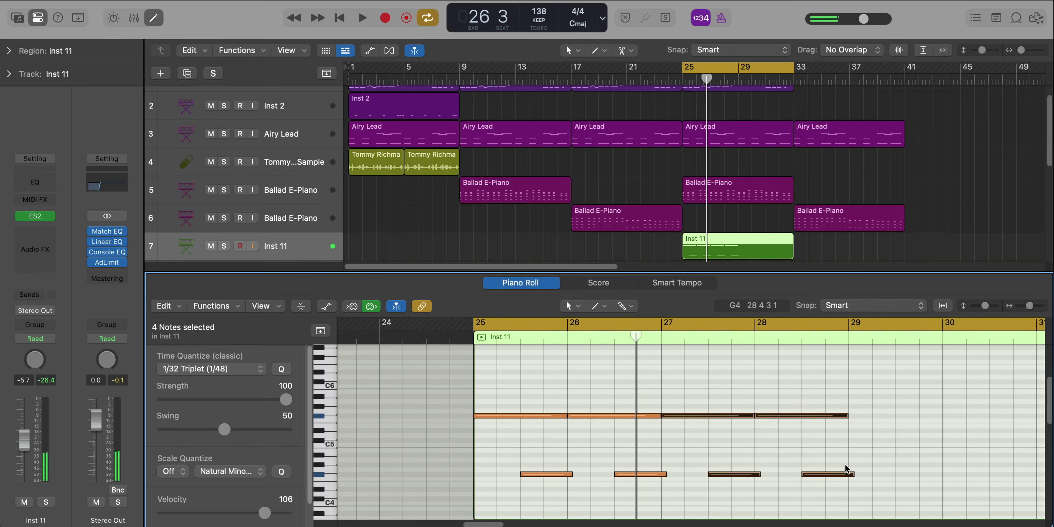
Trim the last F#4 note and the Inst 11 region to end at bar 29, and play it.
drag(853, 473, 847, 474)
drag(789, 254, 738, 254)
key(space)
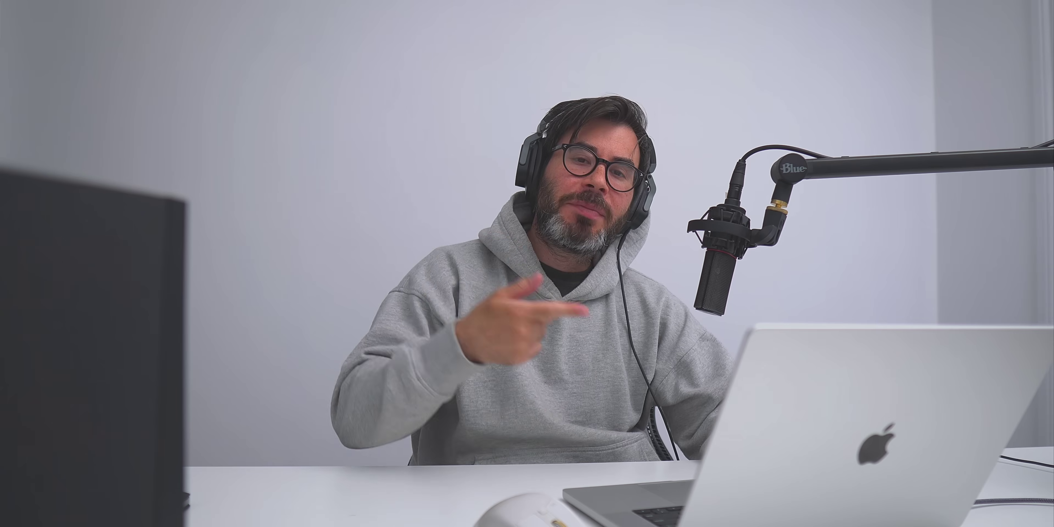
Insert a Channel EQ on Inst 11 with a low cut at 1170 Hz, audition it and close the plug-in.
click(55, 181)
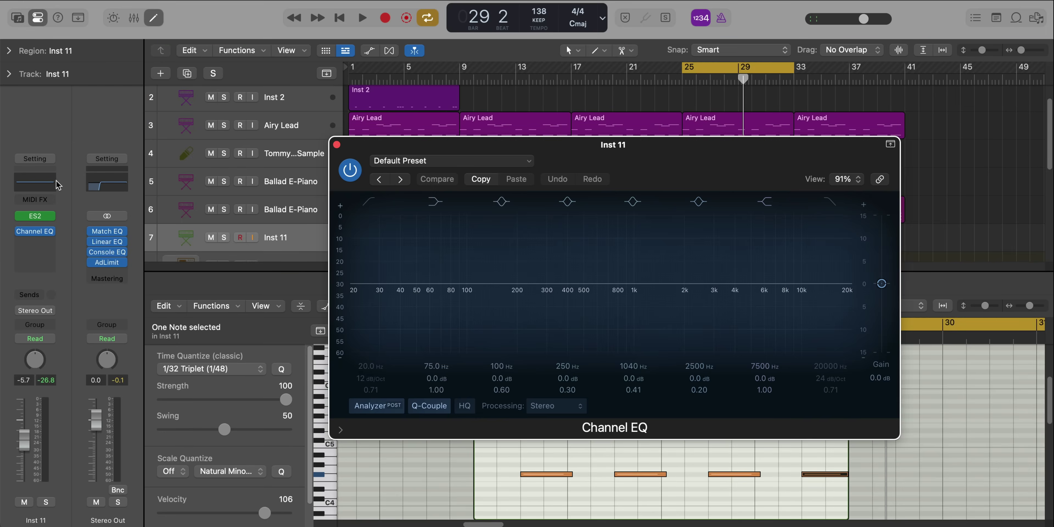
click(378, 196)
drag(377, 282, 645, 300)
key(space)
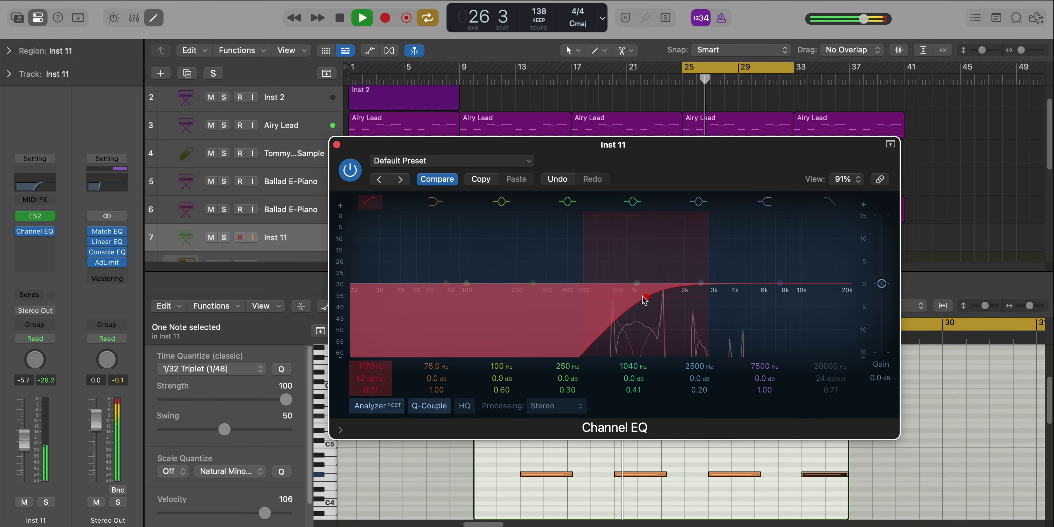
key(space)
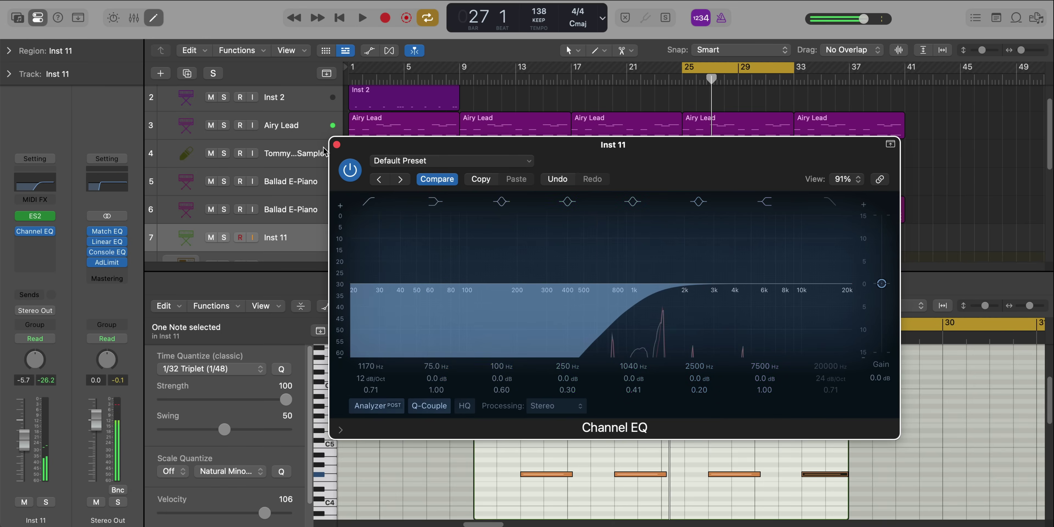
click(336, 145)
Insert a Chorus on Inst 11 after the EQ and choose the Mega Wide Chorus preset while auditioning.
click(36, 243)
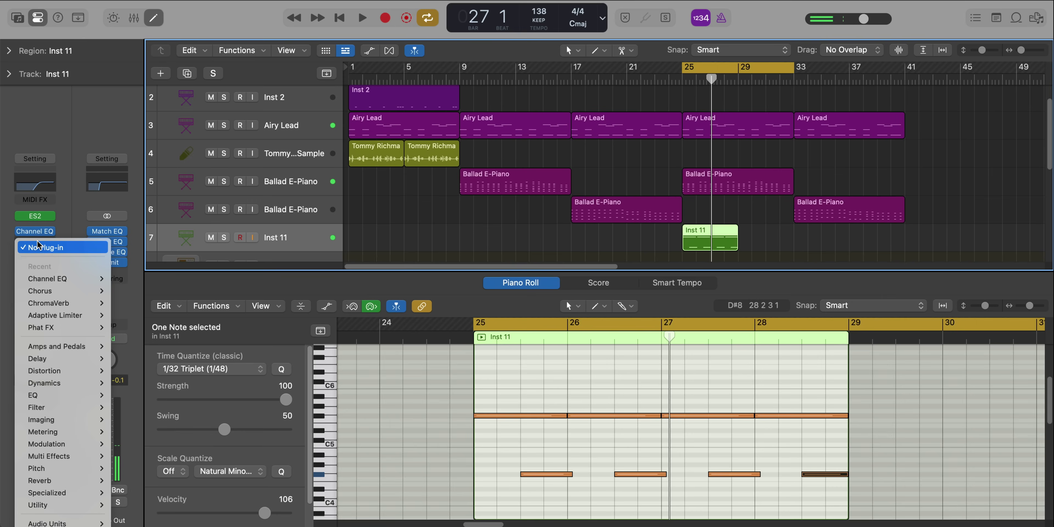
click(135, 301)
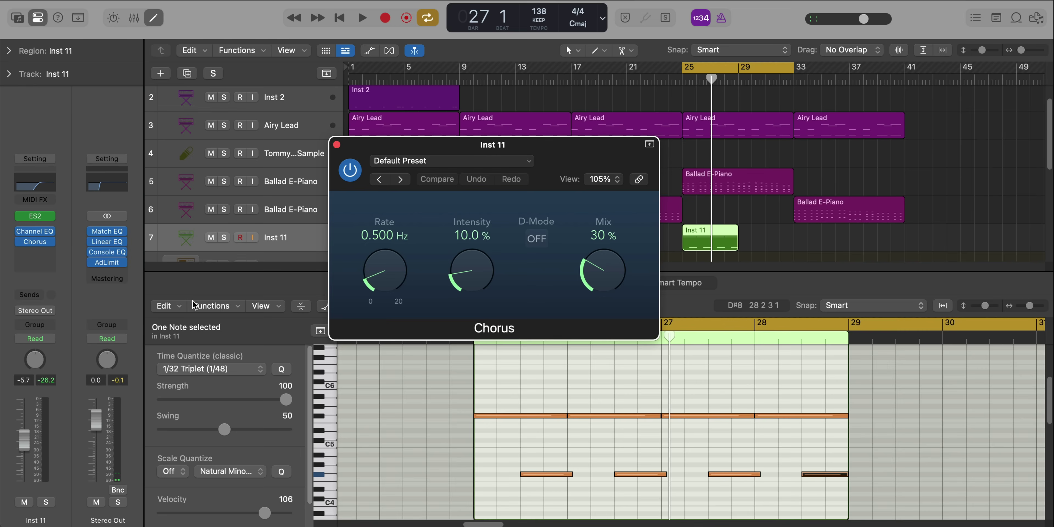
key(space)
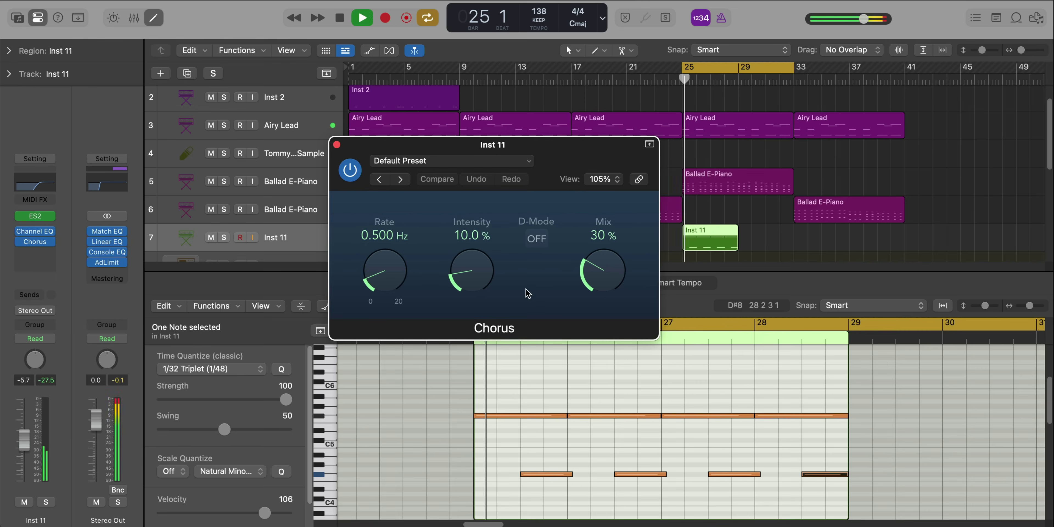
click(400, 179)
click(400, 179)
click(400, 179)
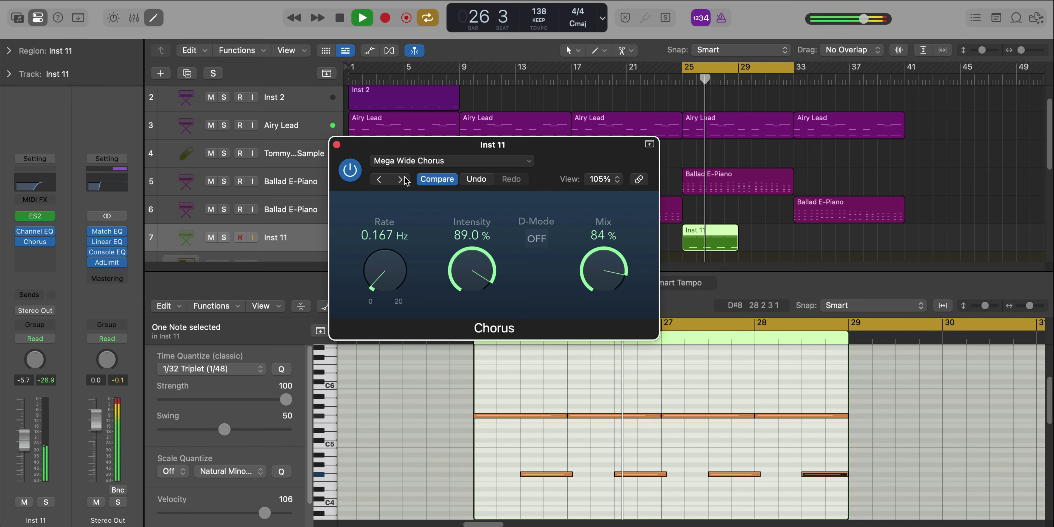
key(space)
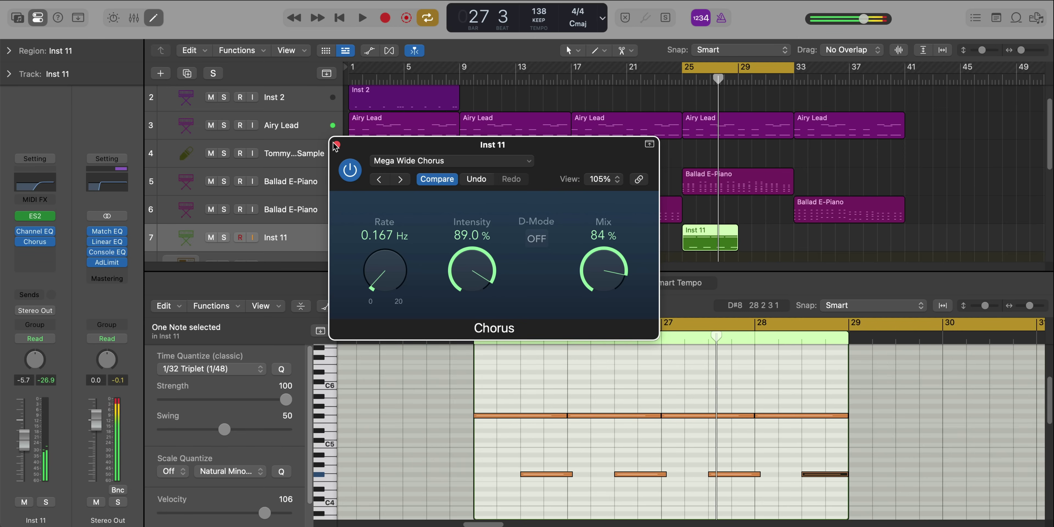
click(336, 145)
Insert ChromaVerb on Inst 11 with Wet at 40% and Decay at 1.50 s, then close it.
click(28, 257)
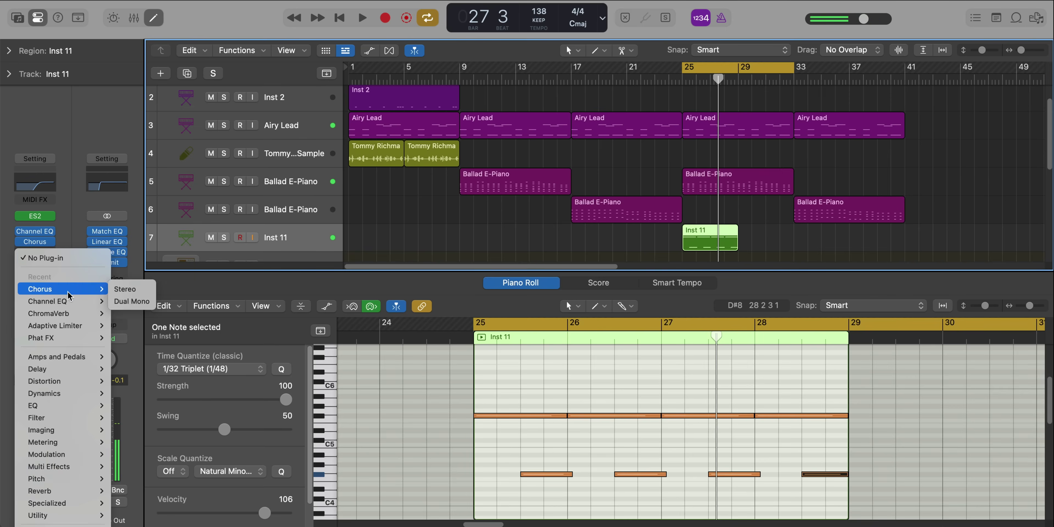
mouse_move(72, 316)
click(125, 313)
key(space)
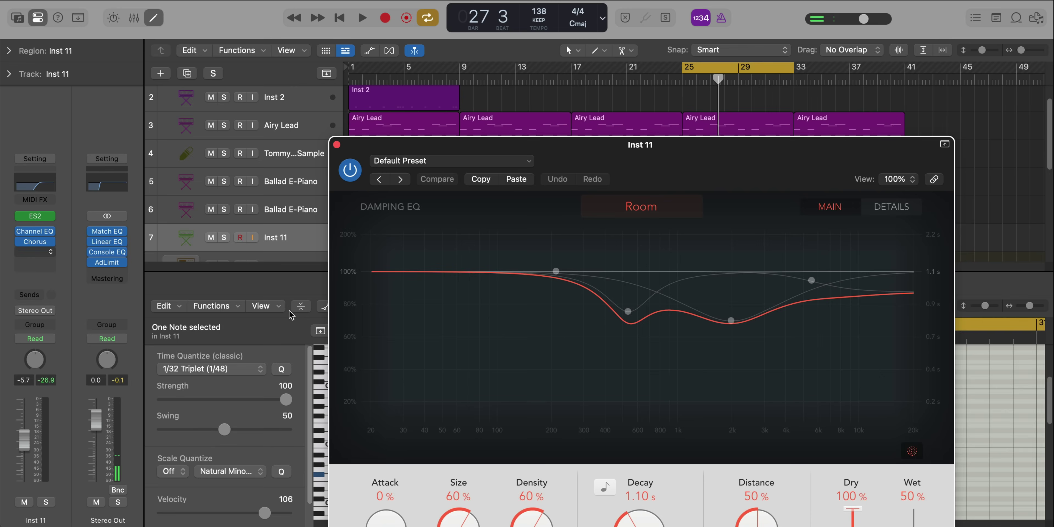
drag(812, 417, 813, 420)
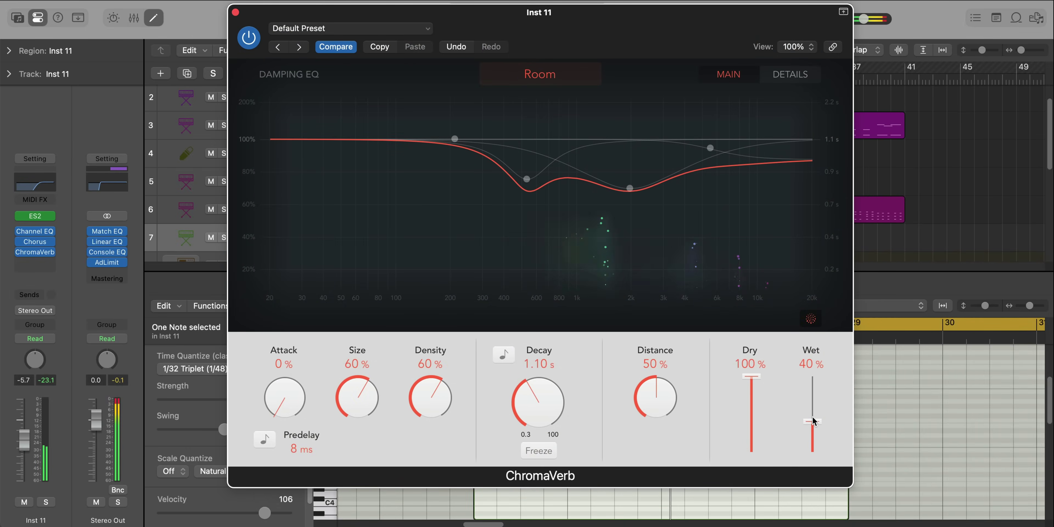
drag(544, 407, 544, 399)
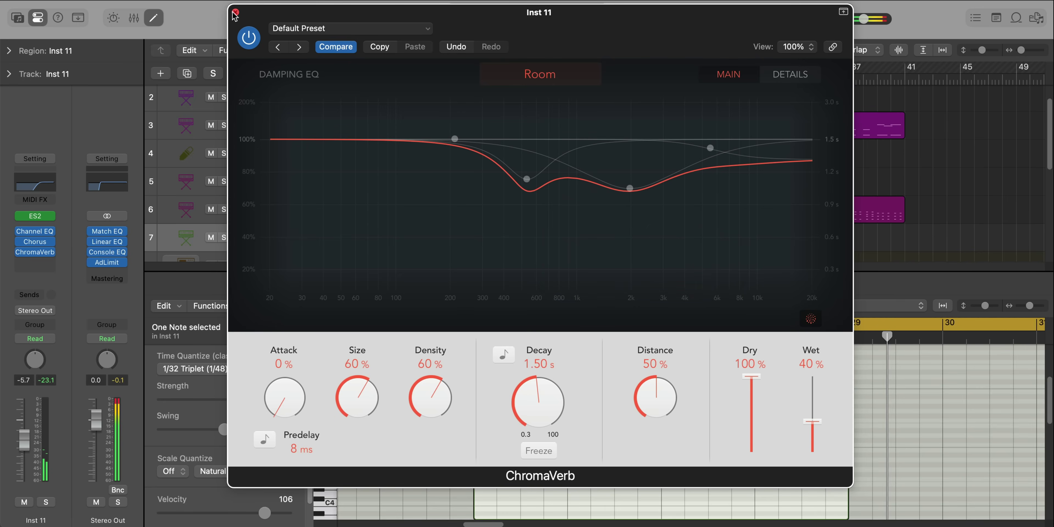
click(236, 13)
In the Inst 11 region starting at bar 29, add a C#5 note at 29 4 and audition the phrase.
key(e)
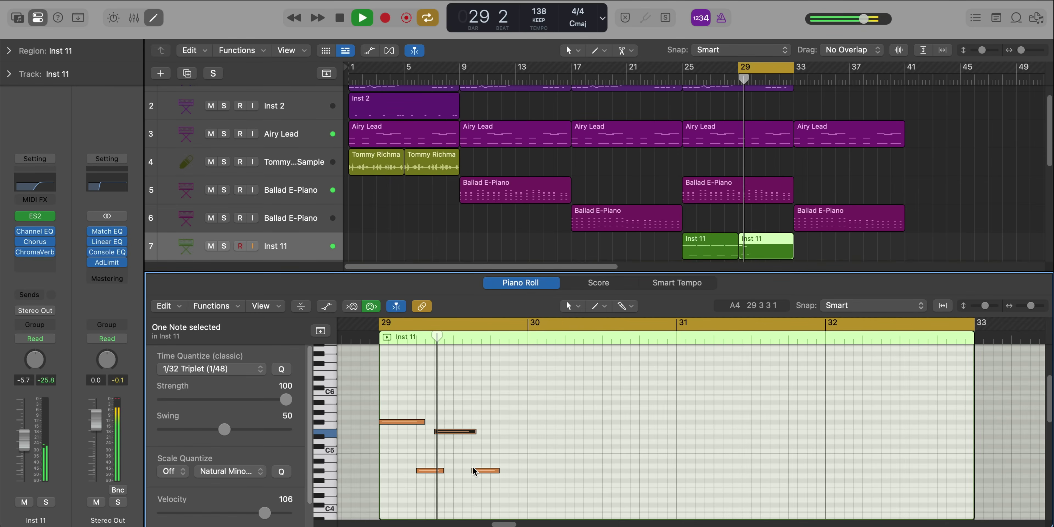
key(space)
super+click(493, 451)
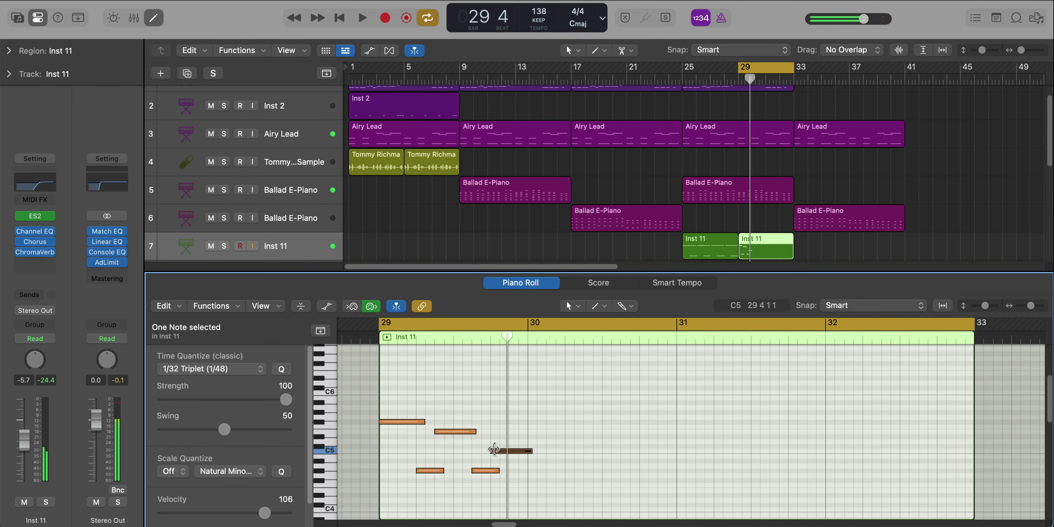
drag(492, 451, 494, 447)
key(space)
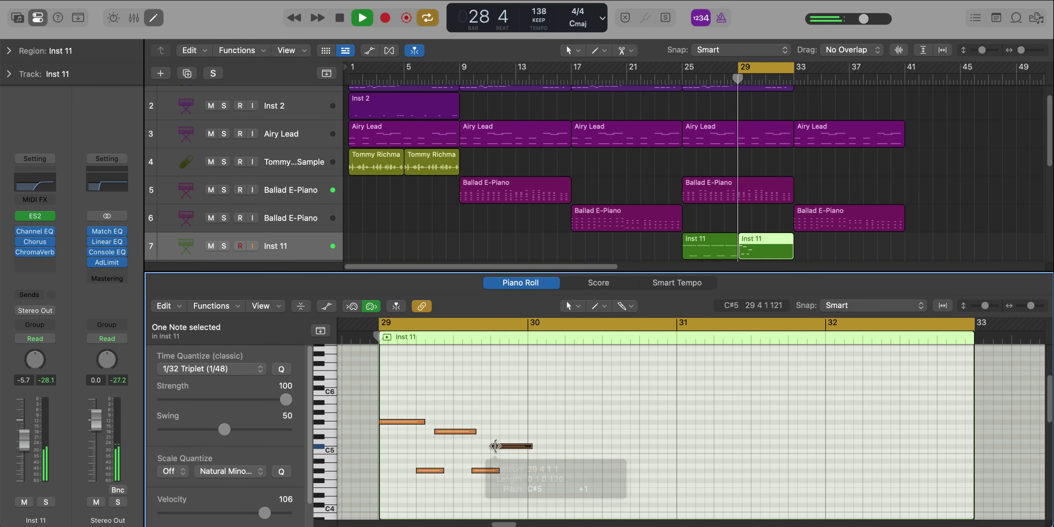
key(space)
key(space)
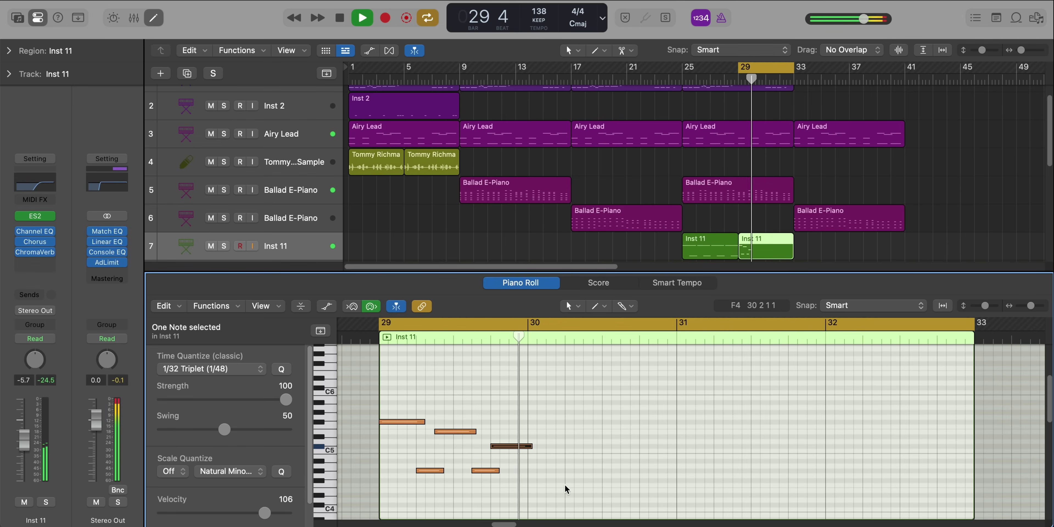
Add a C#4 note at the start of bar 30 and shorten it to end at about 30 1 4.
key(space)
click(534, 505)
key(space)
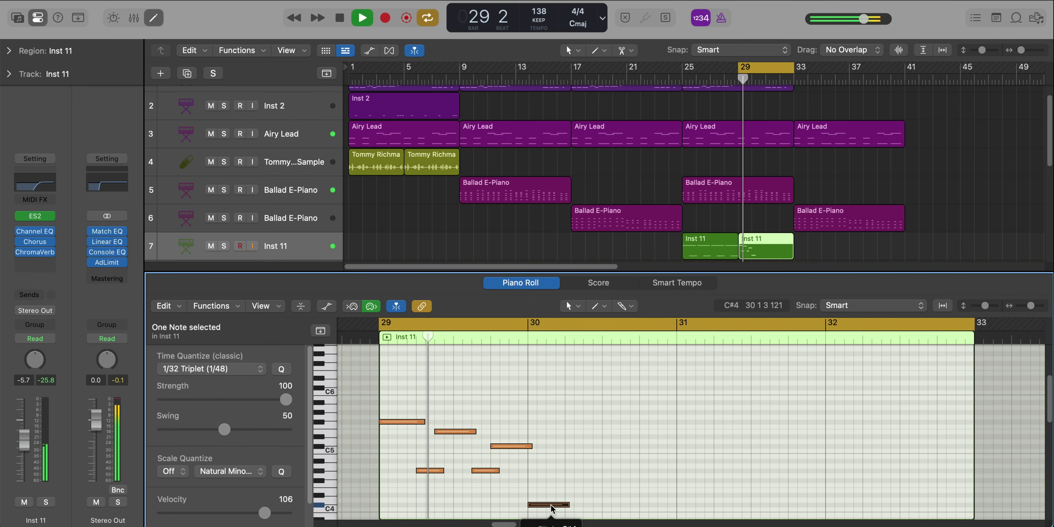
key(space)
drag(567, 504, 555, 506)
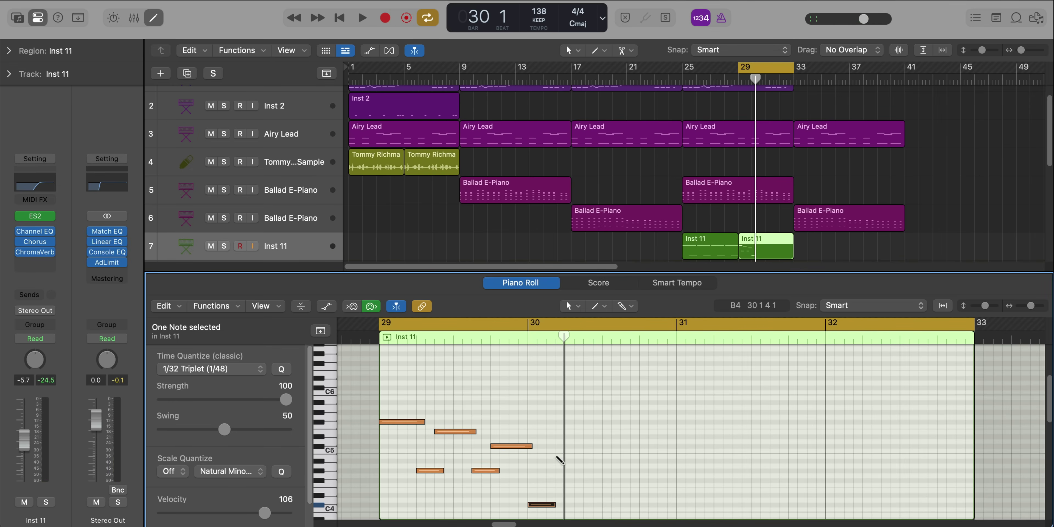
Add an A4 note at 30 1 3 and an A3 note at 30 2 2, then play the phrase.
click(560, 466)
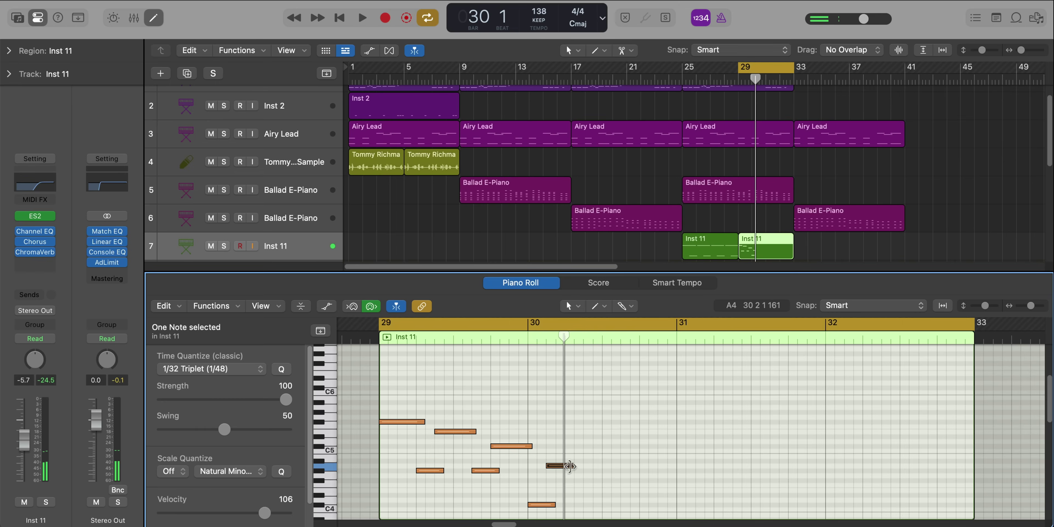
click(578, 505)
scroll(581, 507, down, 3)
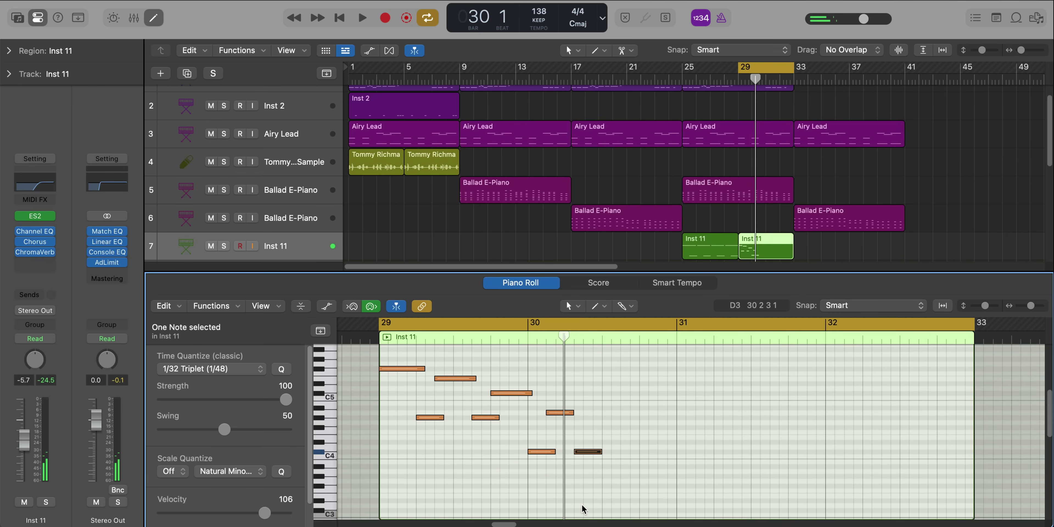
drag(592, 447, 589, 470)
key(space)
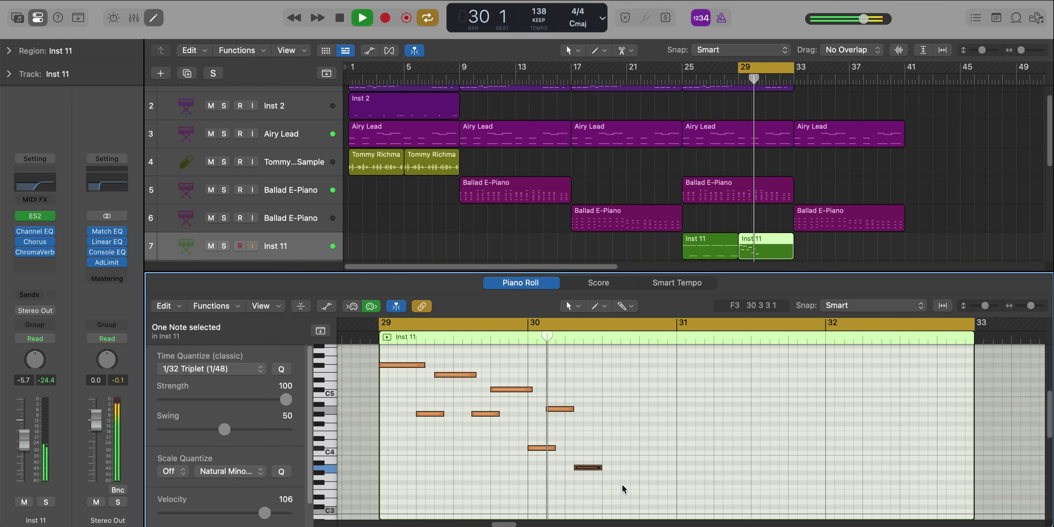
Lengthen the A4 note to overlap the A3 note slightly, and add a short G#4 note at 30 3.
key(space)
drag(573, 408, 580, 409)
key(space)
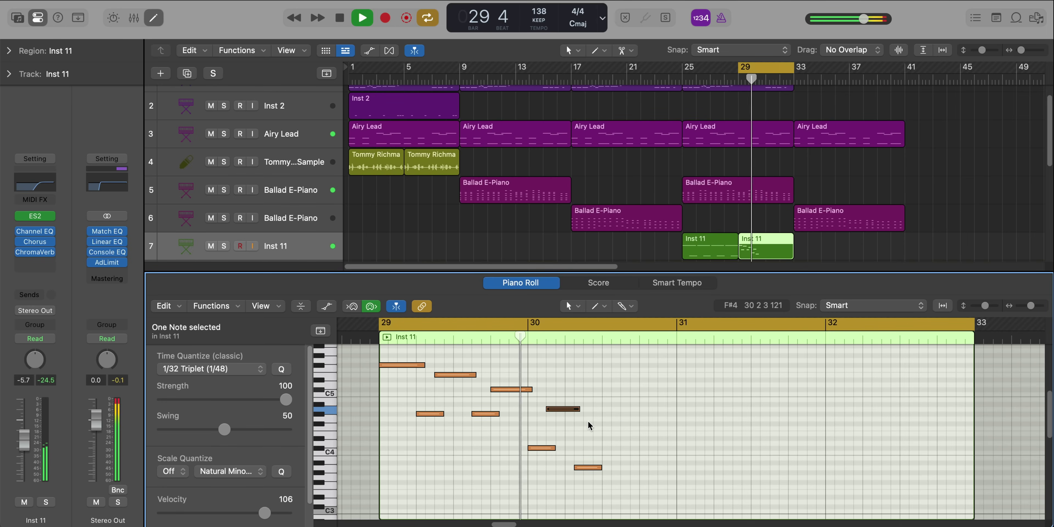
key(space)
super+click(605, 414)
drag(631, 414, 616, 415)
key(space)
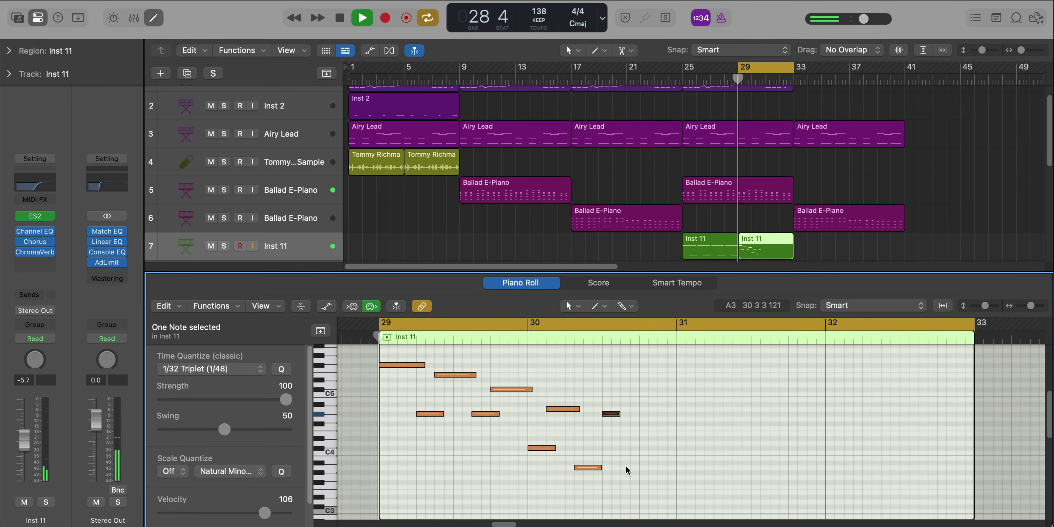
Lengthen the G#4 note at 30 3 to end at about 30 3 4 and play the phrase.
drag(620, 414, 630, 414)
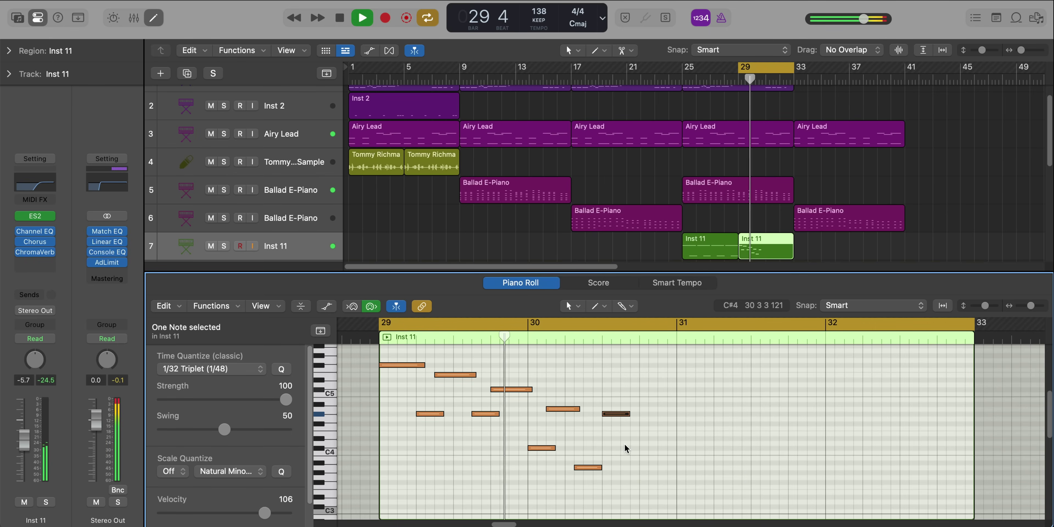
scroll(623, 443, down, 1)
scroll(635, 466, down, 5)
key(space)
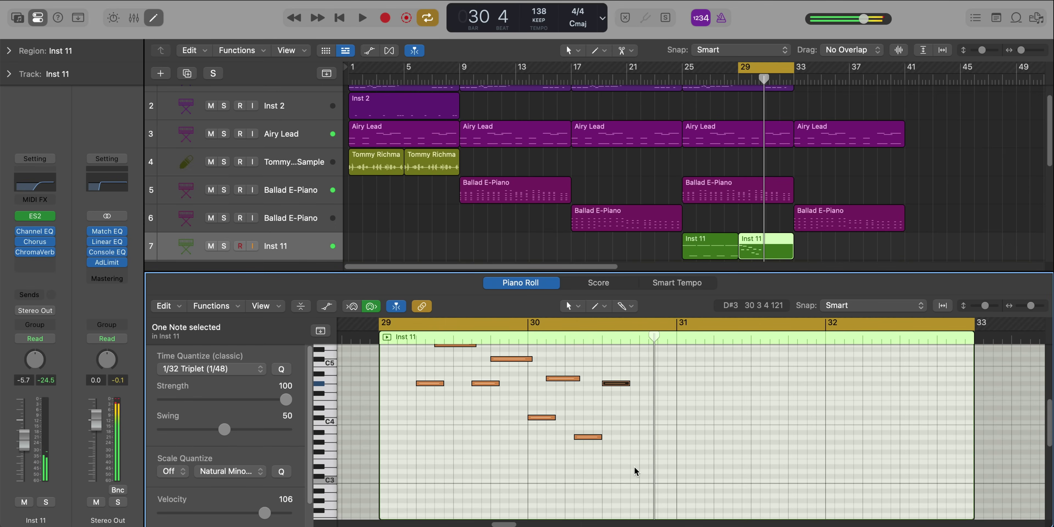
Add short F#3 notes in beats 3 and 4 of bar 30 with an F#4 note between them, then audition the phrase.
click(621, 428)
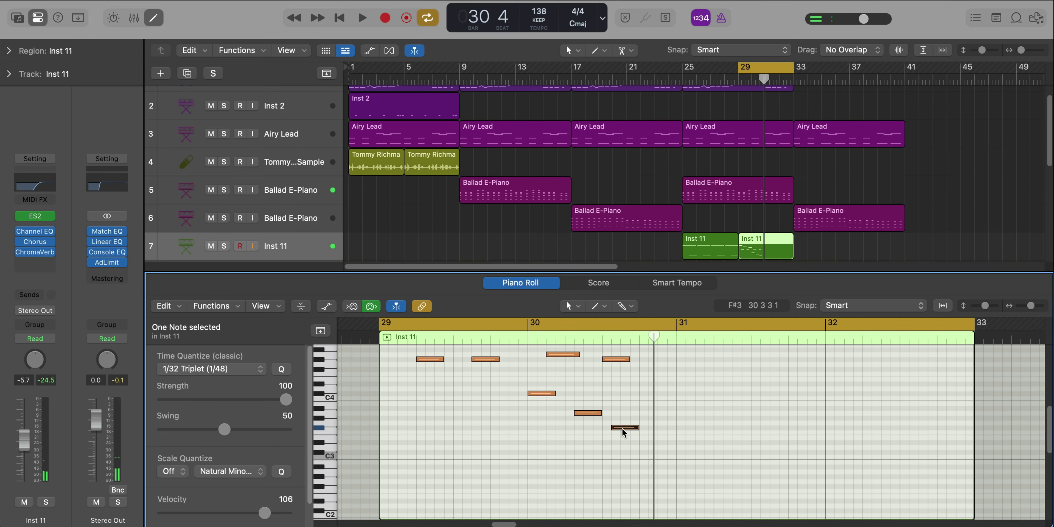
drag(626, 427, 671, 427)
scroll(667, 425, up, 2)
super+click(640, 390)
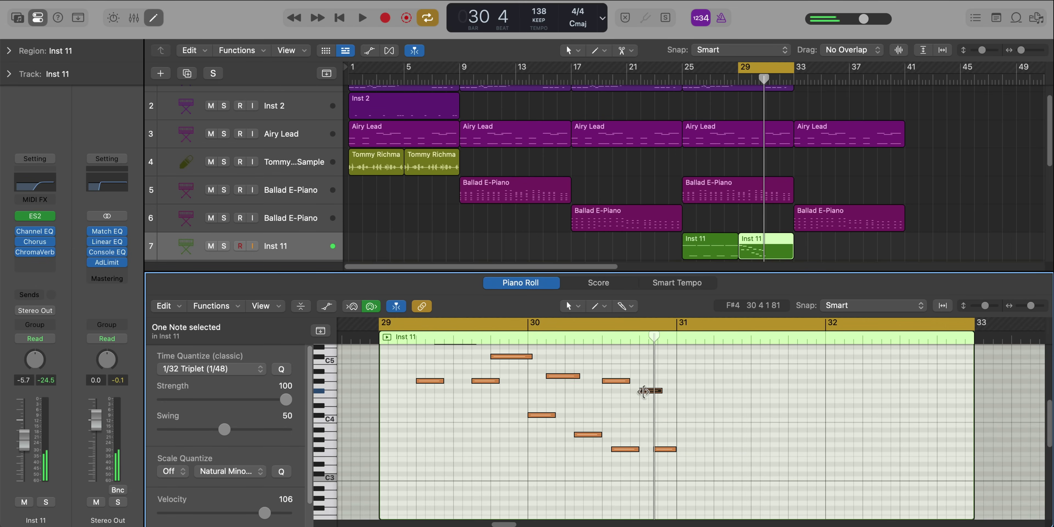
drag(639, 392, 660, 399)
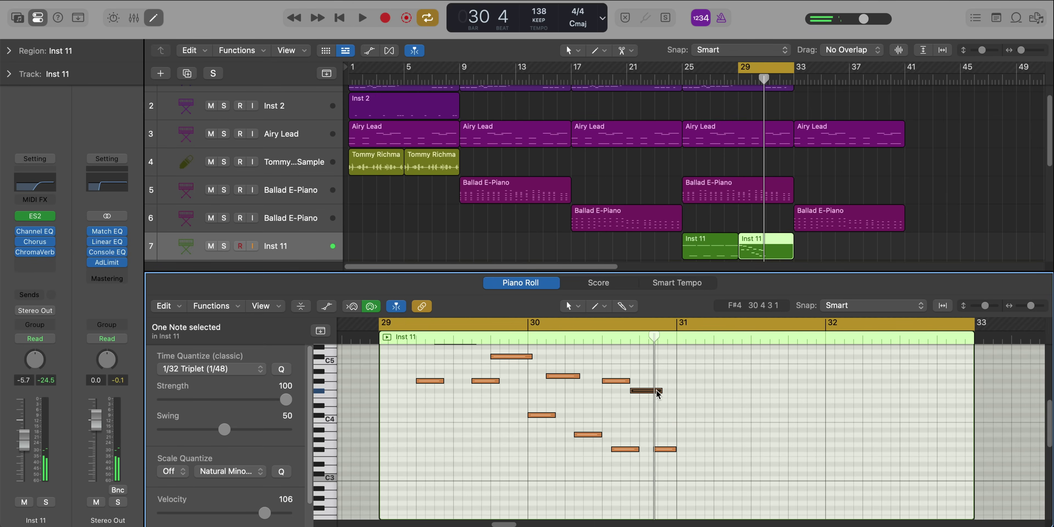
key(space)
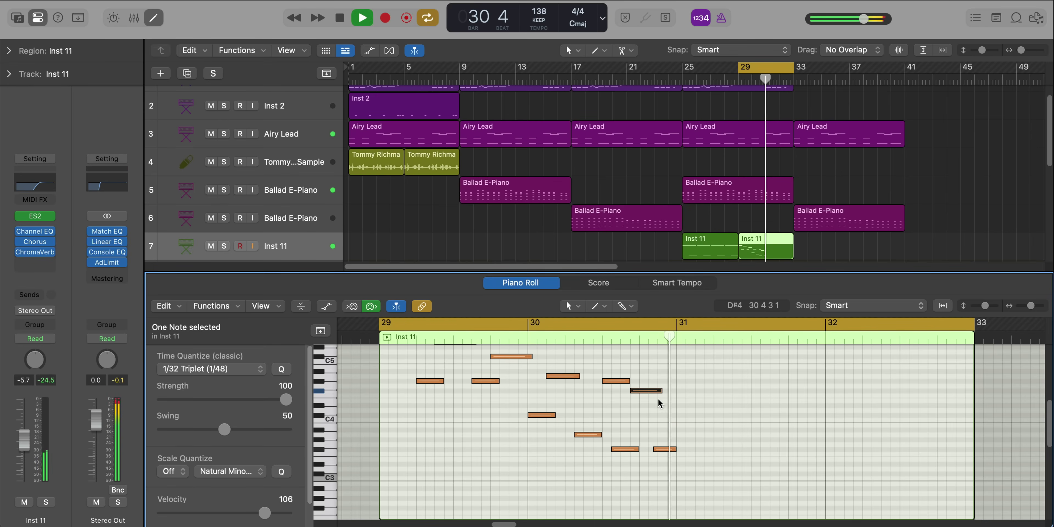
Extend the F#4 note into a long held note ending at about 32 3 and play it back.
key(space)
drag(659, 389, 899, 390)
key(space)
Repeat the Punch Stereo Bass region from bar 25 once so it fills bars 33 to 41.
key(super+Left)
scroll(739, 457, up, 2)
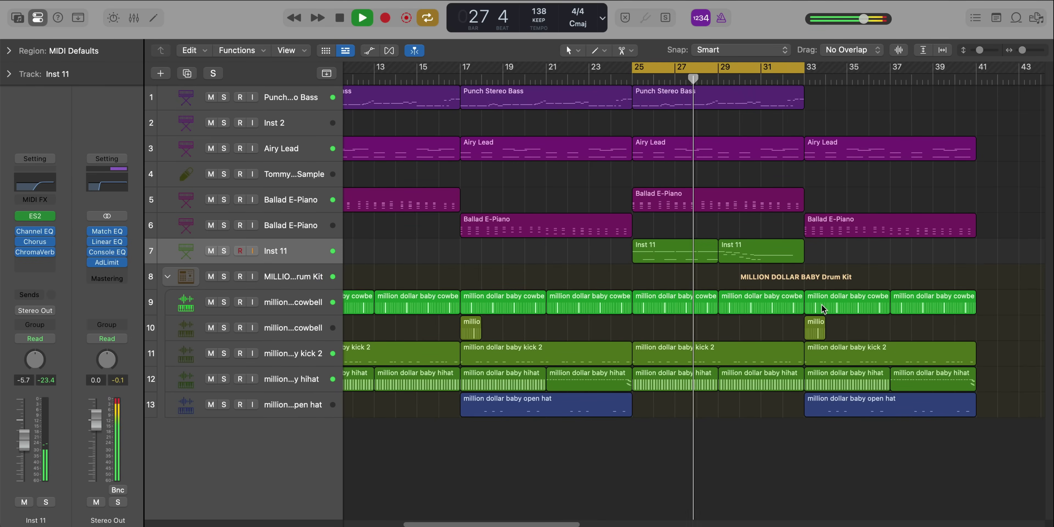
click(768, 94)
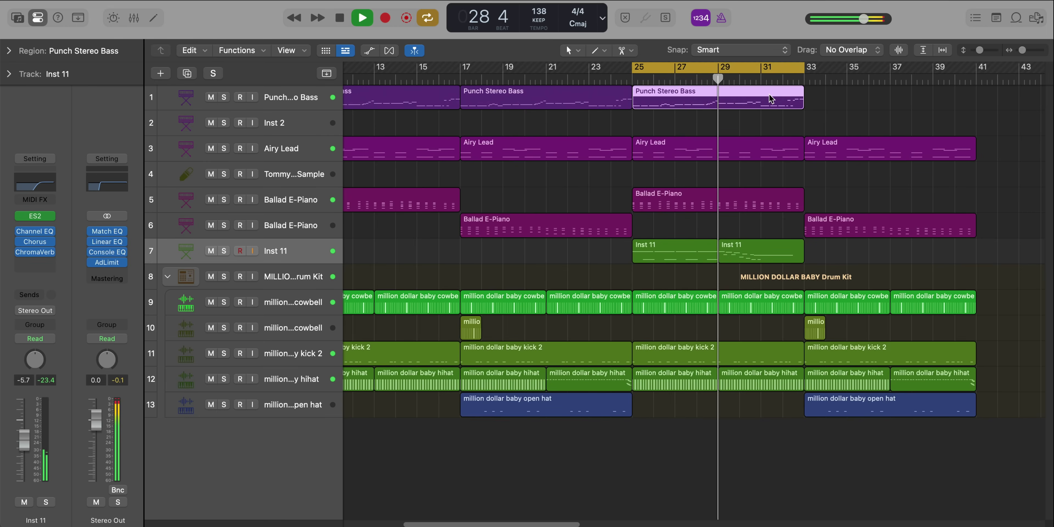
key(super+r)
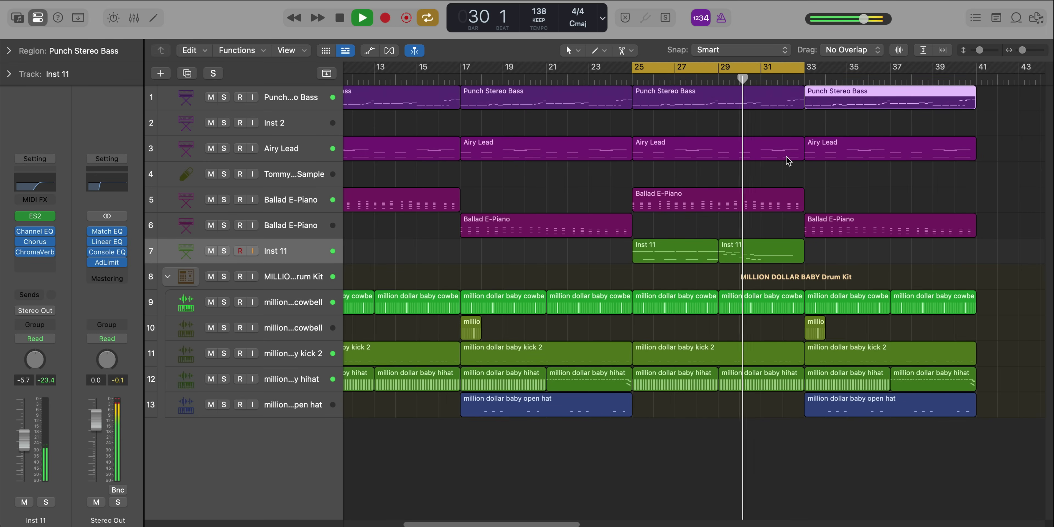
Delete all drum kit regions between bars 33 and 41.
key(super+Left)
key(super+Left)
key(super+Left)
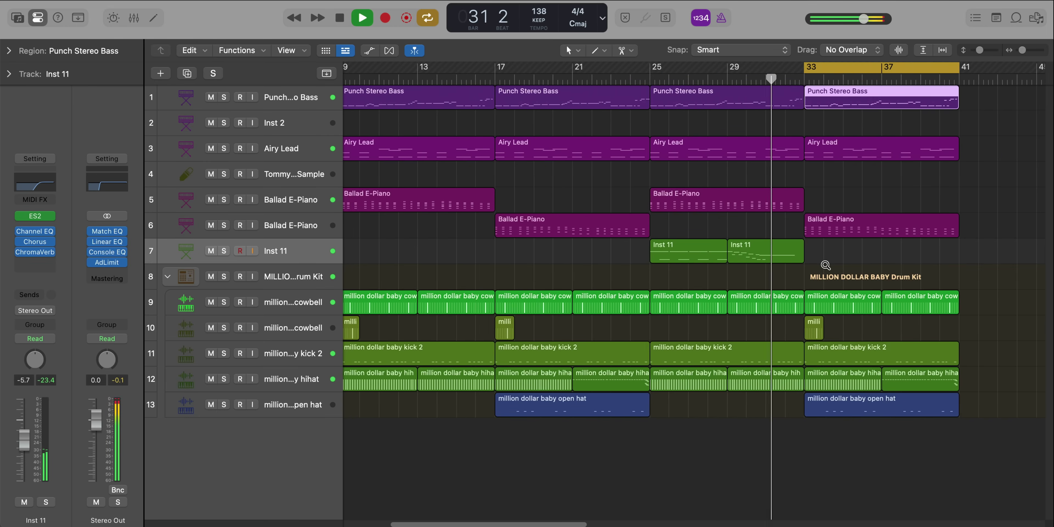
drag(806, 283, 919, 405)
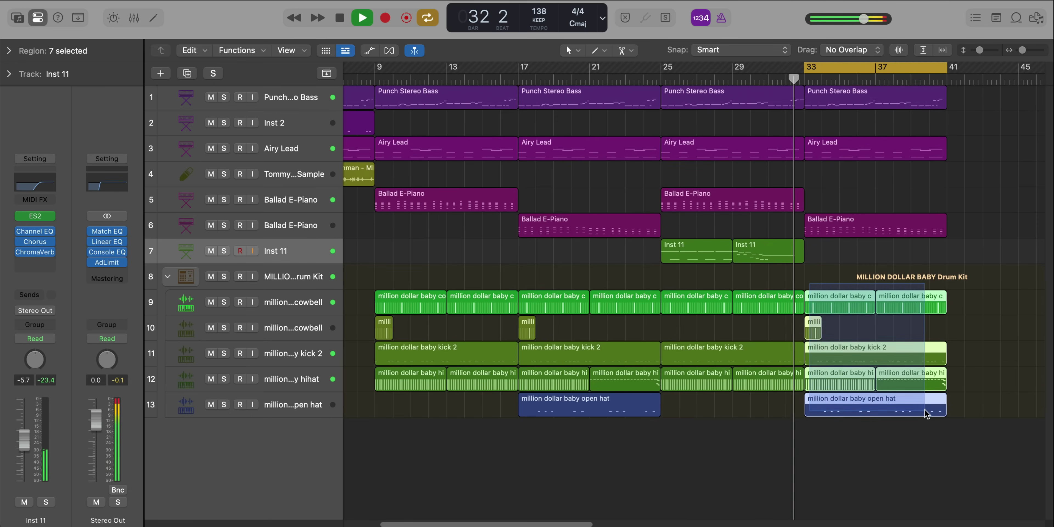
key(Delete)
Duplicate the second Ballad E-Piano track and extend the chord region at bar 33 on the new track to bar 41.
key(super+Left)
key(super+Left)
key(super+Left)
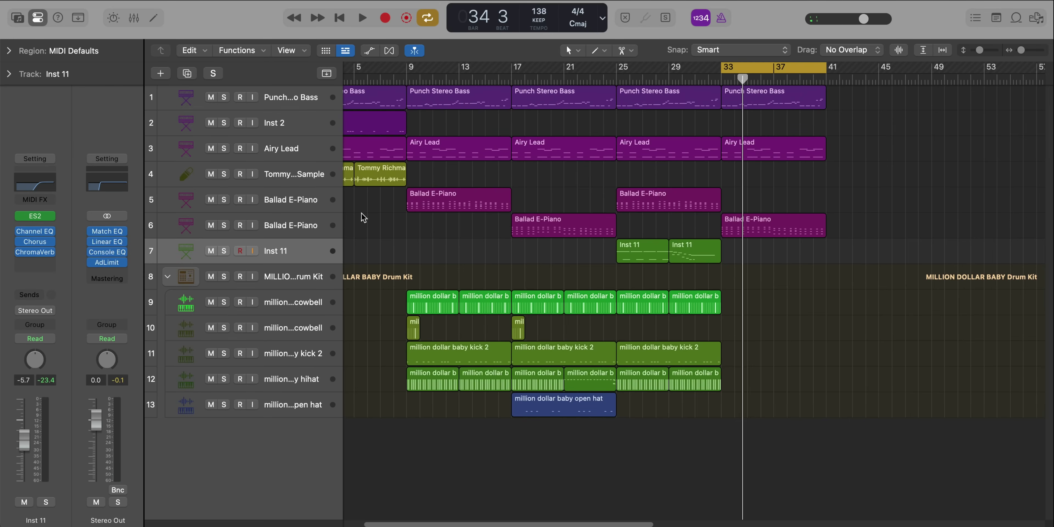
click(286, 228)
key(super+d)
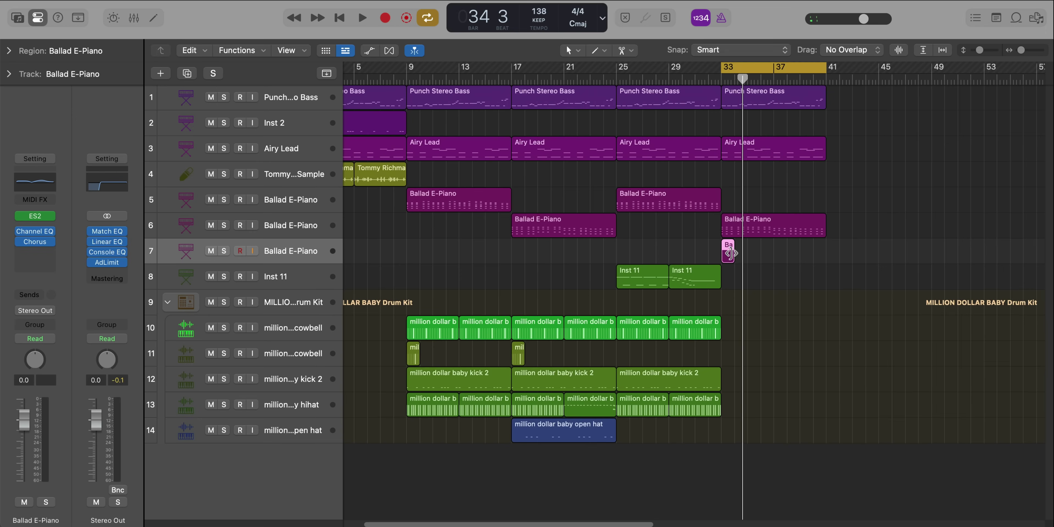
drag(729, 253, 823, 254)
In the new Ballad E-Piano region, add an F#4 note from 34 3 to the start of bar 35.
double_click(755, 247)
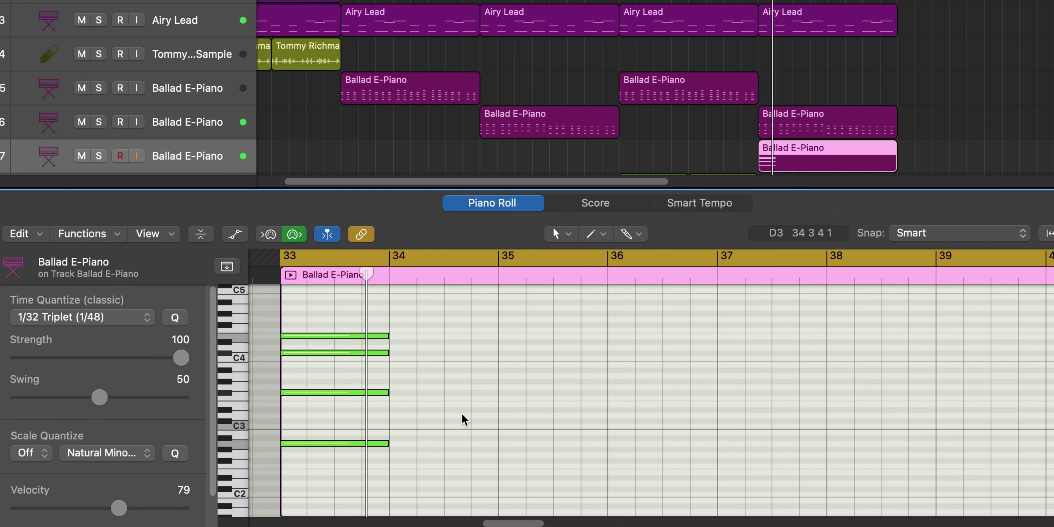
click(447, 318)
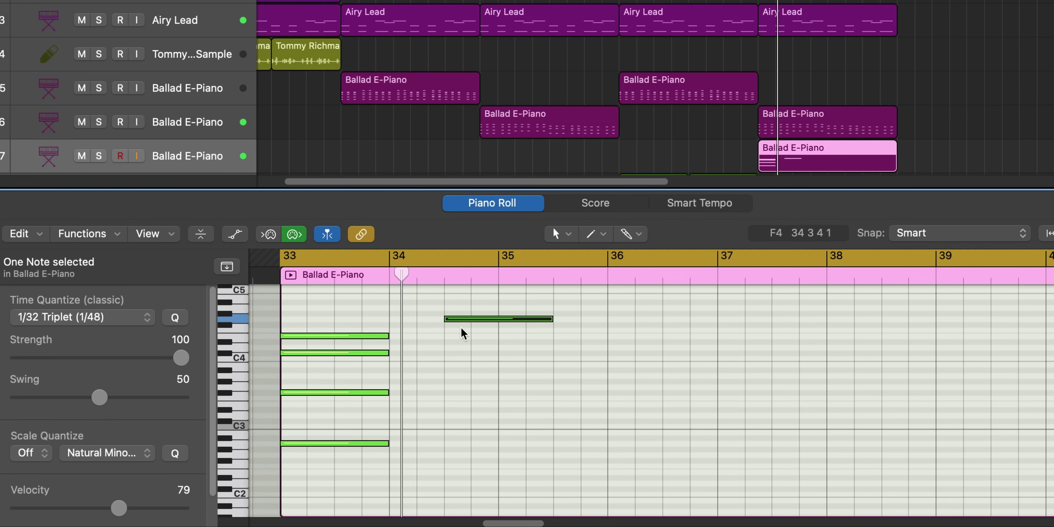
drag(474, 317, 474, 324)
drag(552, 324, 495, 329)
key(space)
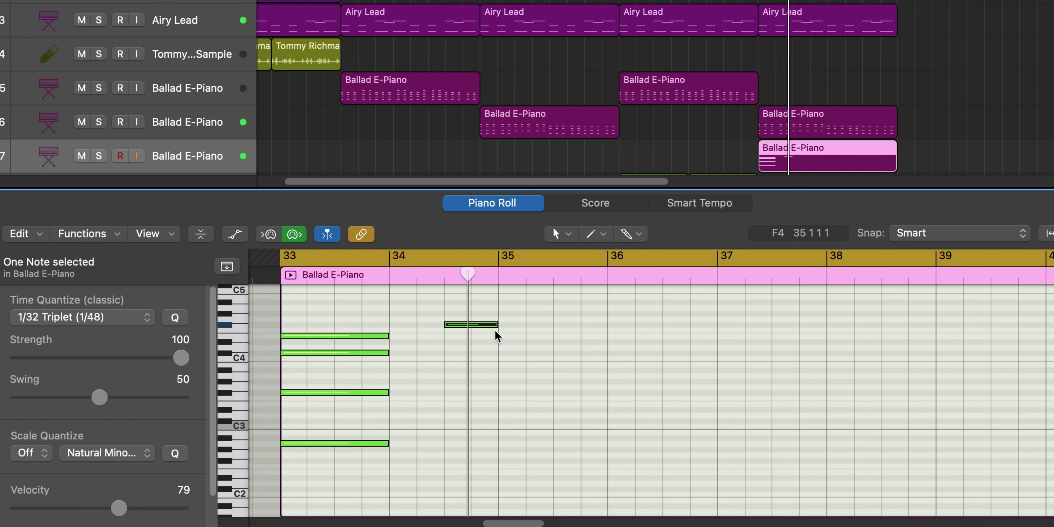
Copy the bar 33 chord to bar 35 five semitones lower, and raise its two lowest notes to G#2 and E3.
drag(379, 491, 571, 365)
key(space)
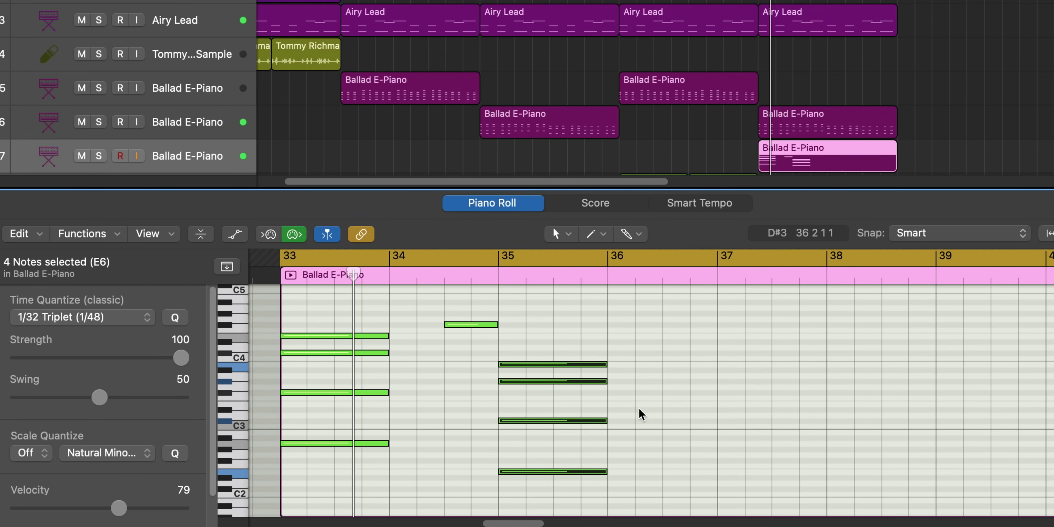
click(599, 426)
click(555, 421)
drag(555, 423, 553, 405)
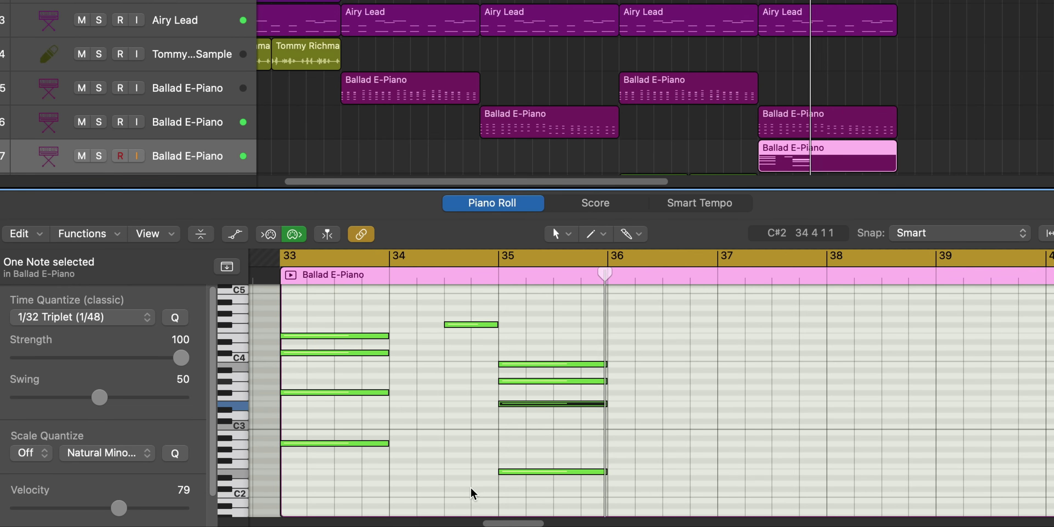
click(523, 476)
drag(530, 474, 532, 452)
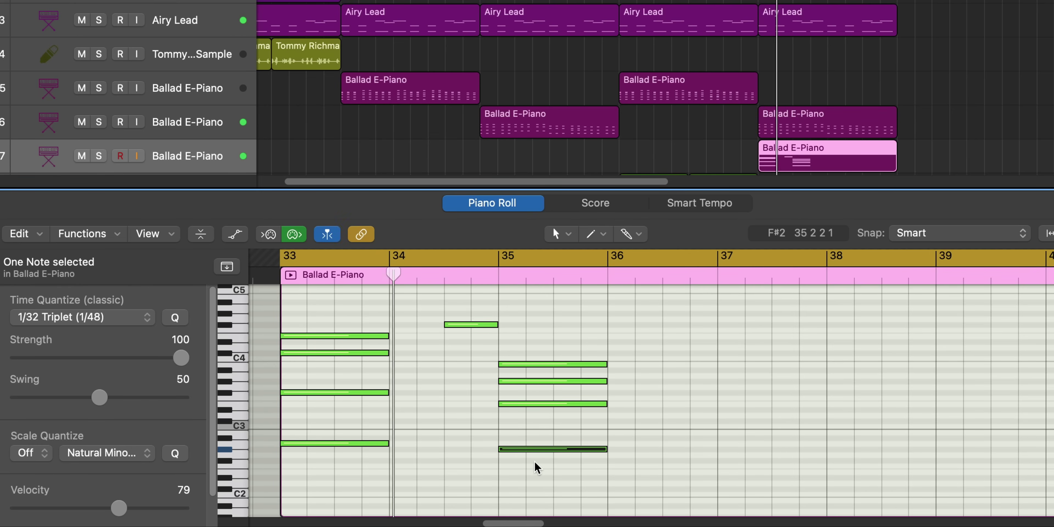
Shorten the new Ballad E-Piano chord region to end at bar 37 and copy the Inst 11 region from bar 29 to bar 37.
key(e)
drag(894, 168, 819, 170)
alt+drag(727, 200, 866, 209)
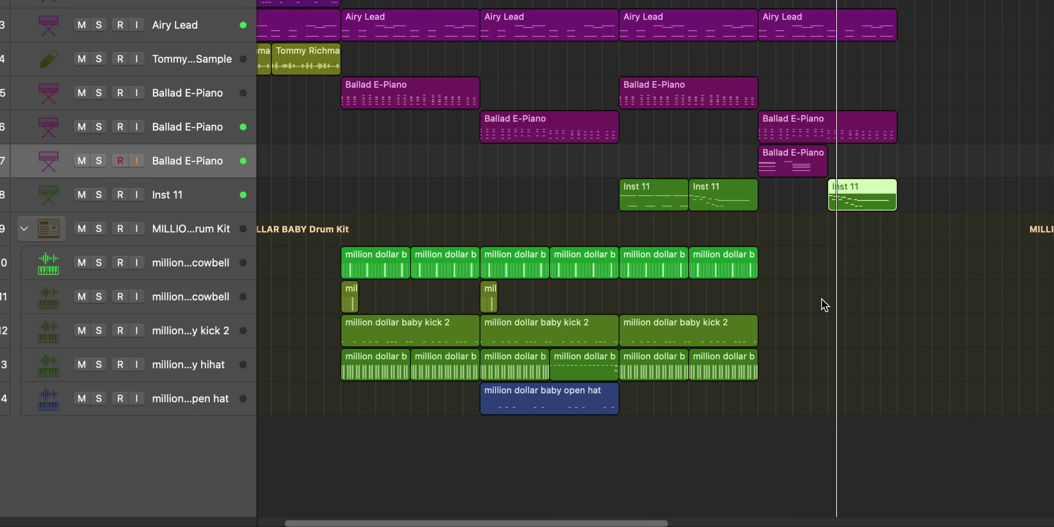
ctrl+alt+scroll(822, 302, down, 1)
ctrl+alt+scroll(822, 302, down, 1)
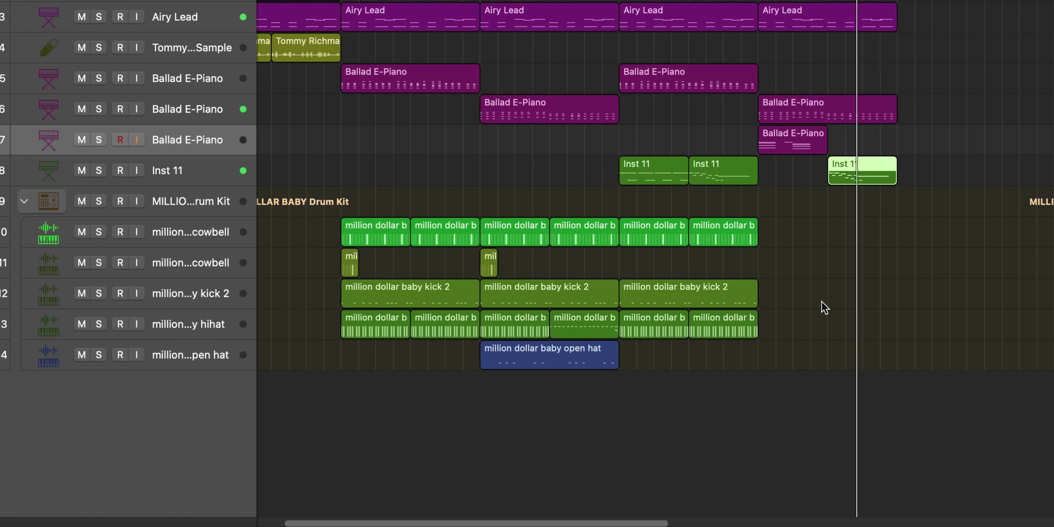
ctrl+alt+scroll(822, 305, down, 1)
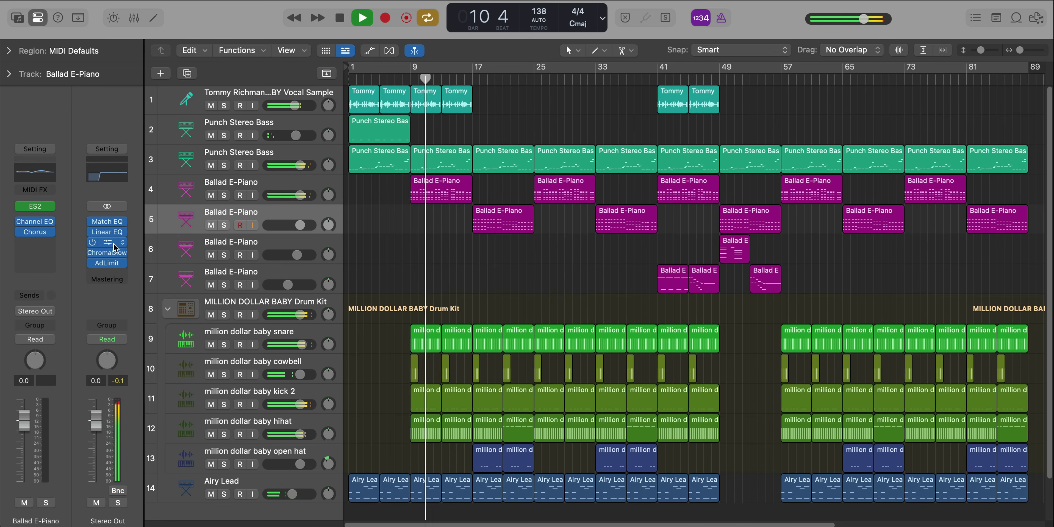
Examine the ChromaGlow saturation settings on the Stereo Out channel during playback, then close the plug-in window.
click(111, 254)
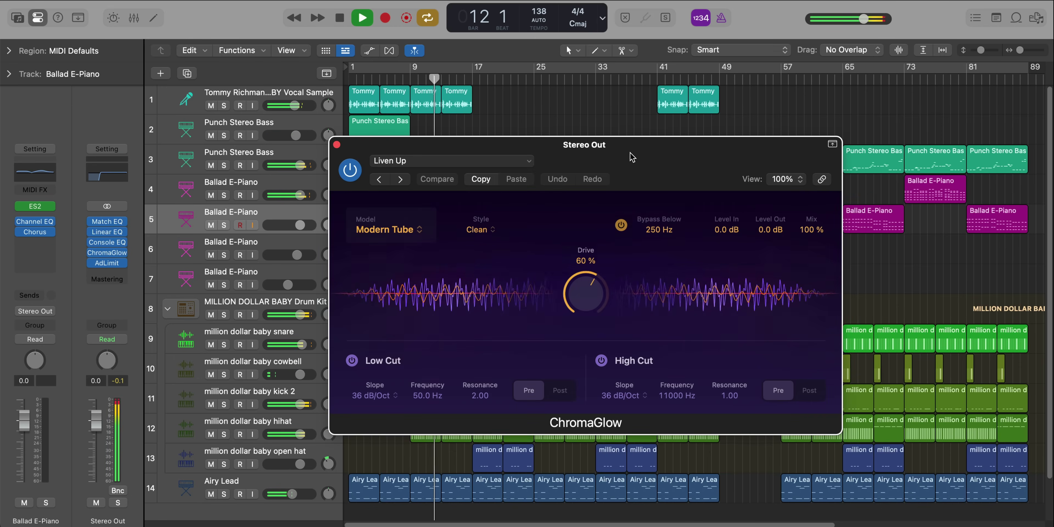
drag(677, 162, 826, 40)
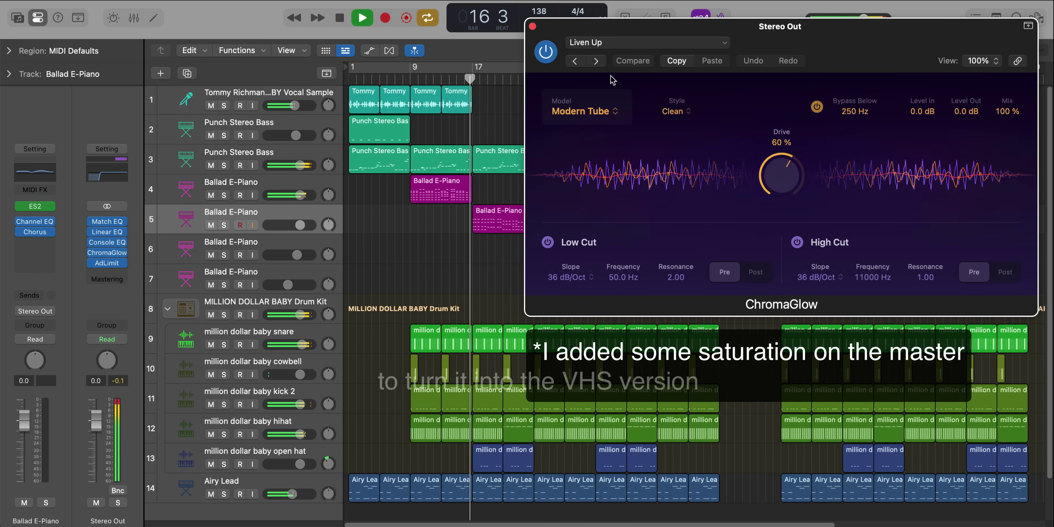
click(532, 27)
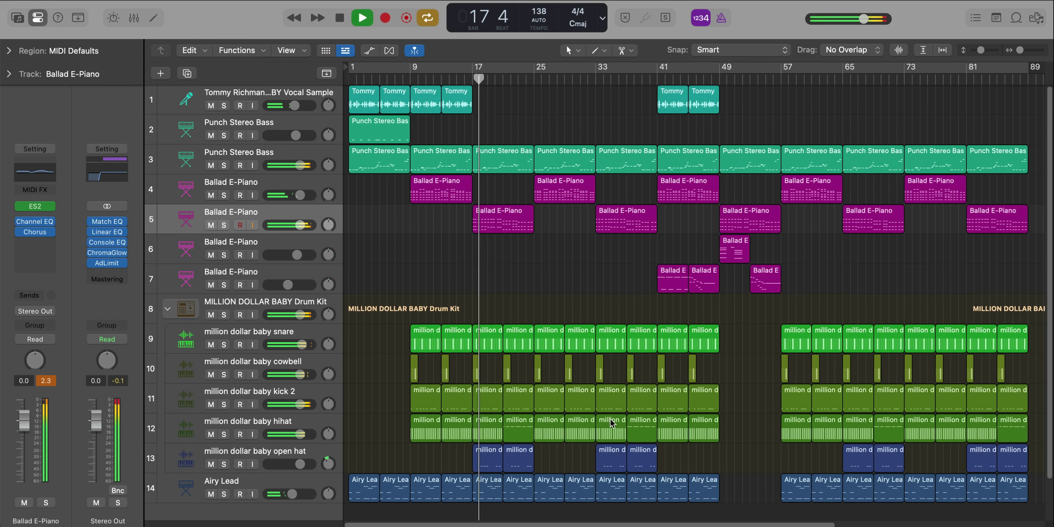